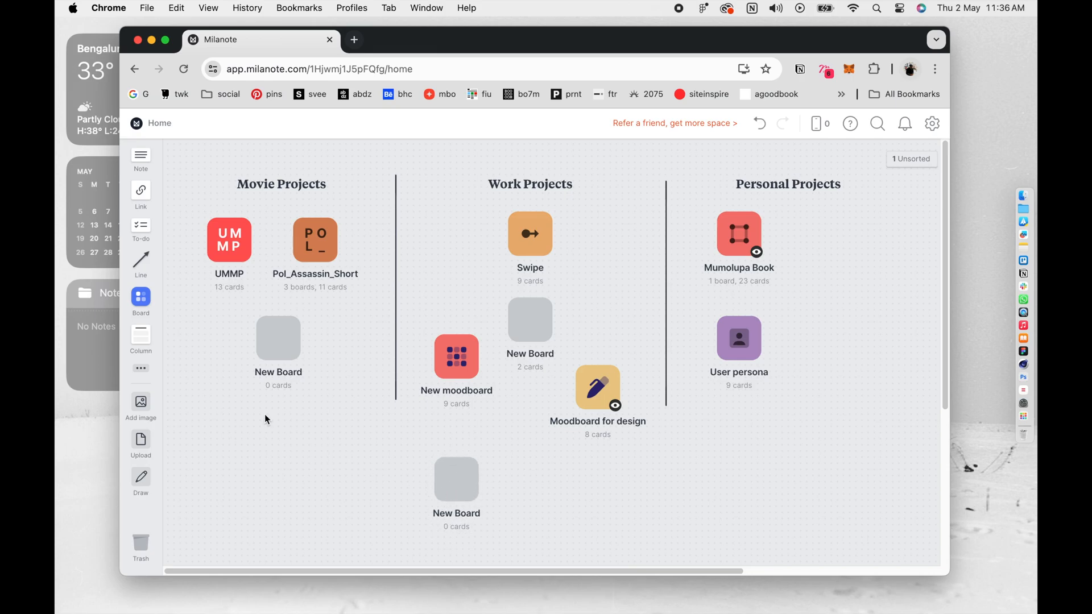
- Add a board named Photo Project under Personal Projects and open it as an empty board without a template
{"action": "left_click_drag", "start_coordinate": [142, 297], "coordinate": [746, 443]}
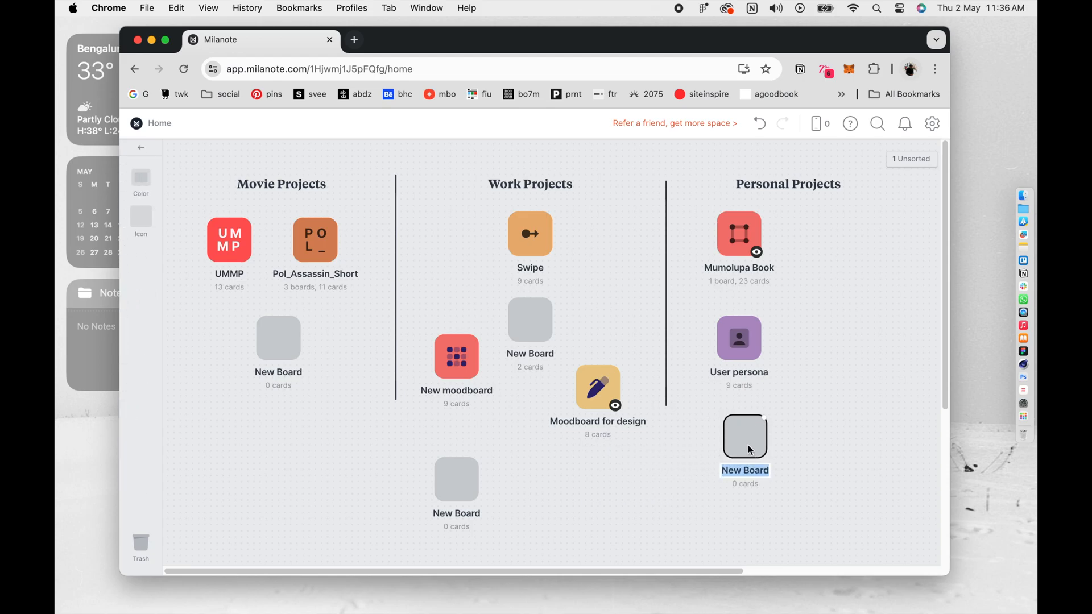
{"action": "type", "text": "P"}
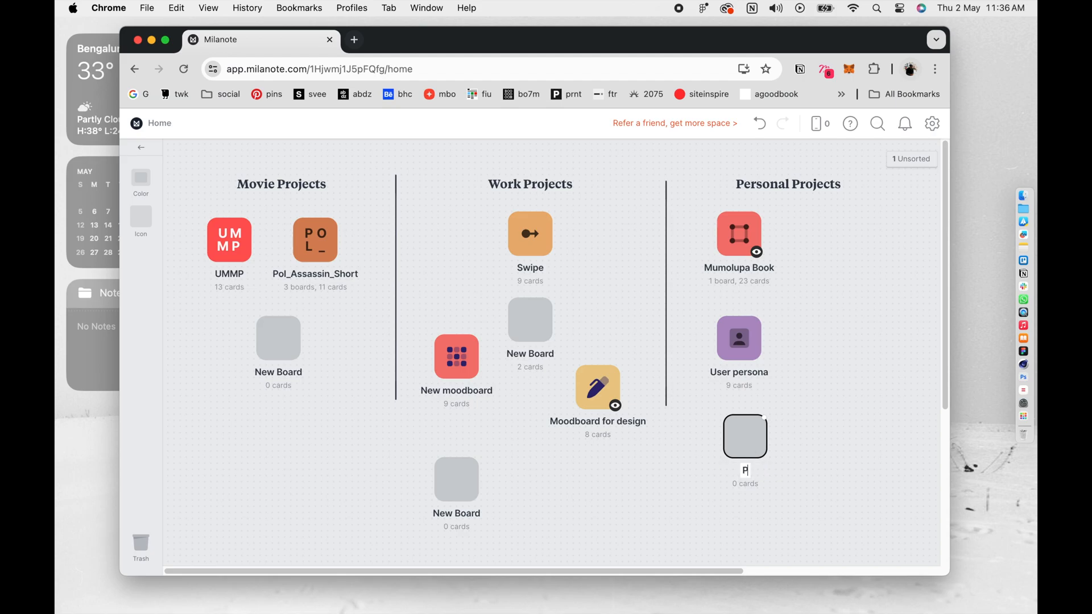
{"action": "type", "text": "hoto Project"}
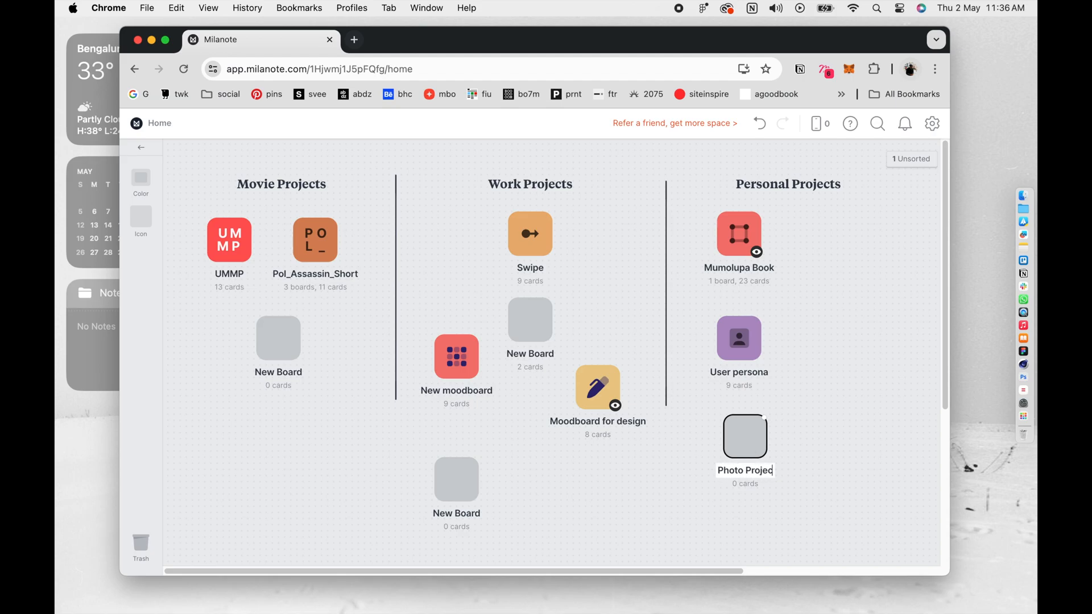
{"action": "left_click", "coordinate": [760, 462]}
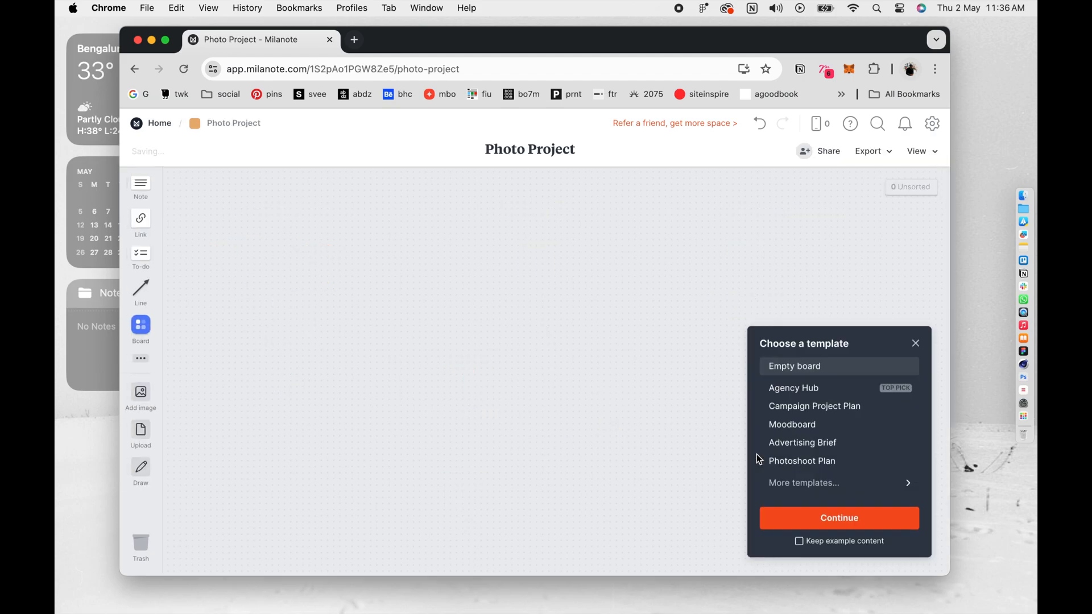
{"action": "left_click", "coordinate": [917, 347]}
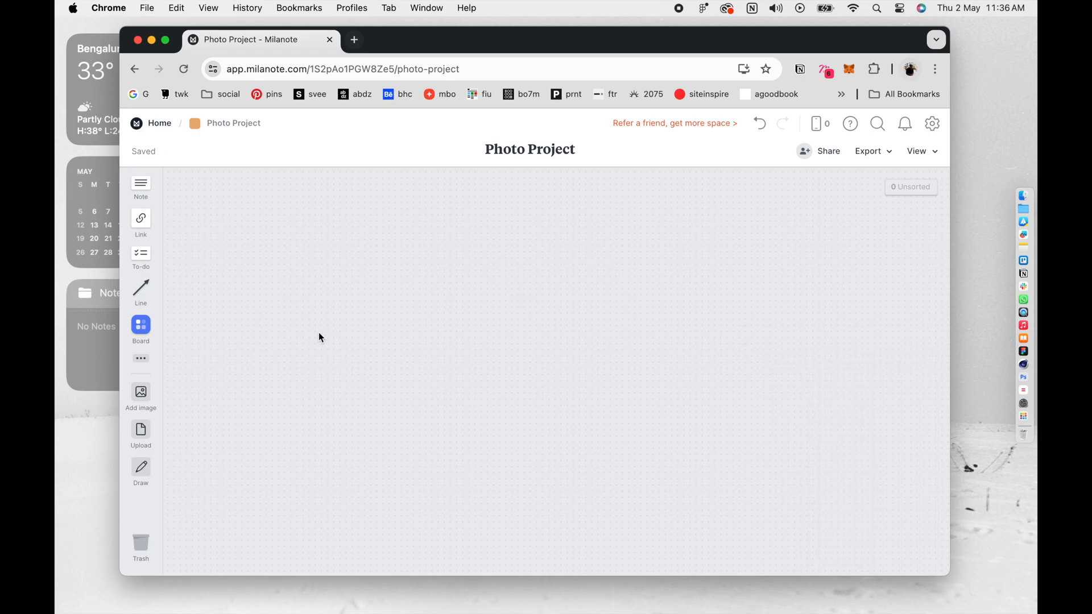
- Add a note reading "Shows two people stuck in a post apocalyptic world" and place it in the board's upper-left corner
{"action": "type", "text": "Shows p"}
{"action": "type", "text": "wo people stu"}
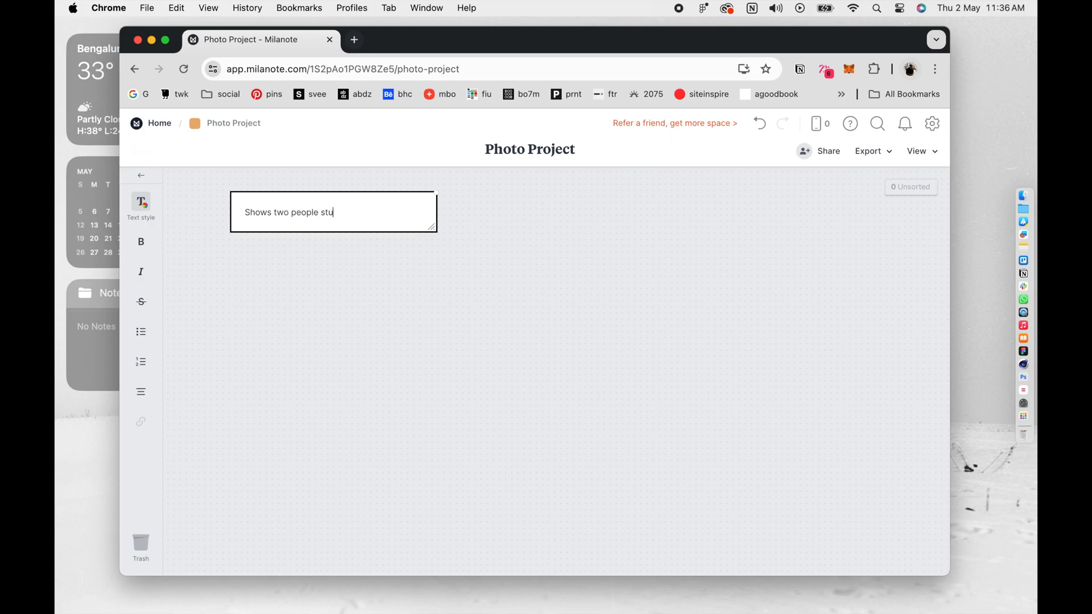
{"action": "type", "text": "ck in a post apocalyptic world"}
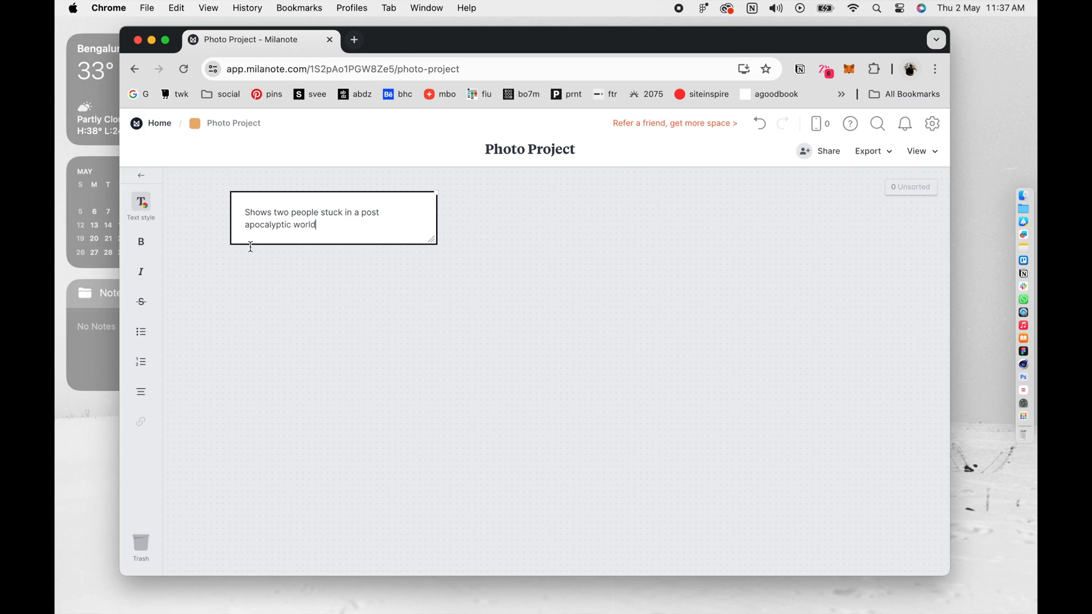
{"action": "left_click", "coordinate": [252, 248]}
{"action": "left_click_drag", "start_coordinate": [247, 213], "coordinate": [198, 207]}
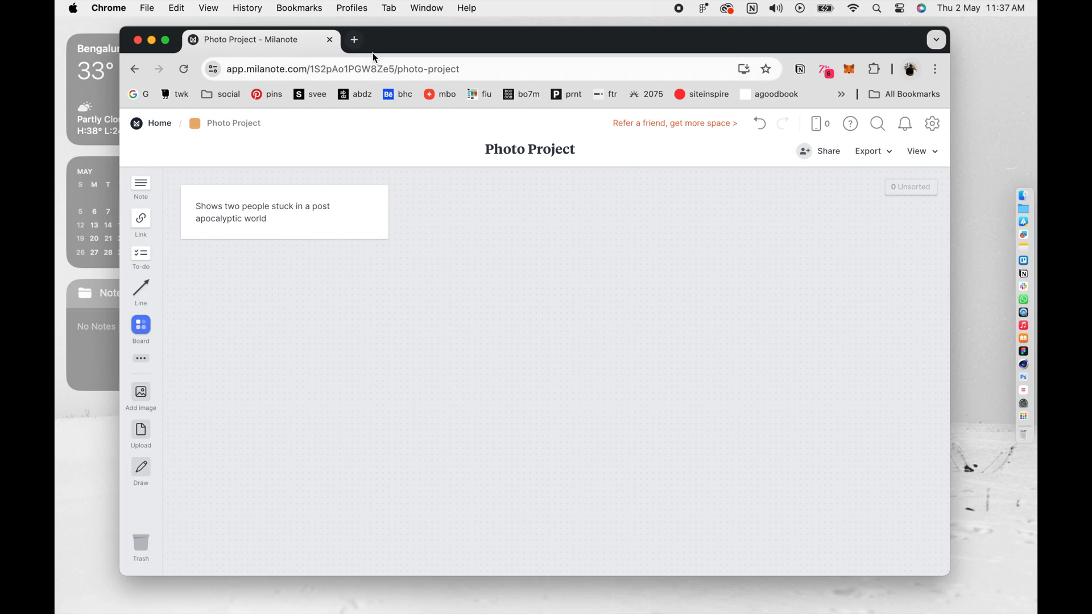
- Open Pinterest in a new browser tab and search for "post apocalyptic"
{"action": "left_click", "coordinate": [357, 41]}
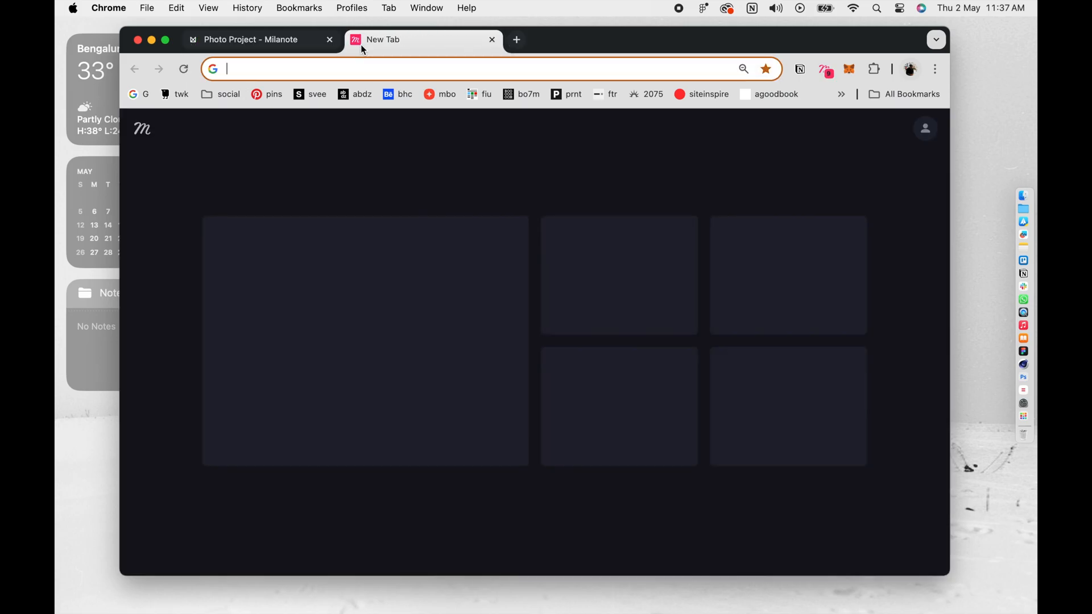
{"action": "left_click", "coordinate": [269, 93]}
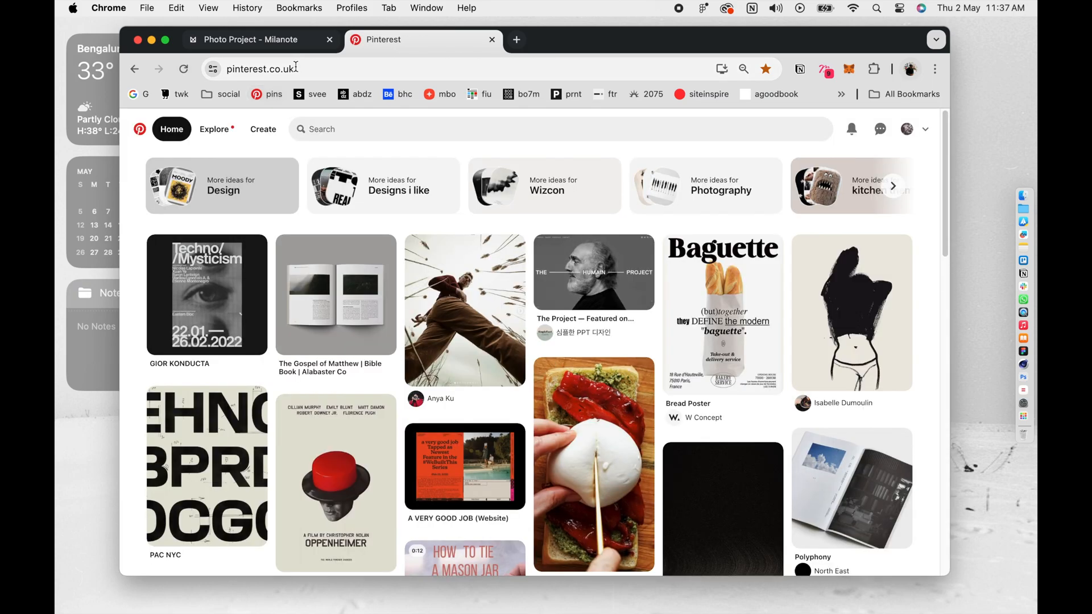
{"action": "left_click", "coordinate": [321, 127]}
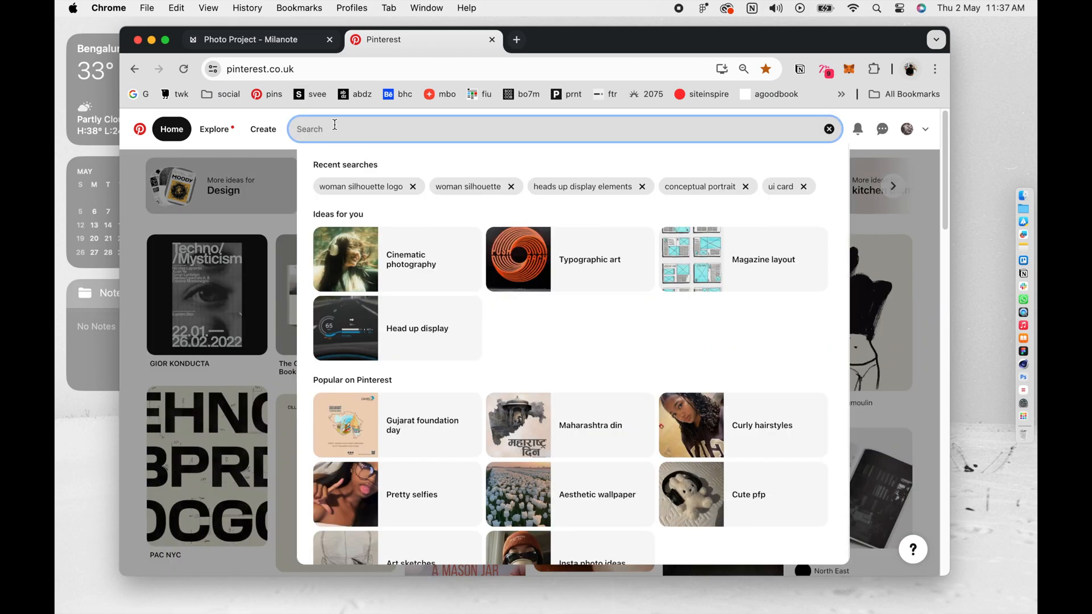
{"action": "type", "text": "post apor"}
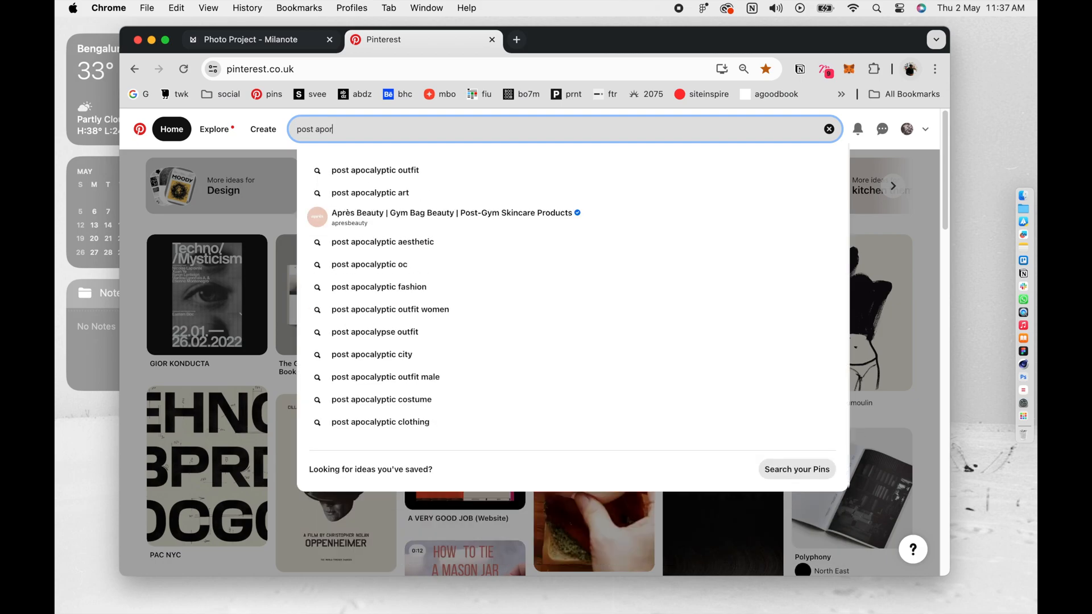
{"action": "key", "text": "BackSpace"}
{"action": "type", "text": "calyptic"}
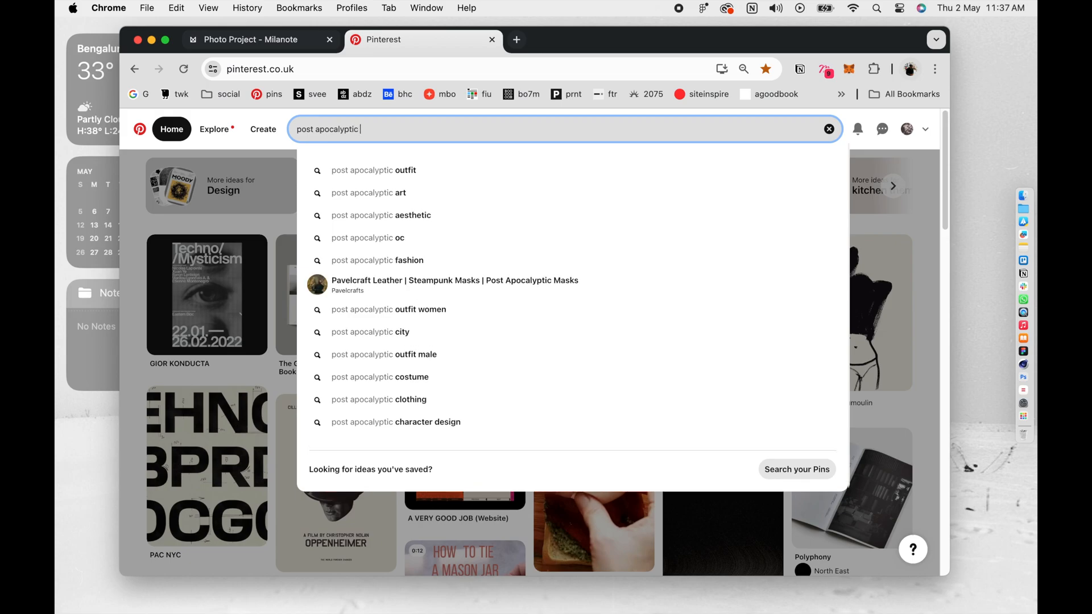
{"action": "key", "text": "Return"}
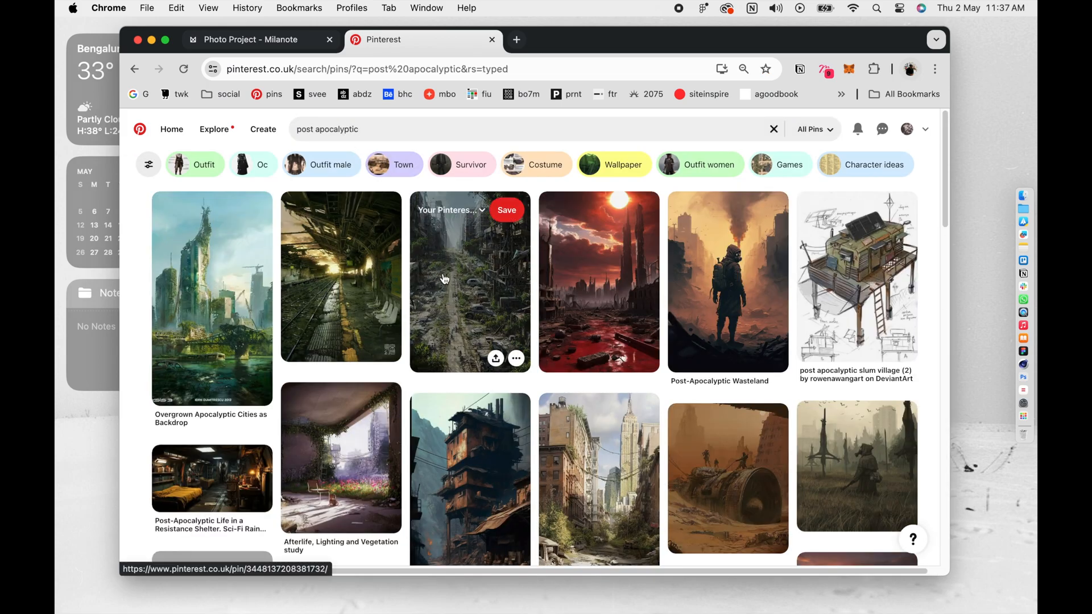
- Open the Post-Apocalyptic Wasteland pin with the gas-masked figure and save its image to the desktop
{"action": "scroll", "coordinate": [444, 278], "scroll_direction": "down", "scroll_amount": 4}
{"action": "scroll", "coordinate": [444, 278], "scroll_direction": "up", "scroll_amount": 4}
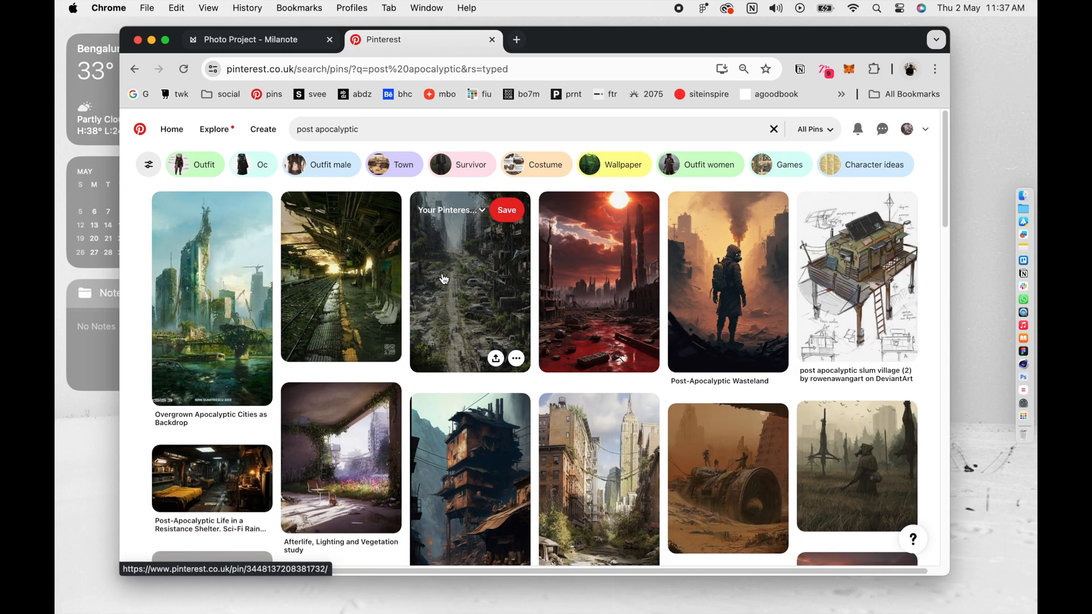
{"action": "left_click", "coordinate": [740, 252]}
{"action": "left_click_drag", "start_coordinate": [517, 302], "coordinate": [1000, 120]}
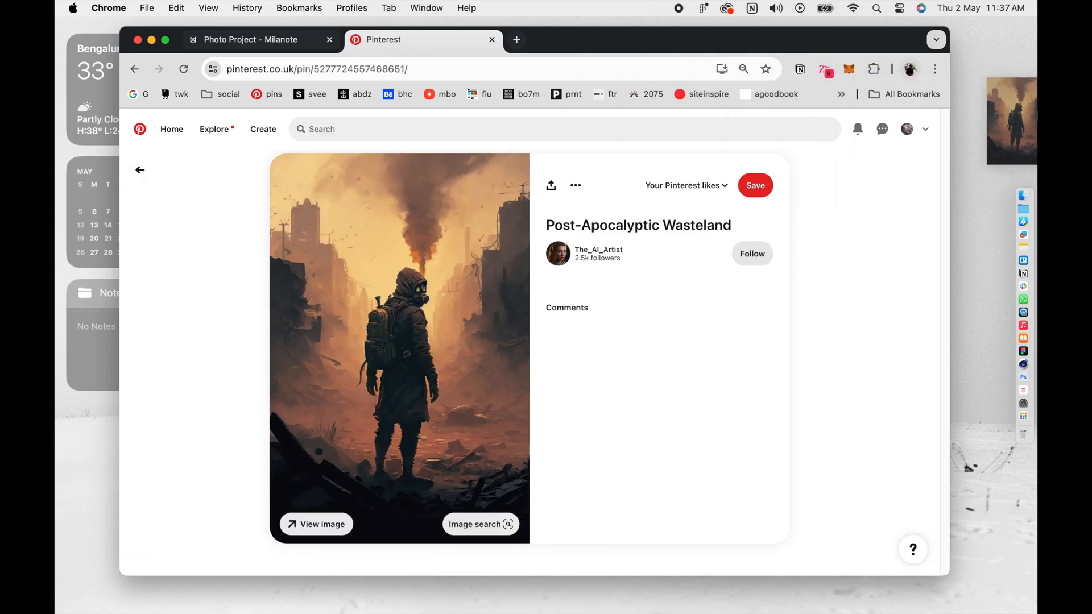
- Return to the search results and save an image of a ruined desert city skyline to the desktop
{"action": "left_click", "coordinate": [145, 171]}
{"action": "scroll", "coordinate": [562, 272], "scroll_direction": "down", "scroll_amount": 4}
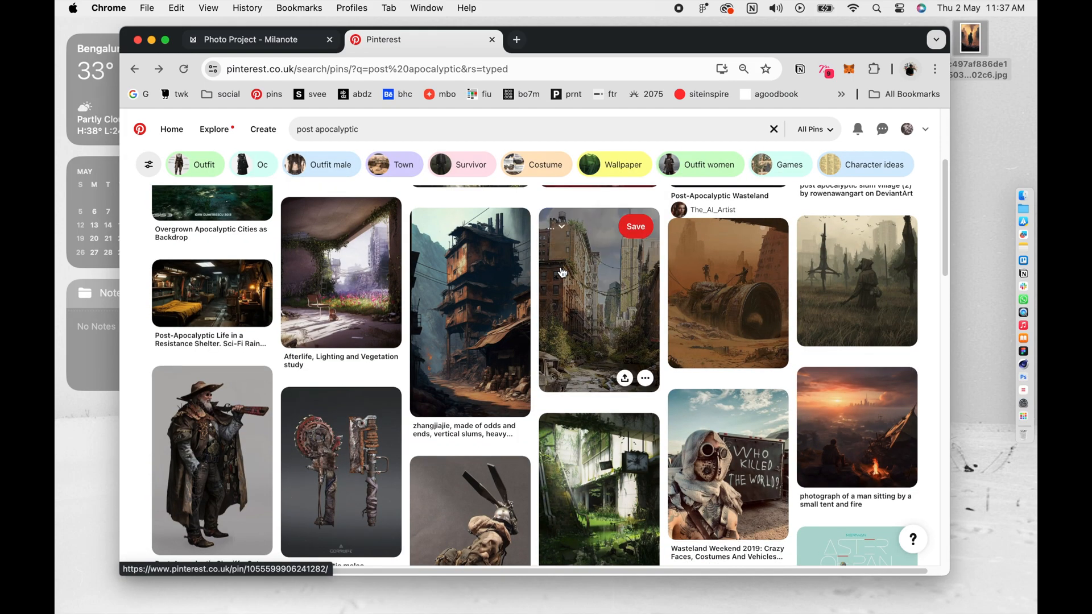
{"action": "scroll", "coordinate": [562, 272], "scroll_direction": "down", "scroll_amount": 5}
- Switch back to the Milanote board, uncover the desktop files and add the stack of saved images to the board
{"action": "left_click", "coordinate": [278, 40]}
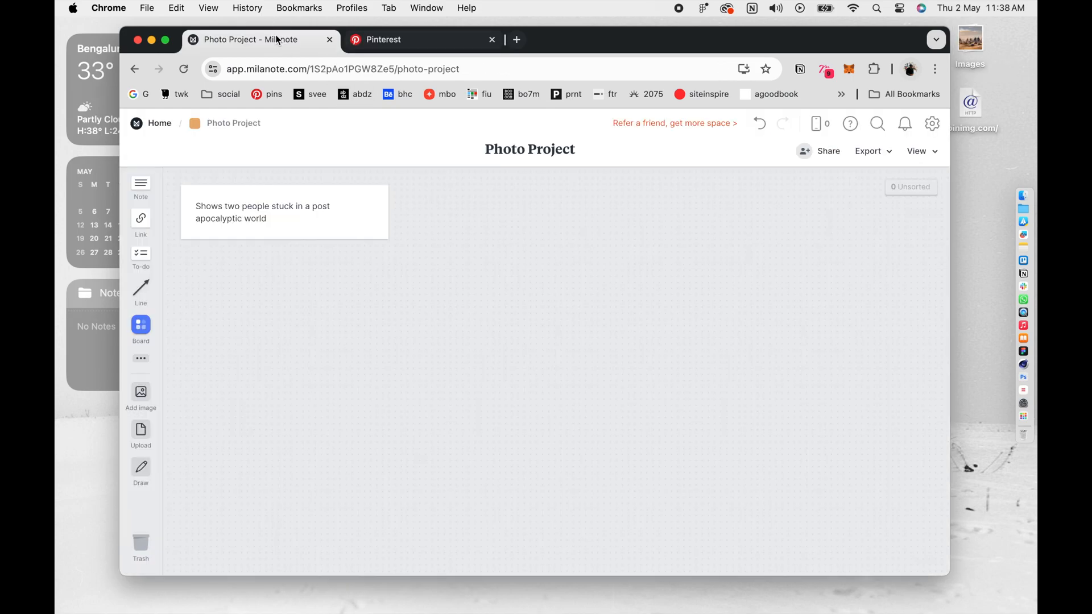
{"action": "left_click_drag", "start_coordinate": [555, 45], "coordinate": [514, 45]}
{"action": "left_click", "coordinate": [971, 38]}
{"action": "left_click_drag", "start_coordinate": [971, 39], "coordinate": [556, 280]}
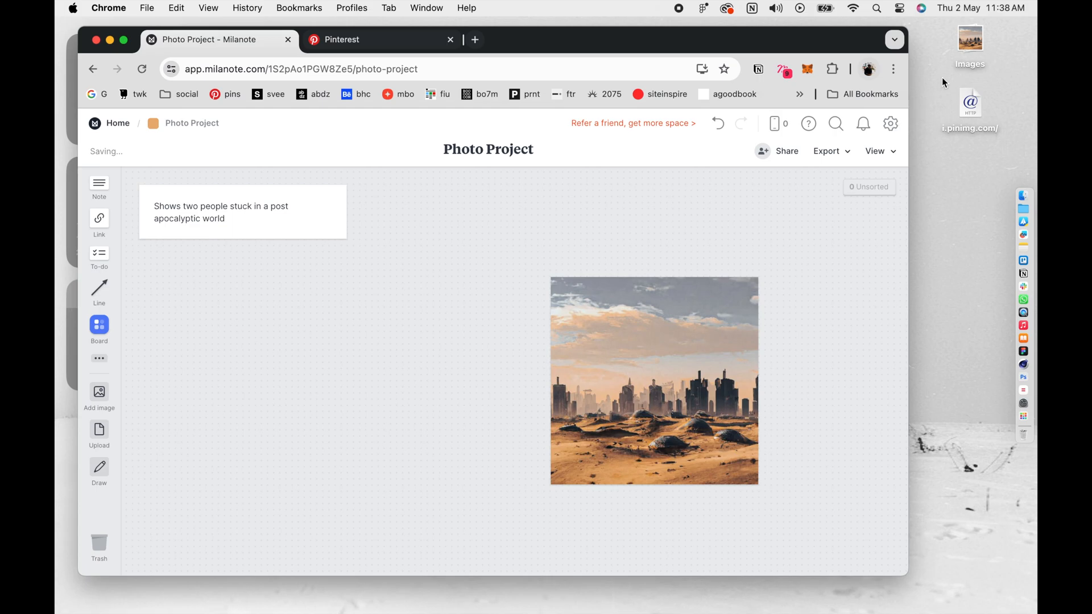
- Expand the desktop image stack and move the two board images side by side beneath the note
{"action": "left_click", "coordinate": [977, 46]}
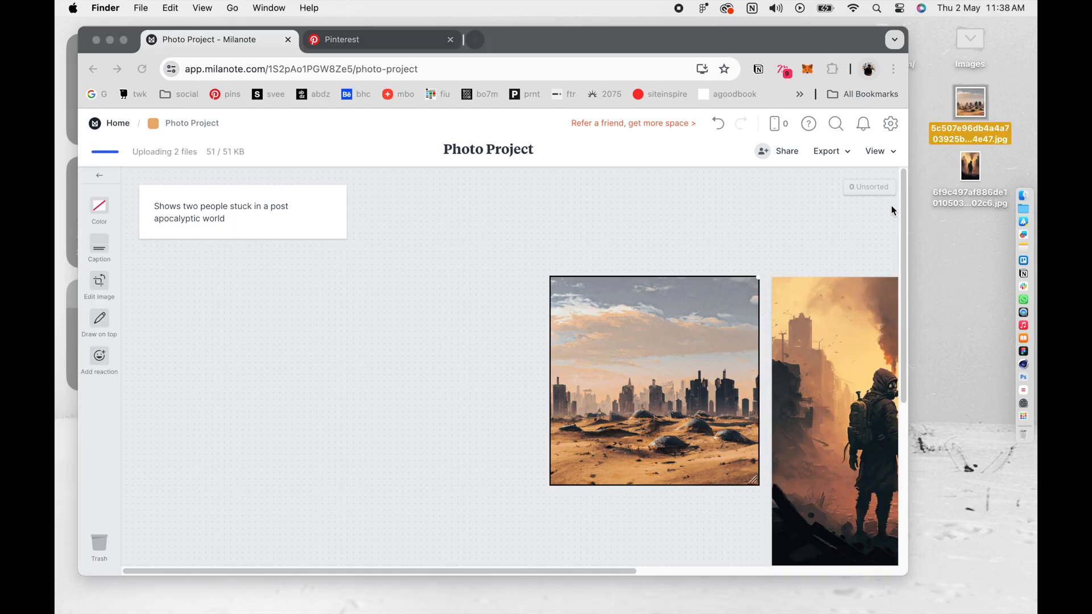
{"action": "left_click", "coordinate": [628, 248]}
{"action": "mouse_move", "coordinate": [546, 242]}
{"action": "left_mouse_down"}
{"action": "mouse_move", "coordinate": [787, 369]}
{"action": "mouse_move", "coordinate": [807, 349]}
{"action": "mouse_move", "coordinate": [490, 329]}
{"action": "left_mouse_up"}
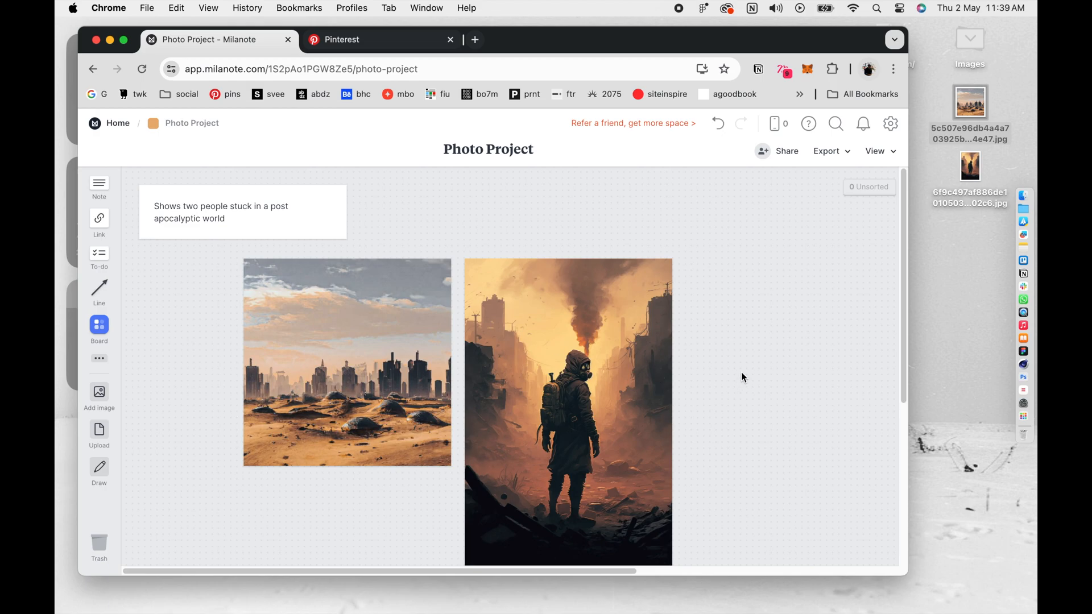
- Switch to Pinterest and replace the search with "people in a grassland"
{"action": "left_click", "coordinate": [345, 43]}
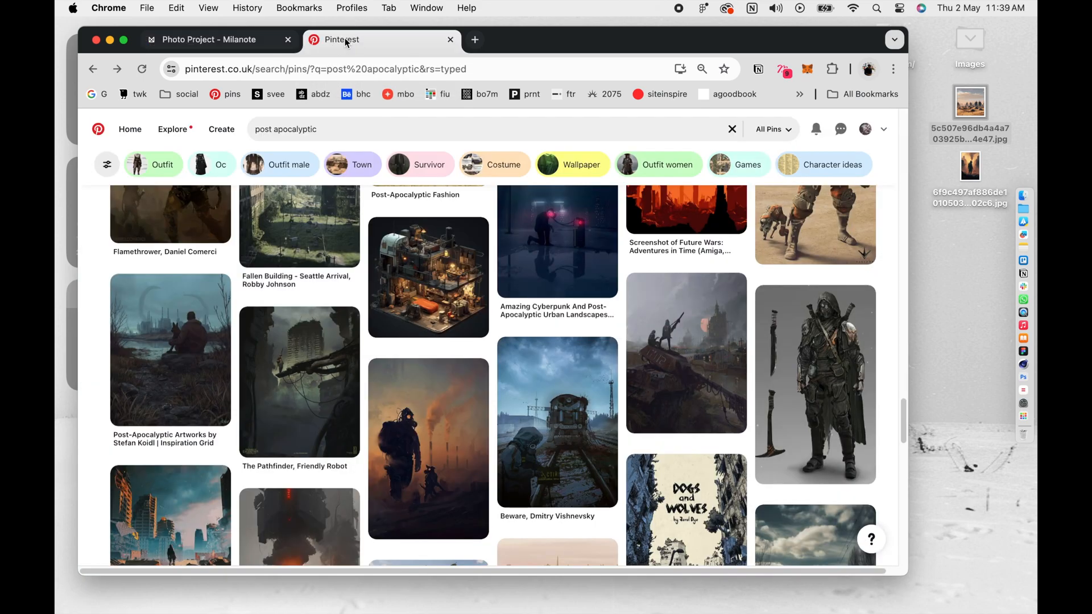
{"action": "scroll", "coordinate": [338, 240], "scroll_direction": "up", "scroll_amount": 15}
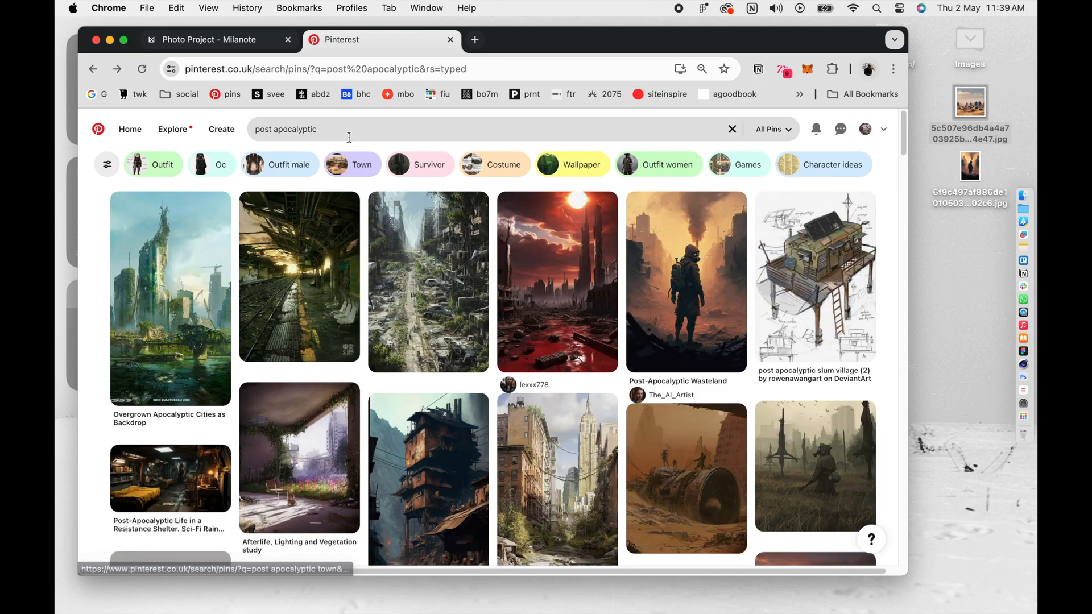
{"action": "double_click", "coordinate": [349, 135]}
{"action": "triple_click", "coordinate": [349, 135]}
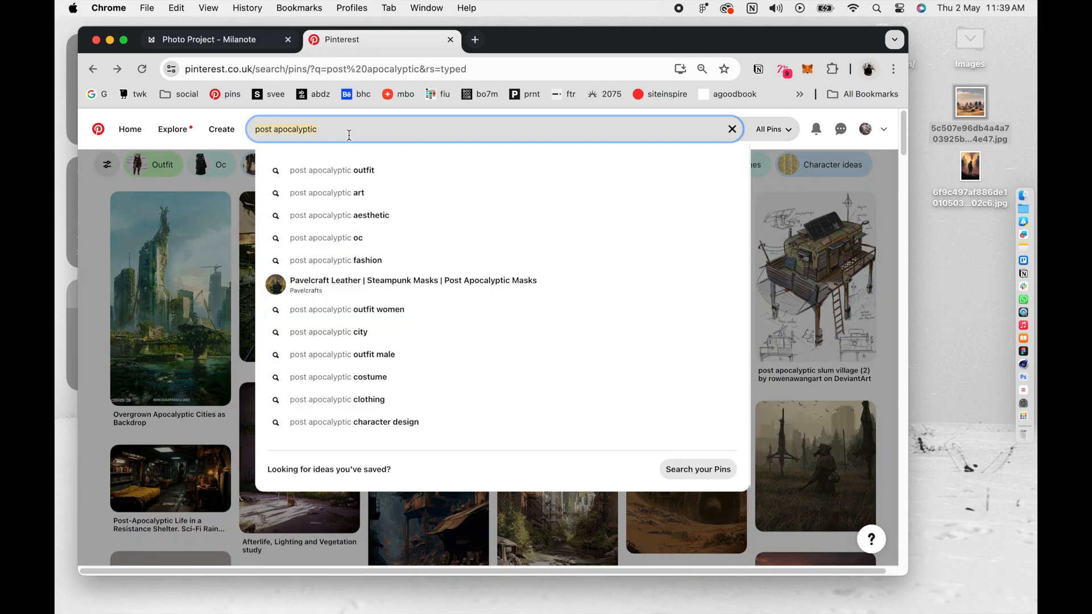
{"action": "key", "text": "BackSpace"}
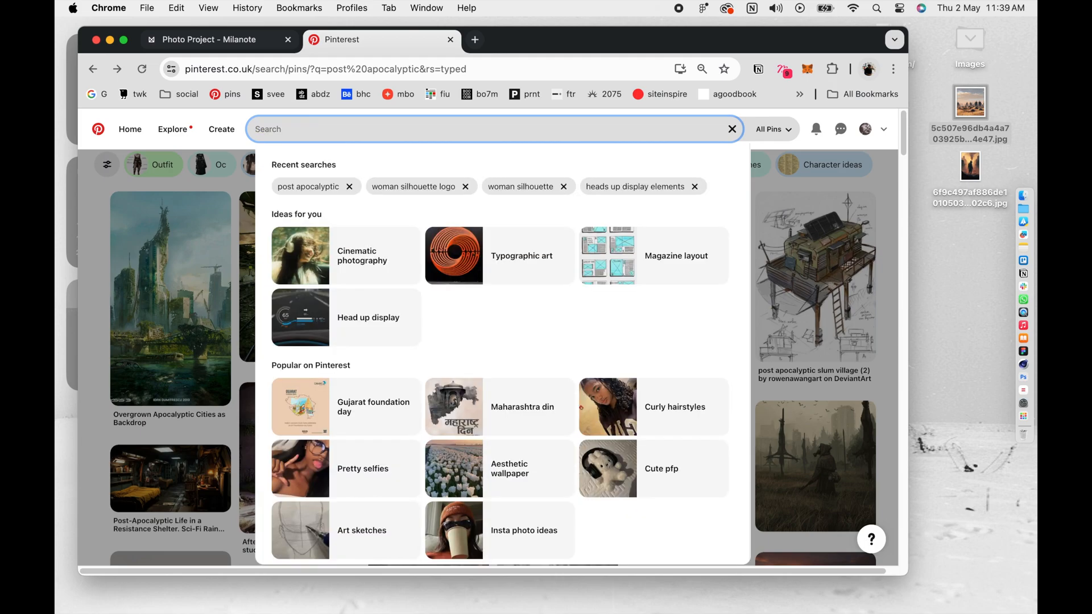
{"action": "type", "text": "people in a"}
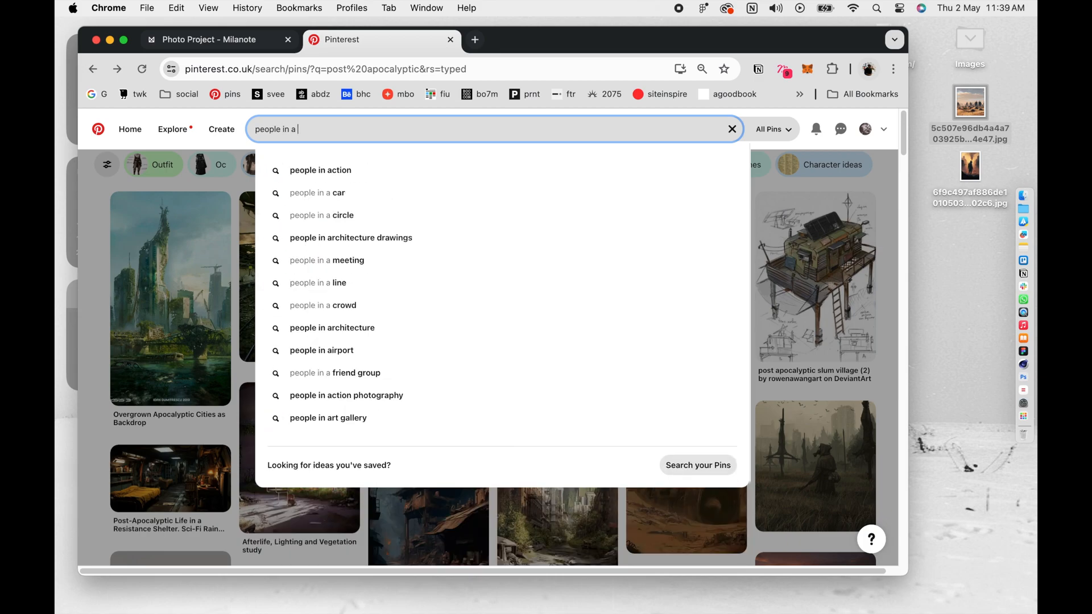
{"action": "type", "text": " grasslka"}
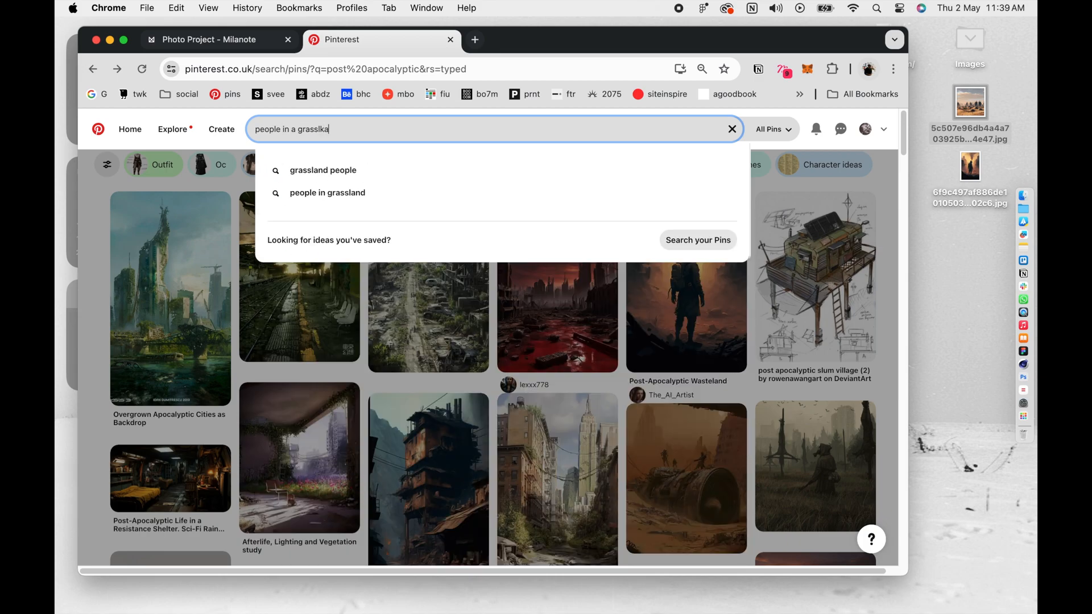
{"action": "key", "text": "Return"}
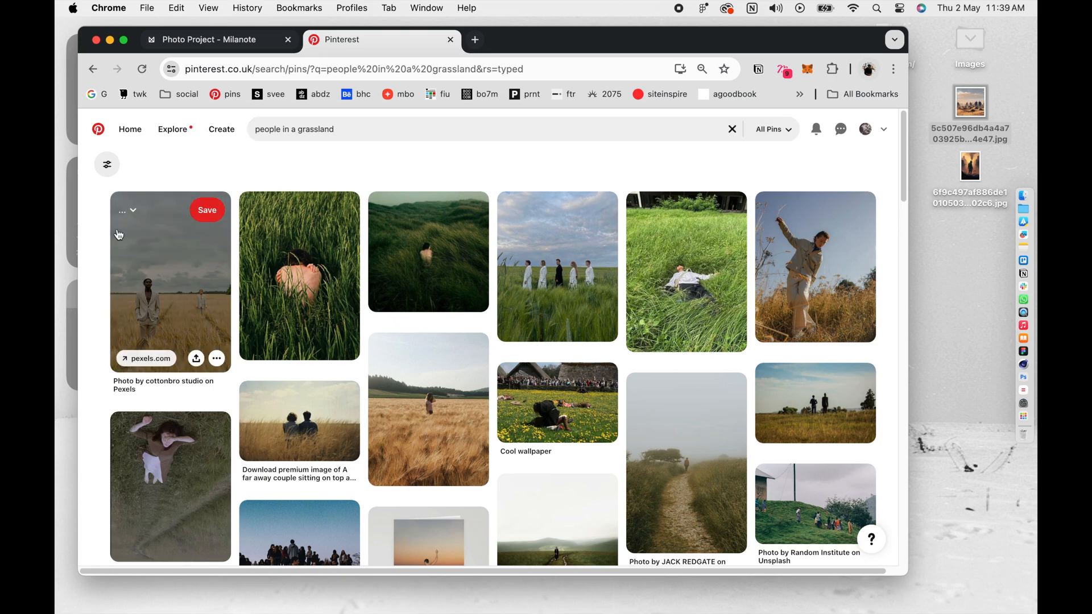
- Save the Pexels photo of two suited people in a wheat field to the desktop and preview the saved file
{"action": "left_click", "coordinate": [146, 273]}
{"action": "left_click_drag", "start_coordinate": [346, 333], "coordinate": [961, 258]}
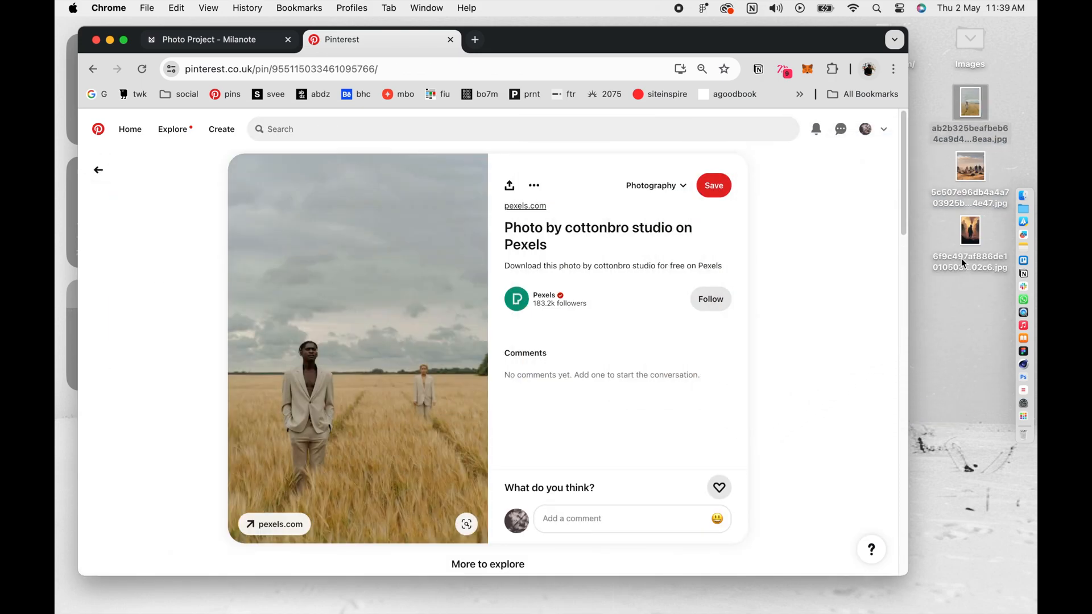
{"action": "left_click", "coordinate": [969, 114]}
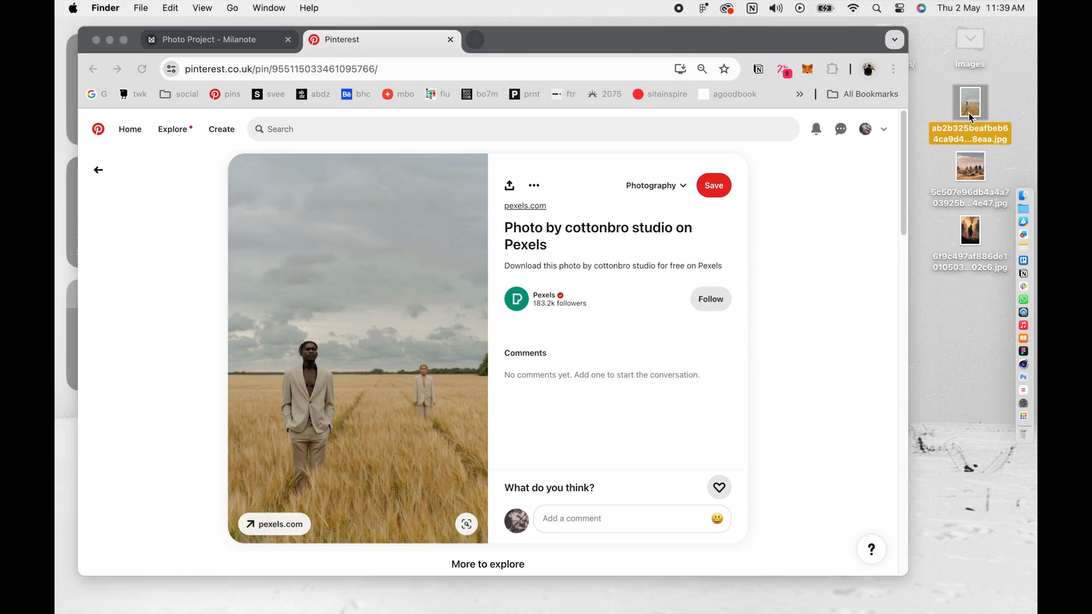
{"action": "key", "text": "space"}
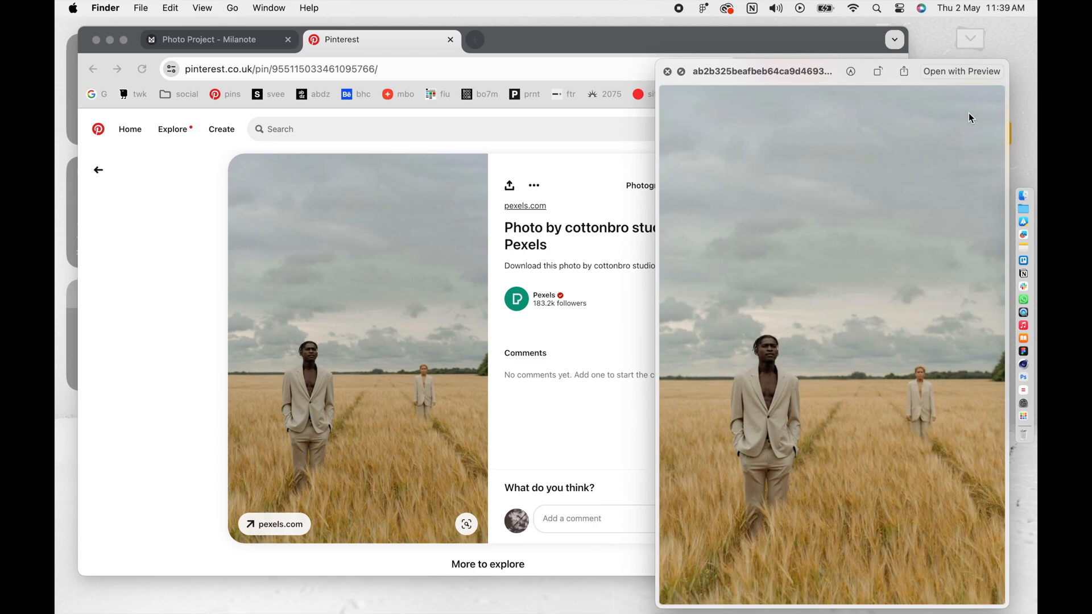
{"action": "key", "text": "space"}
- Switch to the Milanote board and add the wheat field photo to the right of the gas-masked figure image
{"action": "left_click", "coordinate": [238, 52]}
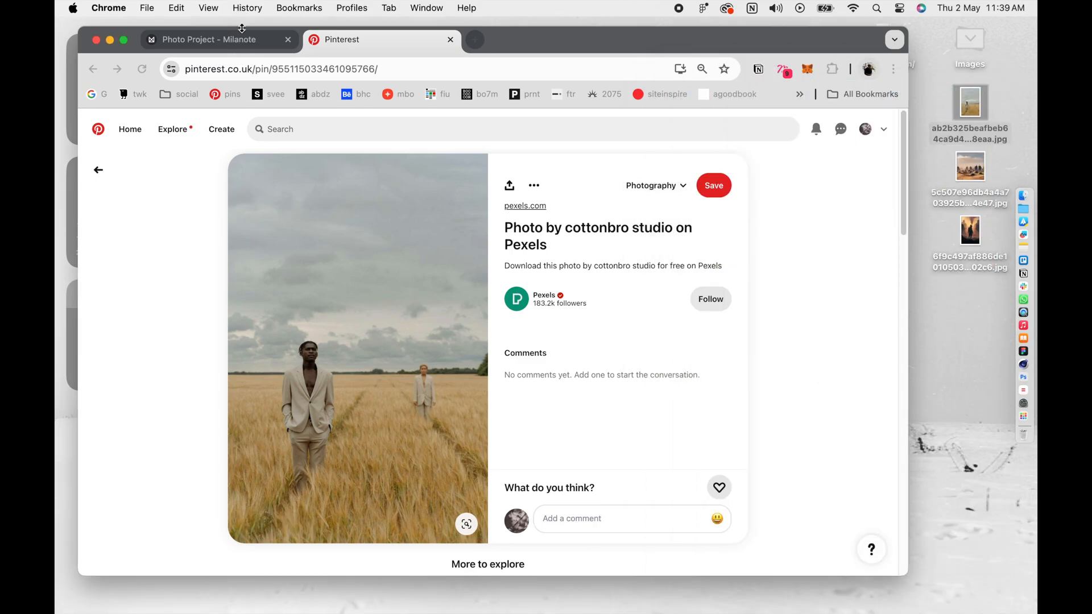
{"action": "left_click", "coordinate": [240, 32]}
{"action": "left_click", "coordinate": [970, 99]}
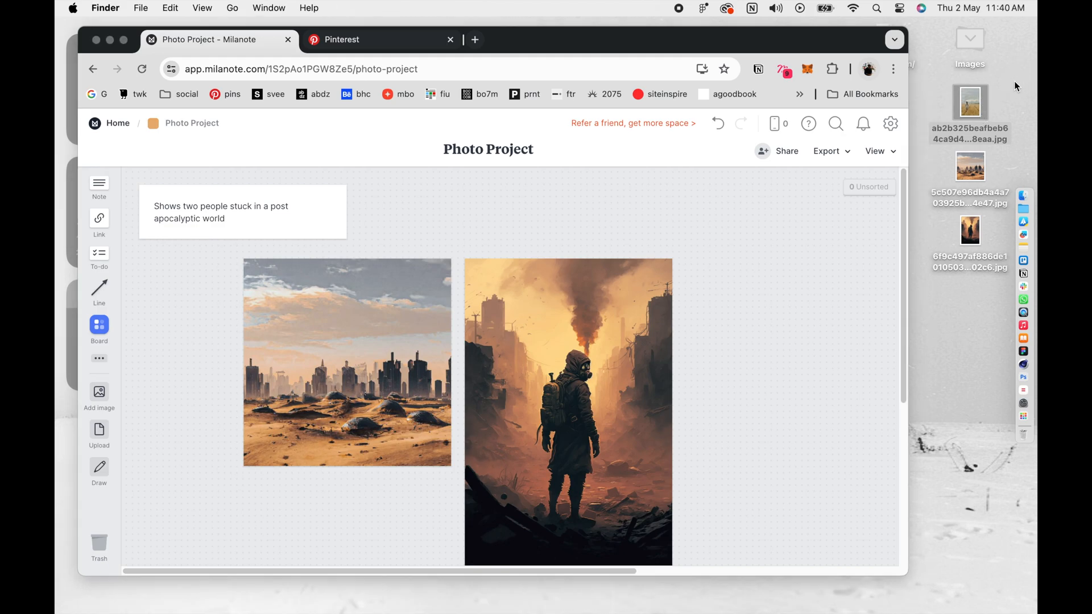
{"action": "left_click_drag", "start_coordinate": [970, 99], "coordinate": [739, 336]}
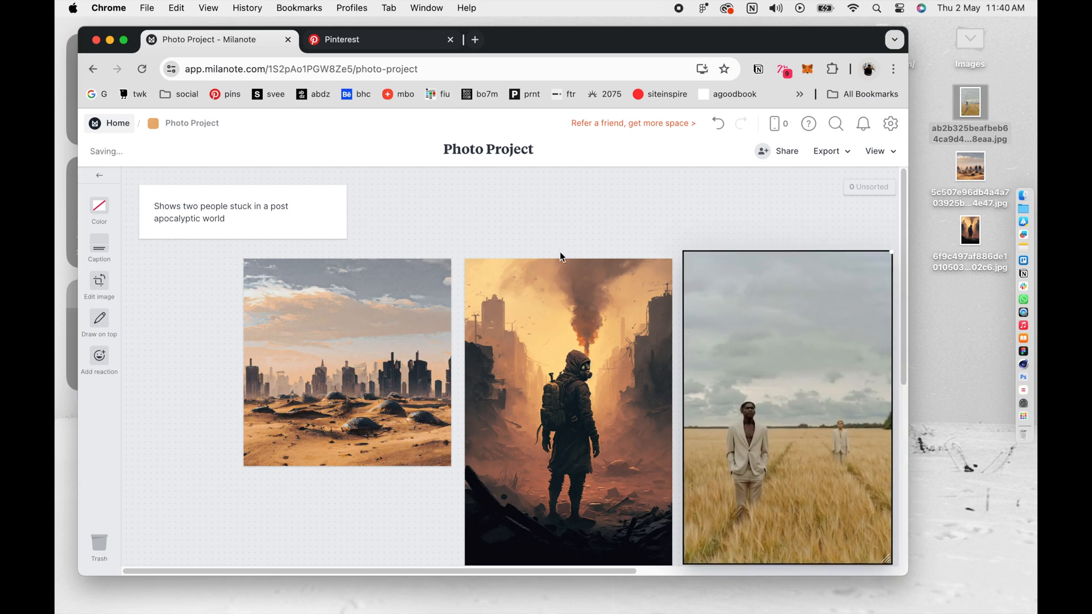
{"action": "left_click", "coordinate": [550, 226]}
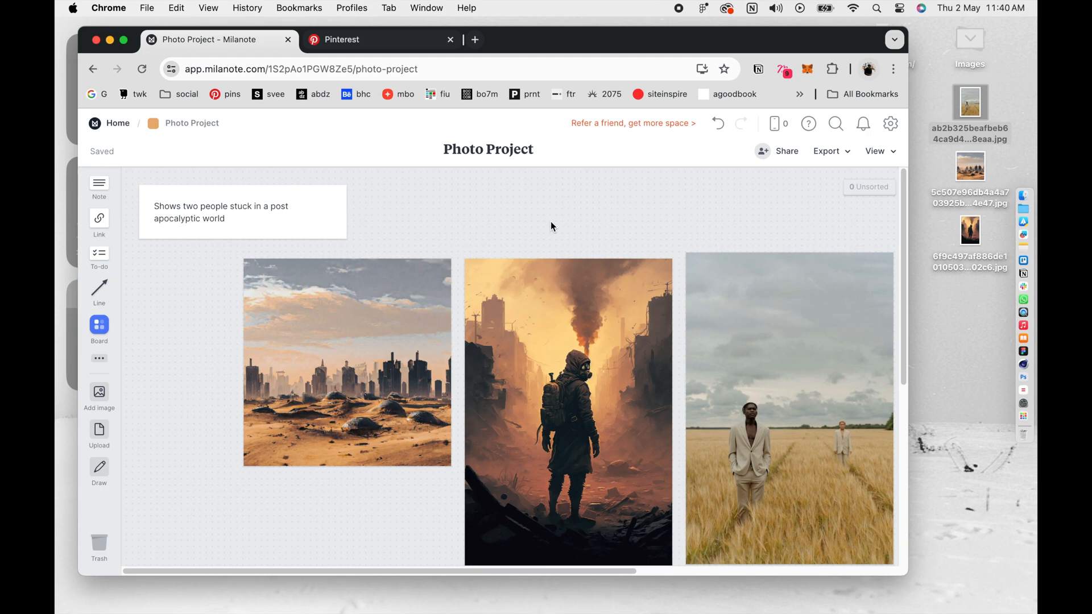
- Start a new sketch on the Photo Project board and draw a large rectangular frame freehand
{"action": "scroll", "coordinate": [553, 227], "scroll_direction": "down", "scroll_amount": 1}
{"action": "left_click", "coordinate": [100, 504]}
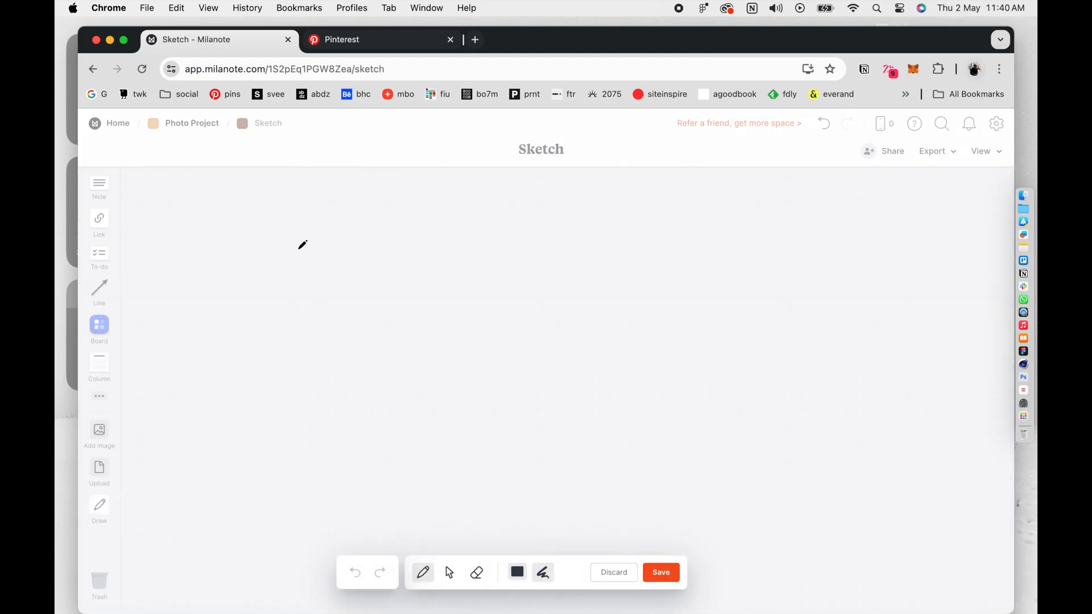
{"action": "left_click_drag", "start_coordinate": [292, 245], "coordinate": [273, 508]}
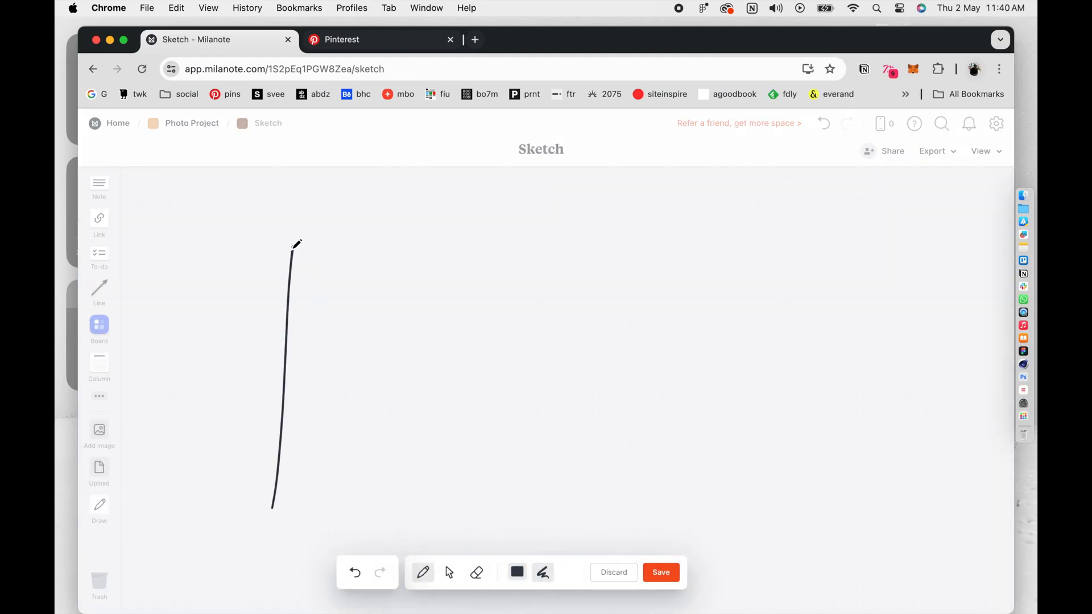
{"action": "mouse_move", "coordinate": [293, 247]}
{"action": "left_mouse_down"}
{"action": "mouse_move", "coordinate": [718, 239]}
{"action": "mouse_move", "coordinate": [753, 508]}
{"action": "left_mouse_up"}
{"action": "mouse_move", "coordinate": [272, 509]}
{"action": "left_mouse_down"}
{"action": "mouse_move", "coordinate": [590, 529]}
{"action": "mouse_move", "coordinate": [754, 513]}
{"action": "left_mouse_up"}
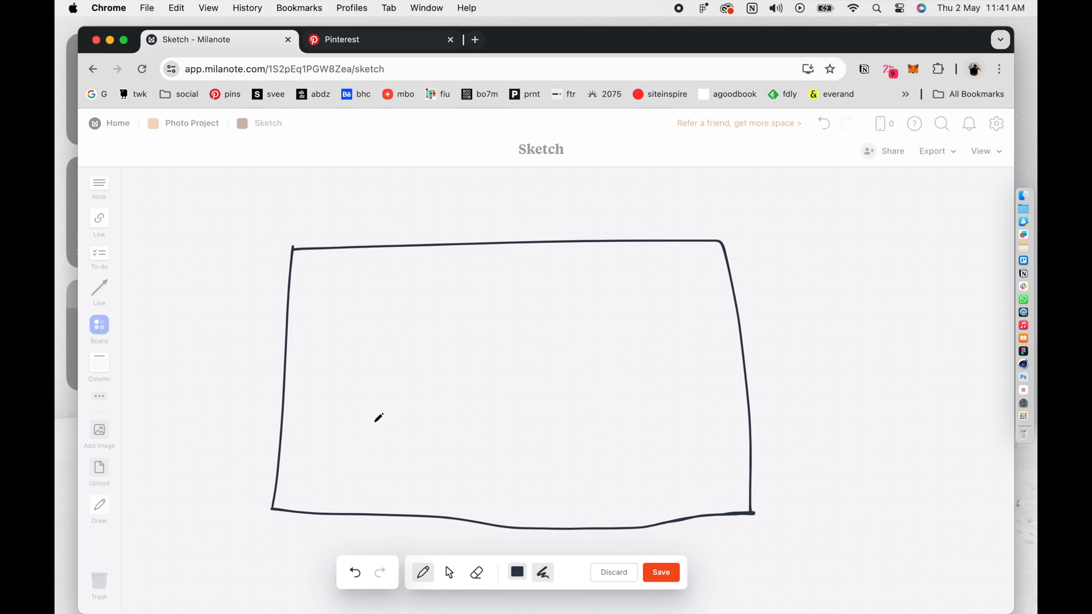
- Draw two standing stick figures inside the frame, one near each side
{"action": "mouse_move", "coordinate": [371, 357]}
{"action": "left_mouse_down"}
{"action": "mouse_move", "coordinate": [362, 377]}
{"action": "mouse_move", "coordinate": [374, 381]}
{"action": "mouse_move", "coordinate": [373, 463]}
{"action": "left_mouse_up"}
{"action": "mouse_move", "coordinate": [373, 426]}
{"action": "left_mouse_down"}
{"action": "mouse_move", "coordinate": [355, 451]}
{"action": "mouse_move", "coordinate": [380, 443]}
{"action": "left_mouse_up"}
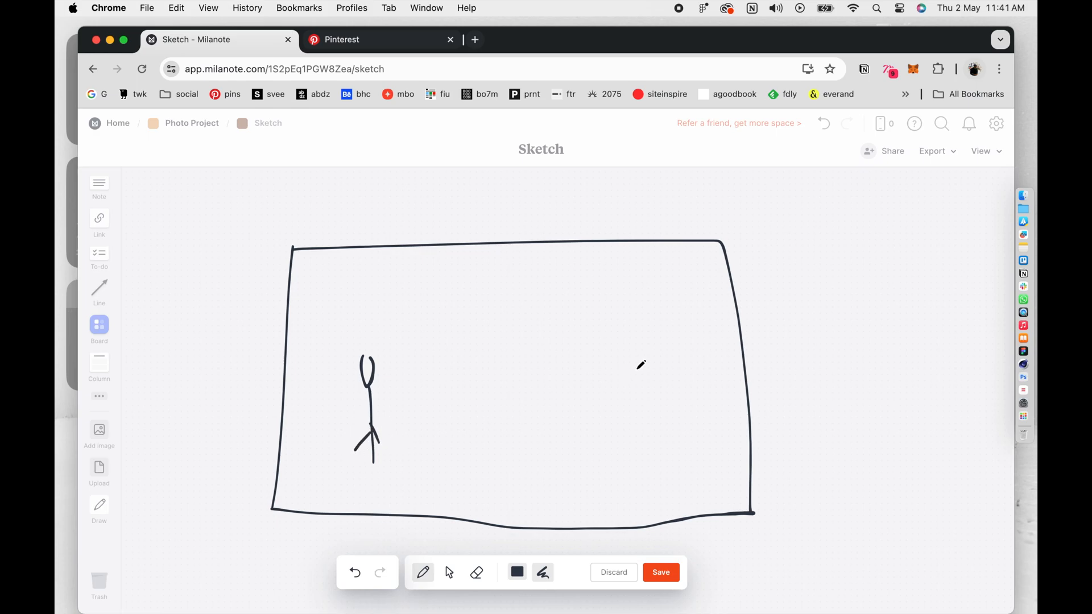
{"action": "left_click_drag", "start_coordinate": [596, 363], "coordinate": [599, 429]}
{"action": "left_click_drag", "start_coordinate": [596, 413], "coordinate": [591, 430]}
{"action": "left_click_drag", "start_coordinate": [595, 426], "coordinate": [603, 438]}
- Draw an uneven ground line across the lower part of the frame with short grass strokes along it
{"action": "mouse_move", "coordinate": [309, 482]}
{"action": "left_mouse_down"}
{"action": "mouse_move", "coordinate": [506, 471]}
{"action": "mouse_move", "coordinate": [619, 493]}
{"action": "mouse_move", "coordinate": [760, 477]}
{"action": "left_mouse_up"}
{"action": "left_click_drag", "start_coordinate": [407, 444], "coordinate": [402, 467]}
{"action": "mouse_move", "coordinate": [442, 432]}
{"action": "left_mouse_down"}
{"action": "mouse_move", "coordinate": [442, 461]}
{"action": "mouse_move", "coordinate": [492, 474]}
{"action": "left_mouse_up"}
{"action": "mouse_move", "coordinate": [518, 460]}
{"action": "left_mouse_down"}
{"action": "mouse_move", "coordinate": [518, 473]}
{"action": "mouse_move", "coordinate": [564, 482]}
{"action": "left_mouse_up"}
{"action": "mouse_move", "coordinate": [592, 464]}
{"action": "left_mouse_down"}
{"action": "mouse_move", "coordinate": [607, 485]}
{"action": "mouse_move", "coordinate": [677, 502]}
{"action": "left_mouse_up"}
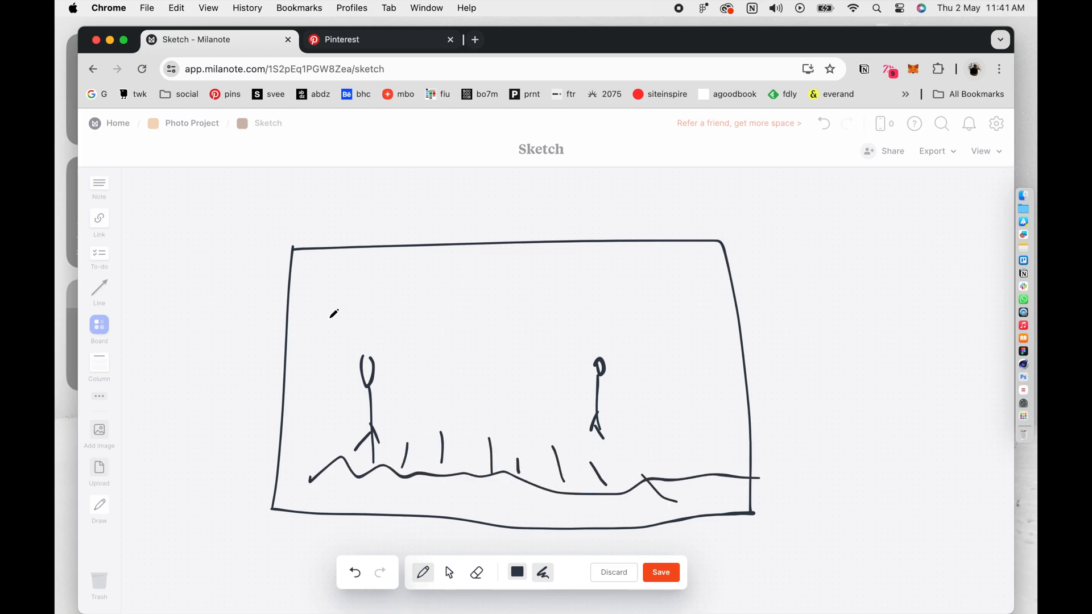
- Draw a jagged city skyline across the frame above the stick figures
{"action": "mouse_move", "coordinate": [308, 339]}
{"action": "left_mouse_down"}
{"action": "mouse_move", "coordinate": [362, 313]}
{"action": "mouse_move", "coordinate": [359, 332]}
{"action": "mouse_move", "coordinate": [382, 331]}
{"action": "mouse_move", "coordinate": [386, 300]}
{"action": "mouse_move", "coordinate": [423, 290]}
{"action": "mouse_move", "coordinate": [436, 338]}
{"action": "mouse_move", "coordinate": [477, 324]}
{"action": "mouse_move", "coordinate": [493, 336]}
{"action": "mouse_move", "coordinate": [516, 299]}
{"action": "mouse_move", "coordinate": [529, 325]}
{"action": "mouse_move", "coordinate": [551, 323]}
{"action": "mouse_move", "coordinate": [569, 317]}
{"action": "mouse_move", "coordinate": [579, 293]}
{"action": "mouse_move", "coordinate": [590, 329]}
{"action": "mouse_move", "coordinate": [714, 342]}
{"action": "left_mouse_up"}
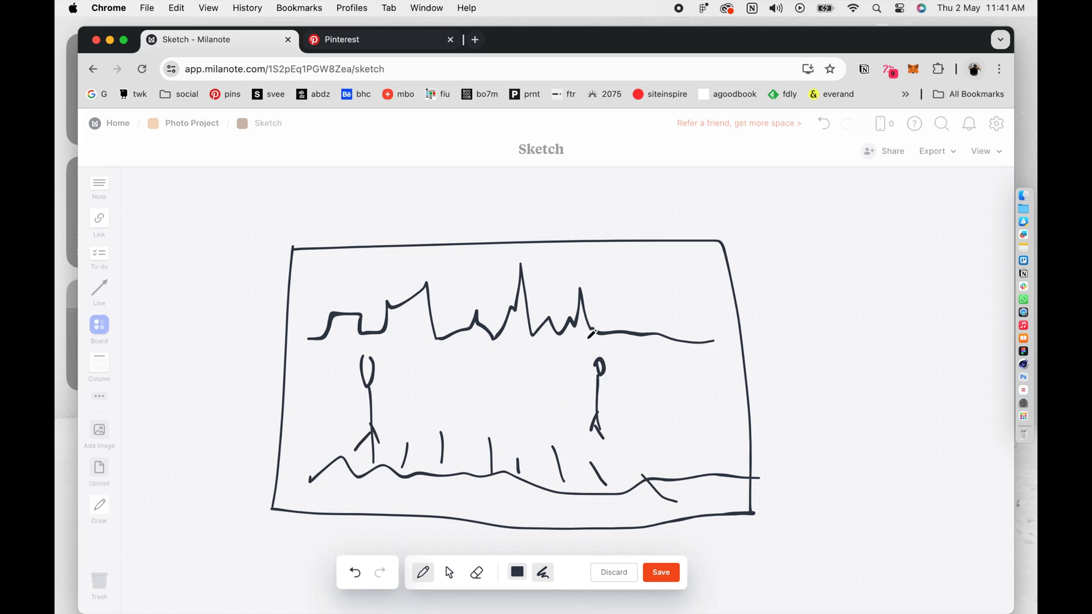
{"action": "mouse_move", "coordinate": [609, 327]}
{"action": "left_mouse_down"}
{"action": "mouse_move", "coordinate": [615, 311]}
{"action": "mouse_move", "coordinate": [684, 326]}
{"action": "left_mouse_up"}
{"action": "mouse_move", "coordinate": [606, 303]}
{"action": "left_mouse_down"}
{"action": "mouse_move", "coordinate": [594, 287]}
{"action": "mouse_move", "coordinate": [628, 294]}
{"action": "left_mouse_up"}
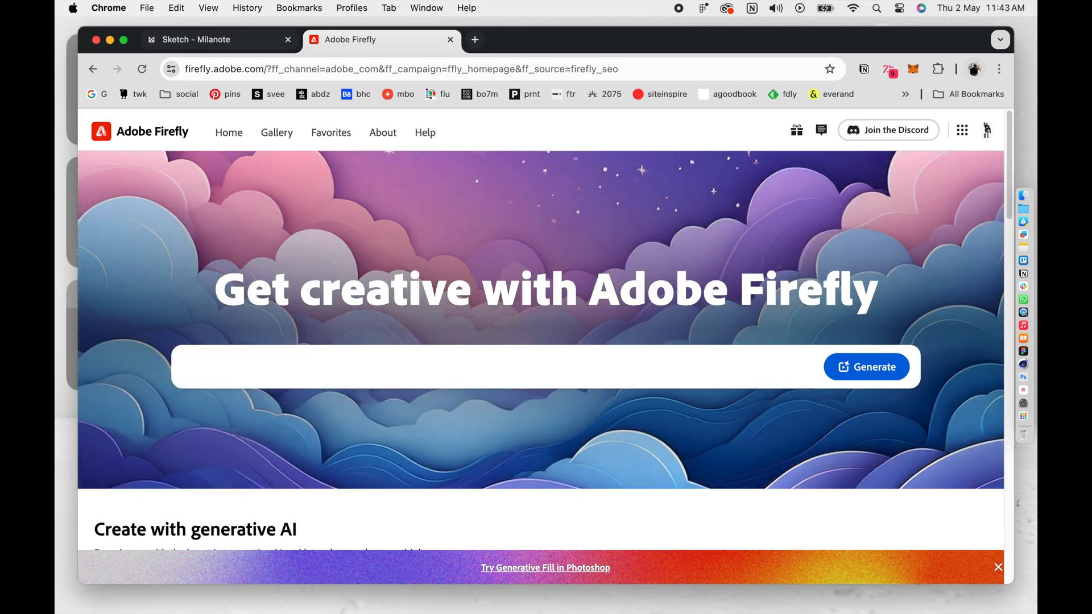
- In Adobe Firefly, generate images from "two people standing in a meadow at twilight with post apocalyptic buildings in the background"
{"action": "type", "text": "two people standing in a ma"}
{"action": "key", "text": "BackSpace"}
{"action": "type", "text": "eadow at twilight"}
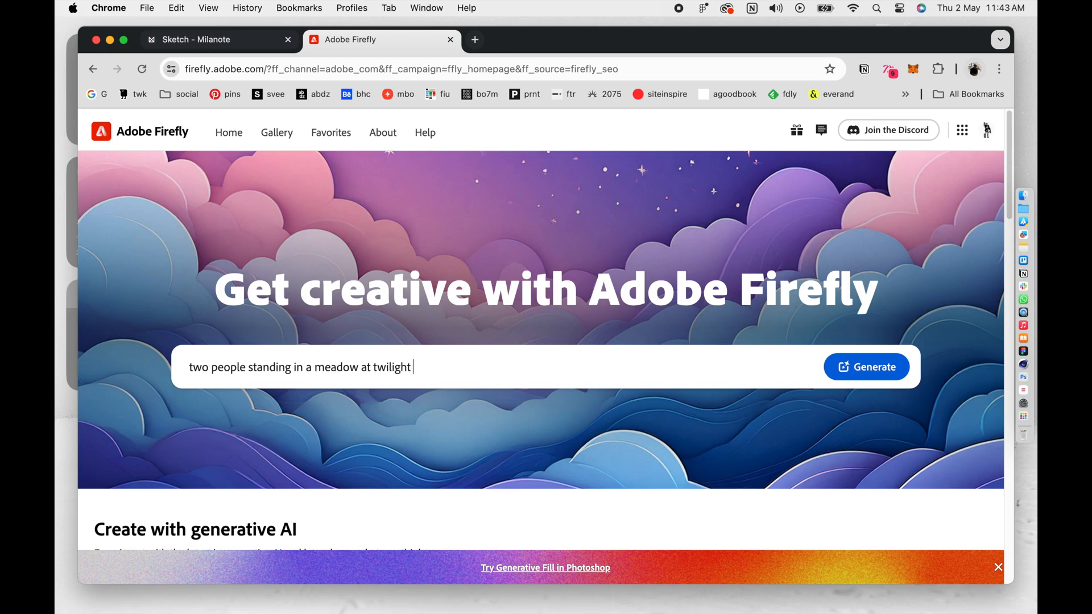
{"action": "type", "text": " with post apocalyptic buildings in the background"}
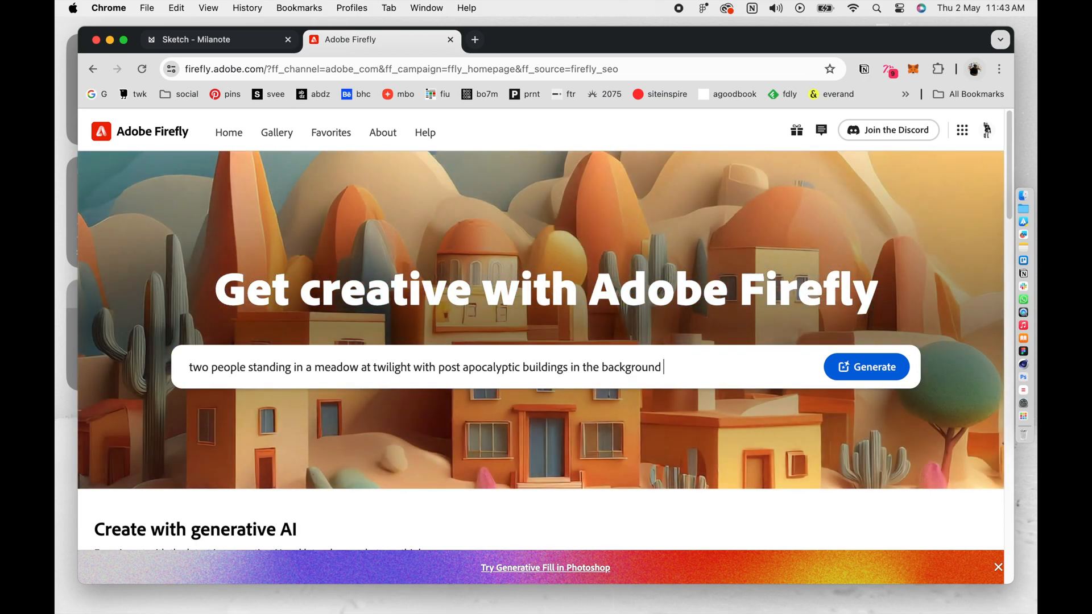
{"action": "left_click", "coordinate": [856, 374]}
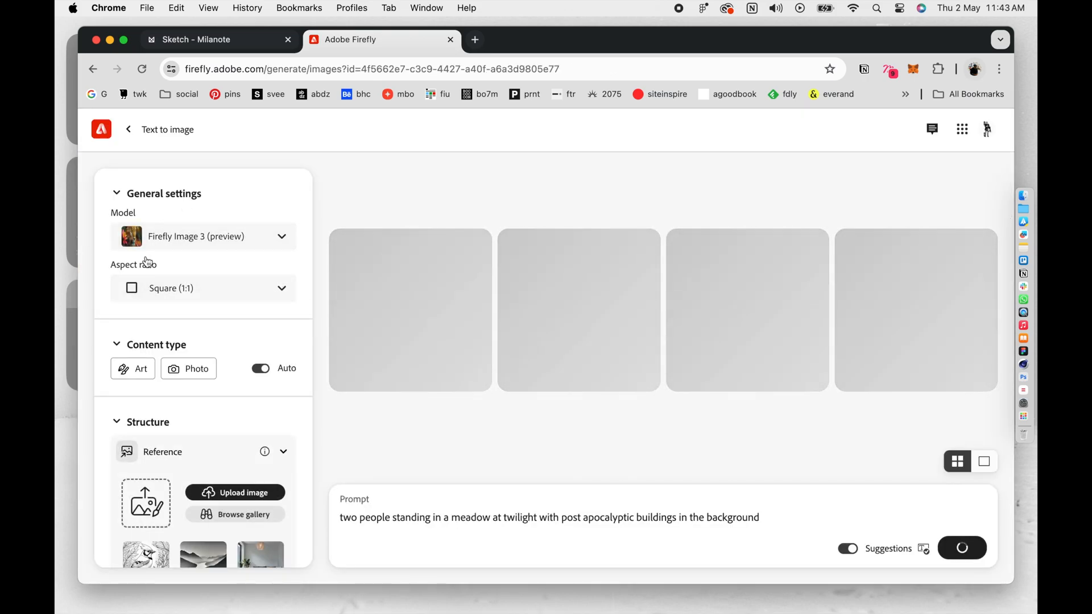
{"action": "left_click_drag", "start_coordinate": [502, 51], "coordinate": [484, 47]}
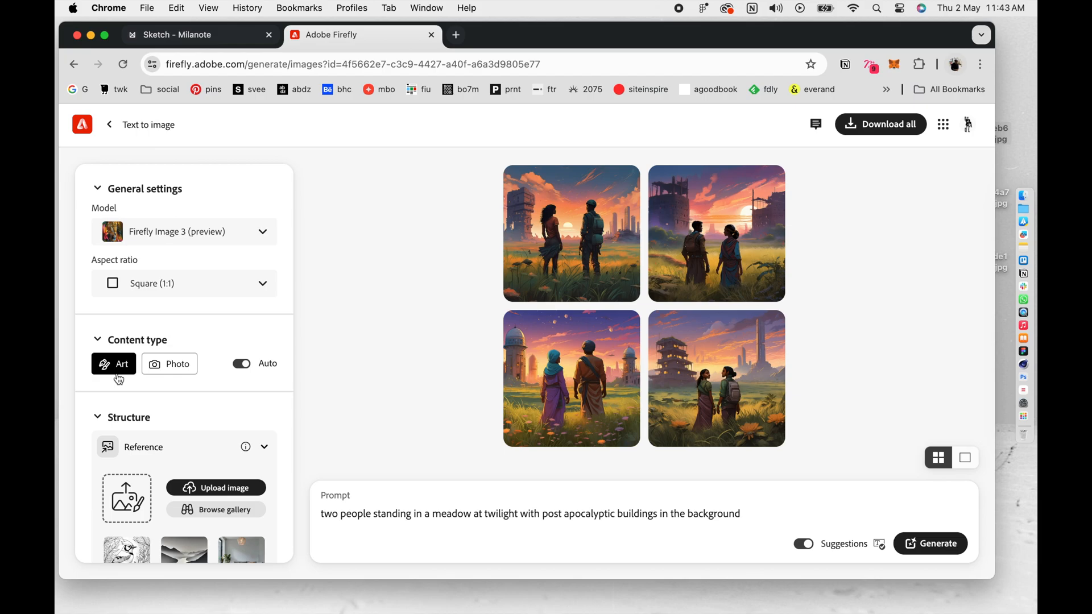
- Turn off automatic content type, set it to Photo, and set the aspect ratio to Widescreen (16:9)
{"action": "mouse_move", "coordinate": [656, 386]}
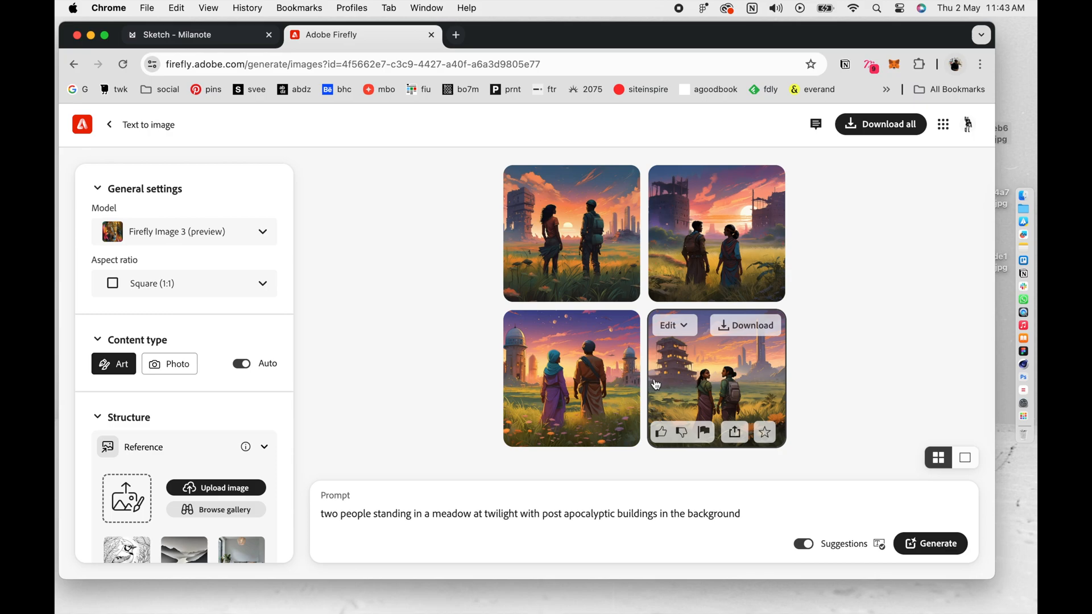
{"action": "left_click", "coordinate": [244, 366]}
{"action": "left_click", "coordinate": [160, 369]}
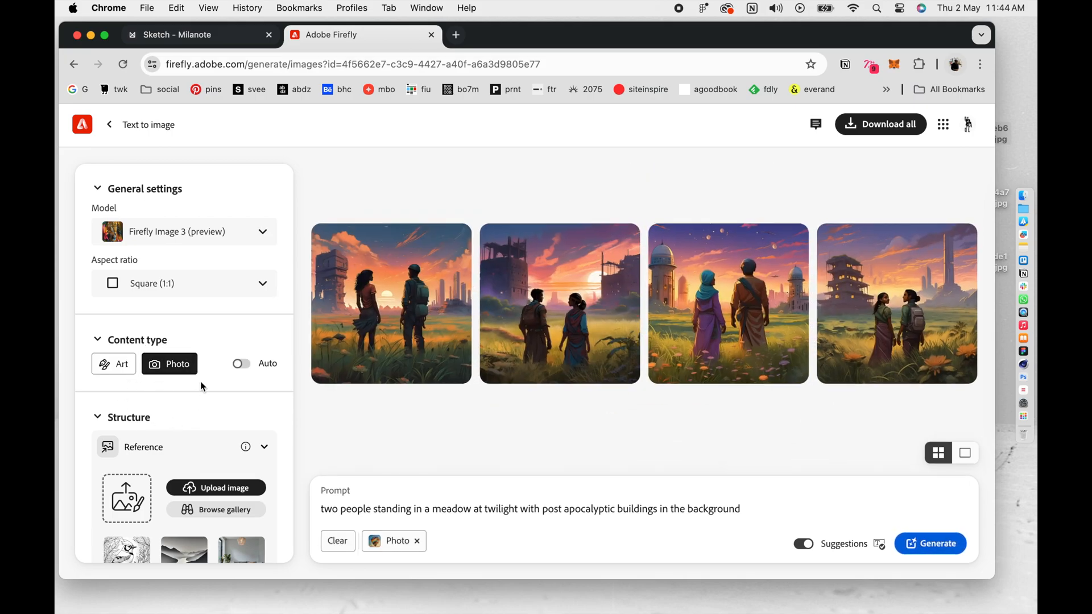
{"action": "left_click", "coordinate": [146, 292]}
{"action": "left_click", "coordinate": [186, 429]}
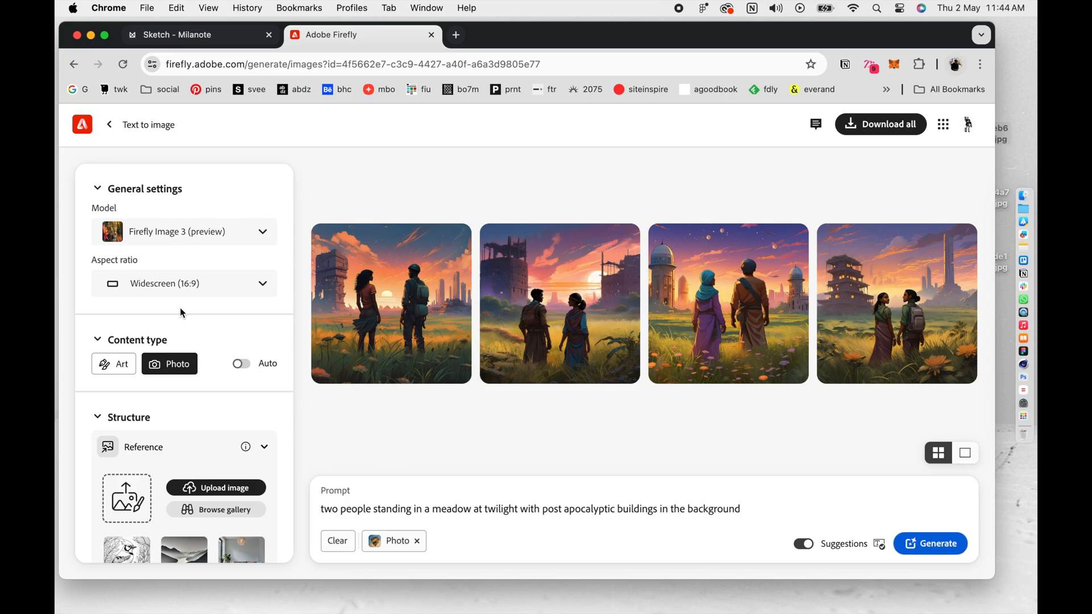
- Upload the wheat field photo from the desktop as the style reference and accept the image upload notice
{"action": "scroll", "coordinate": [186, 401], "scroll_direction": "down", "scroll_amount": 3}
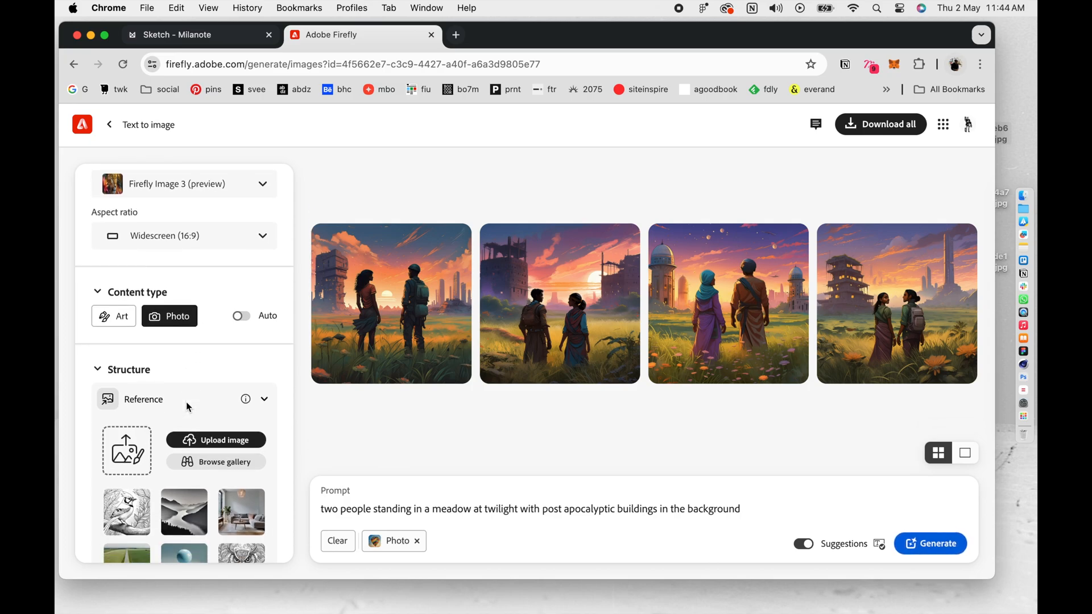
{"action": "scroll", "coordinate": [188, 414], "scroll_direction": "down", "scroll_amount": 1}
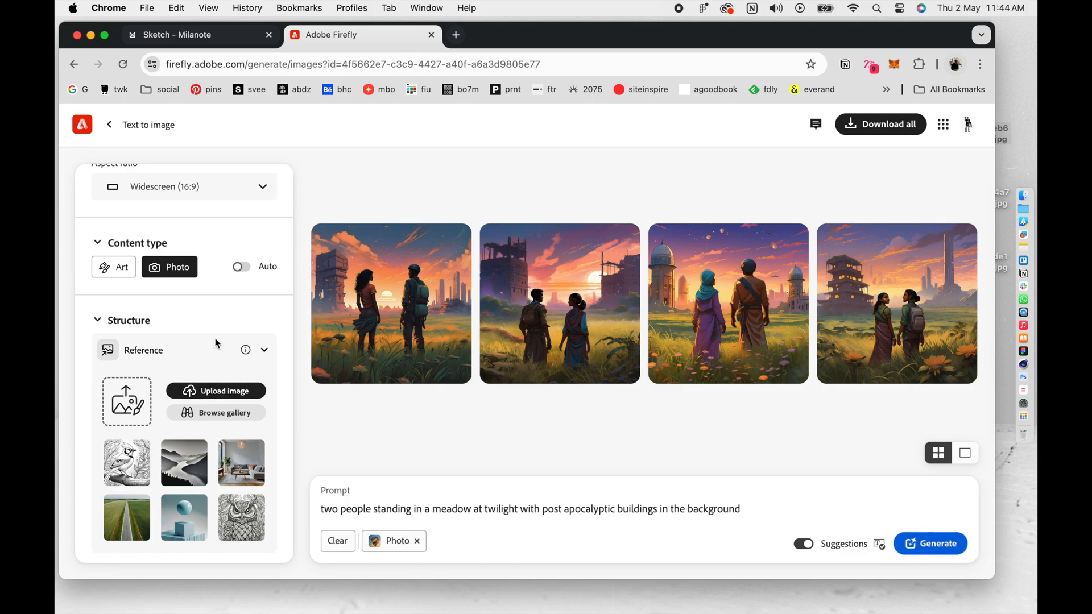
{"action": "scroll", "coordinate": [217, 343], "scroll_direction": "down", "scroll_amount": 5}
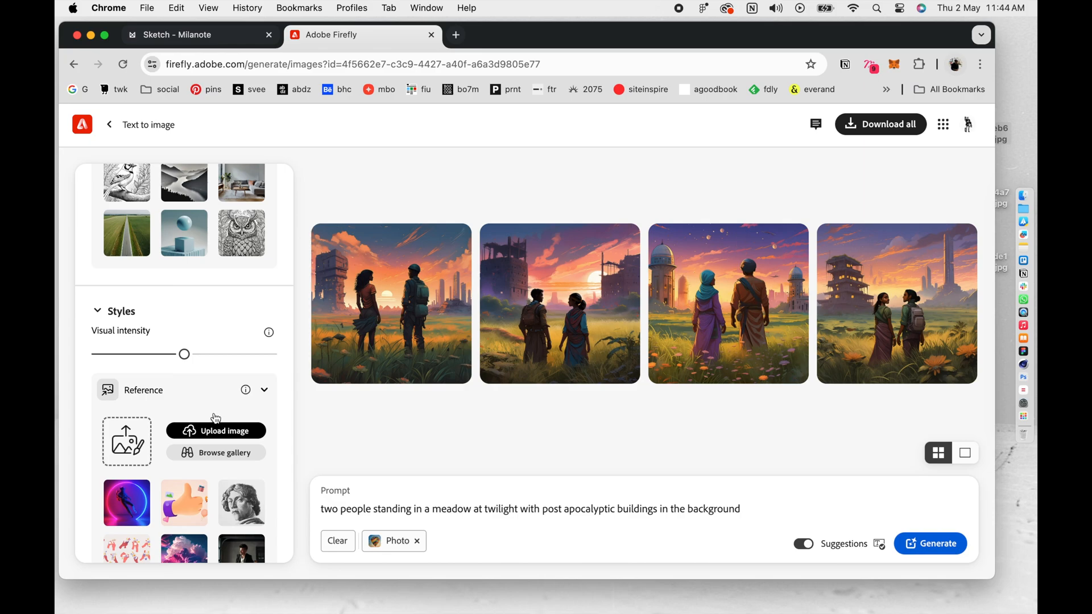
{"action": "left_click", "coordinate": [203, 432]}
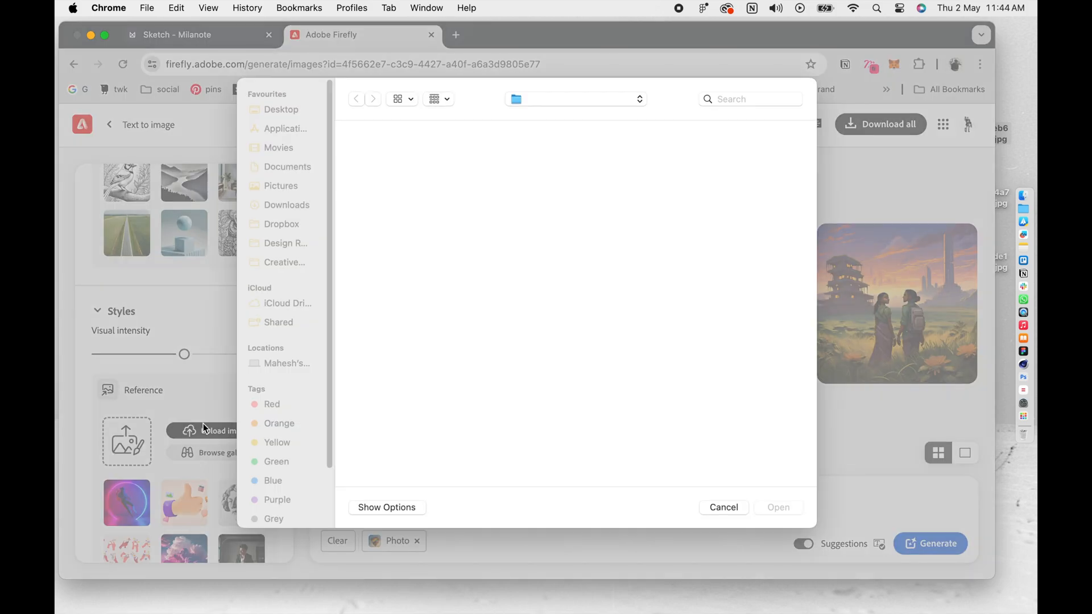
{"action": "left_click", "coordinate": [281, 110]}
{"action": "left_click", "coordinate": [526, 165]}
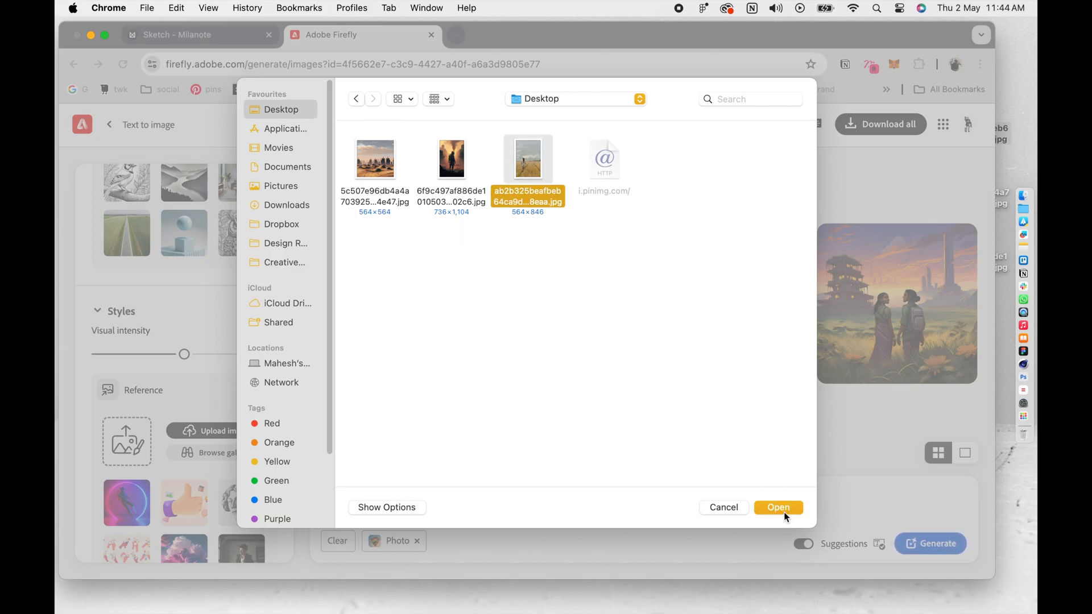
{"action": "left_click", "coordinate": [778, 508]}
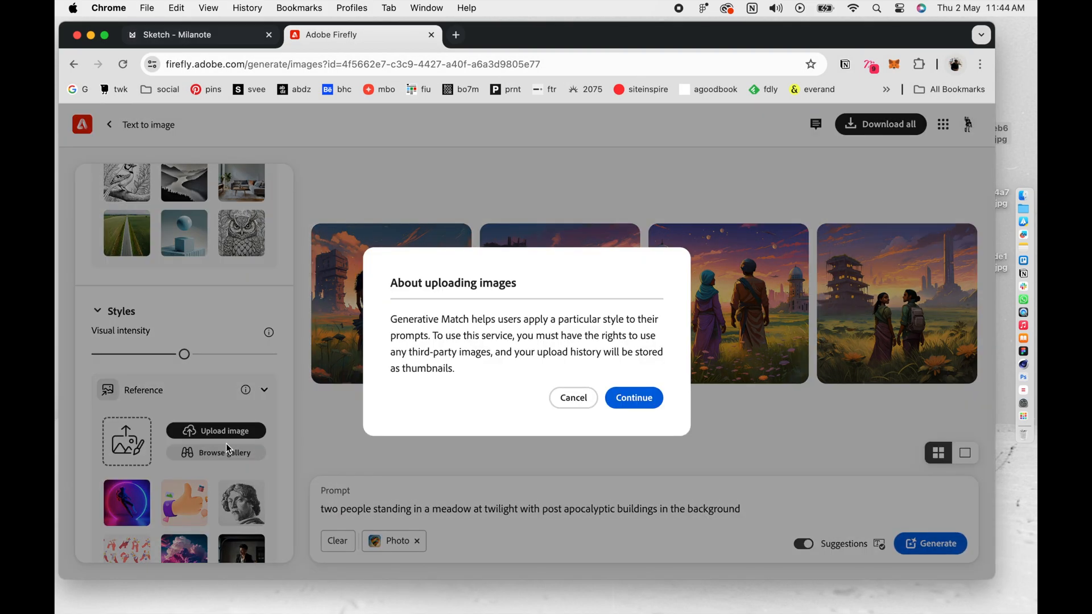
{"action": "left_click", "coordinate": [637, 402]}
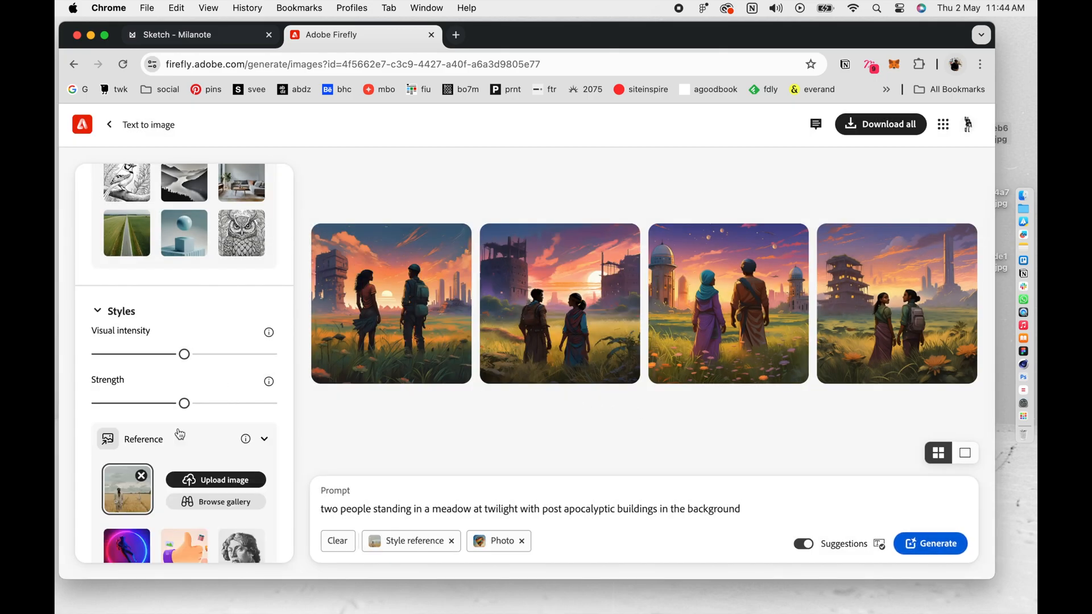
- Regenerate the images with the wheat field style reference, Photo content type and widescreen format
{"action": "scroll", "coordinate": [217, 316], "scroll_direction": "down", "scroll_amount": 5}
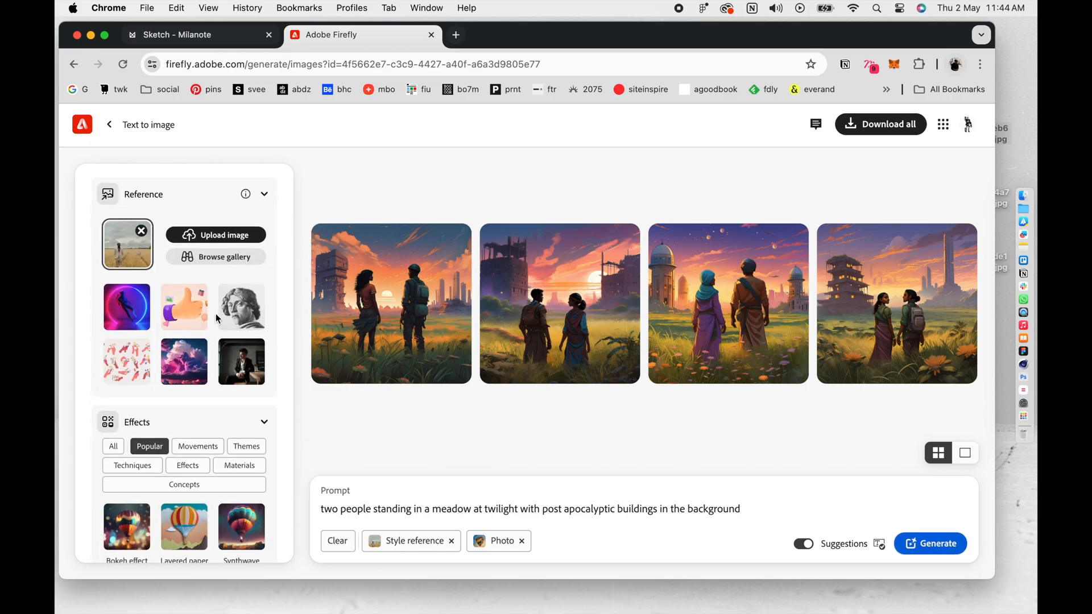
{"action": "scroll", "coordinate": [219, 320], "scroll_direction": "down", "scroll_amount": 4}
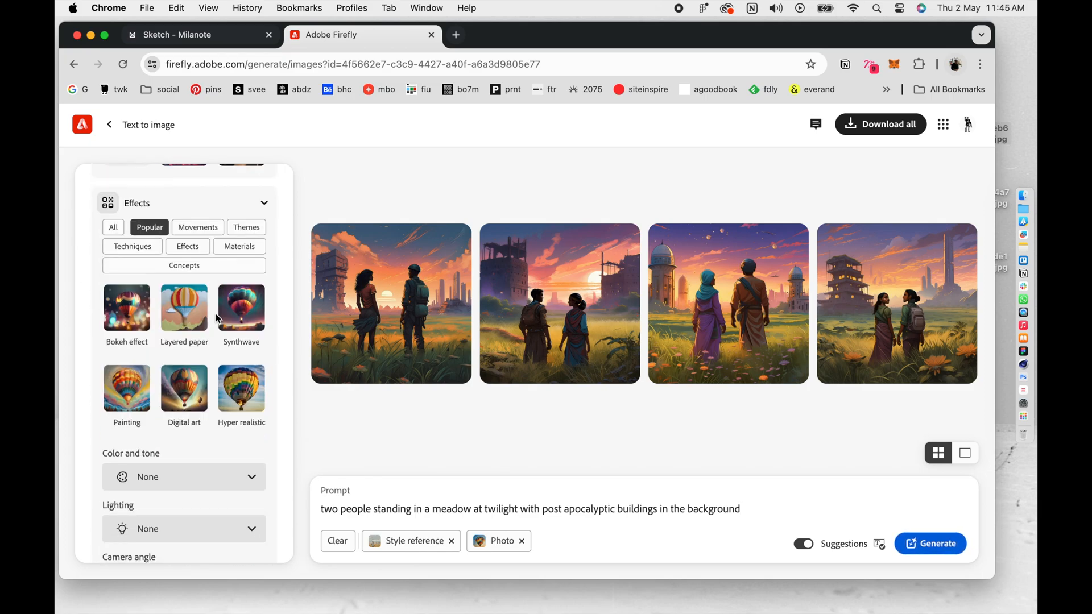
{"action": "scroll", "coordinate": [219, 319], "scroll_direction": "up", "scroll_amount": 6}
{"action": "scroll", "coordinate": [216, 317], "scroll_direction": "up", "scroll_amount": 1}
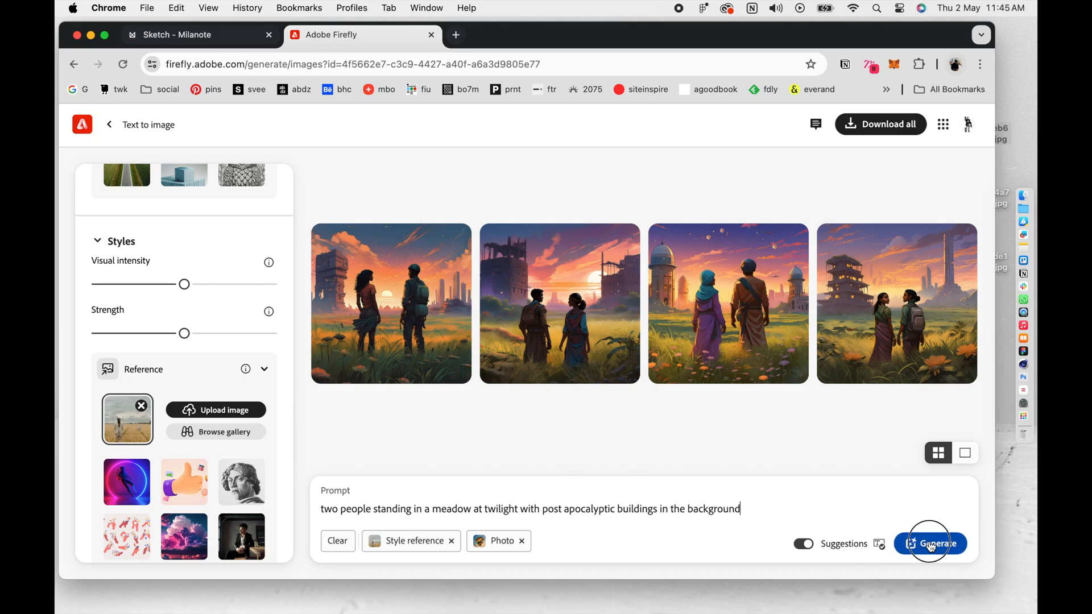
{"action": "left_click", "coordinate": [931, 543]}
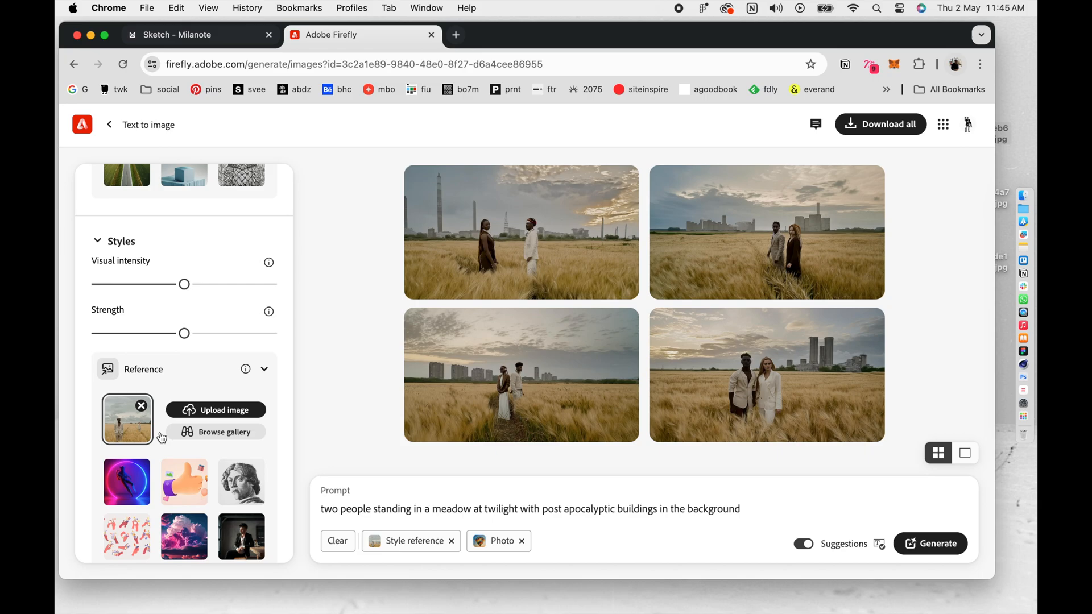
- Insert "destroyed" before "buildings" in the image prompt
{"action": "mouse_move", "coordinate": [263, 308]}
{"action": "scroll", "coordinate": [210, 302], "scroll_direction": "up", "scroll_amount": 10}
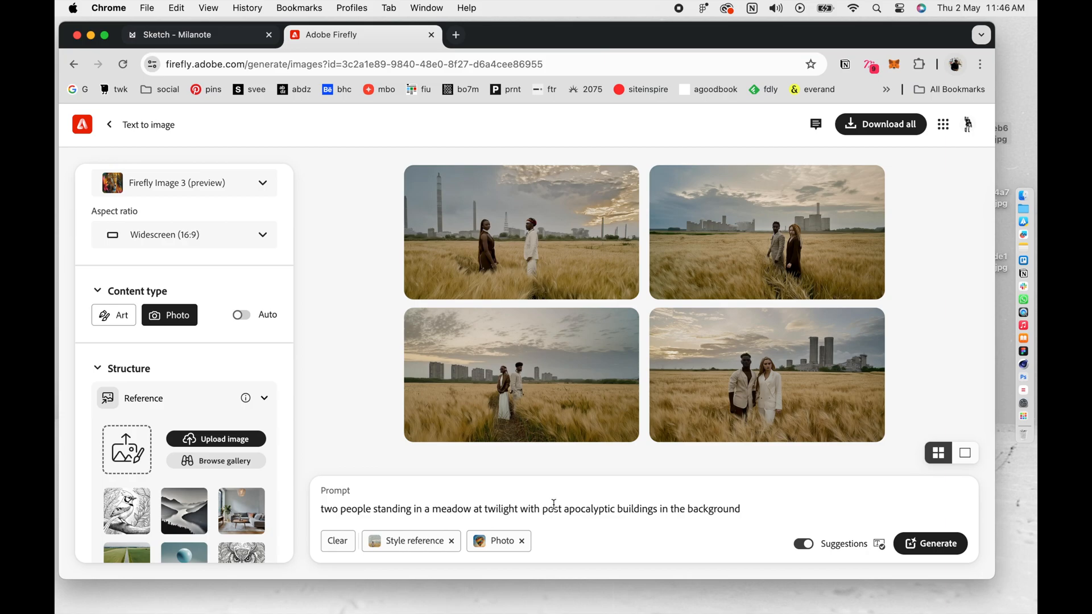
{"action": "left_click", "coordinate": [617, 508]}
{"action": "type", "text": "destroyed"}
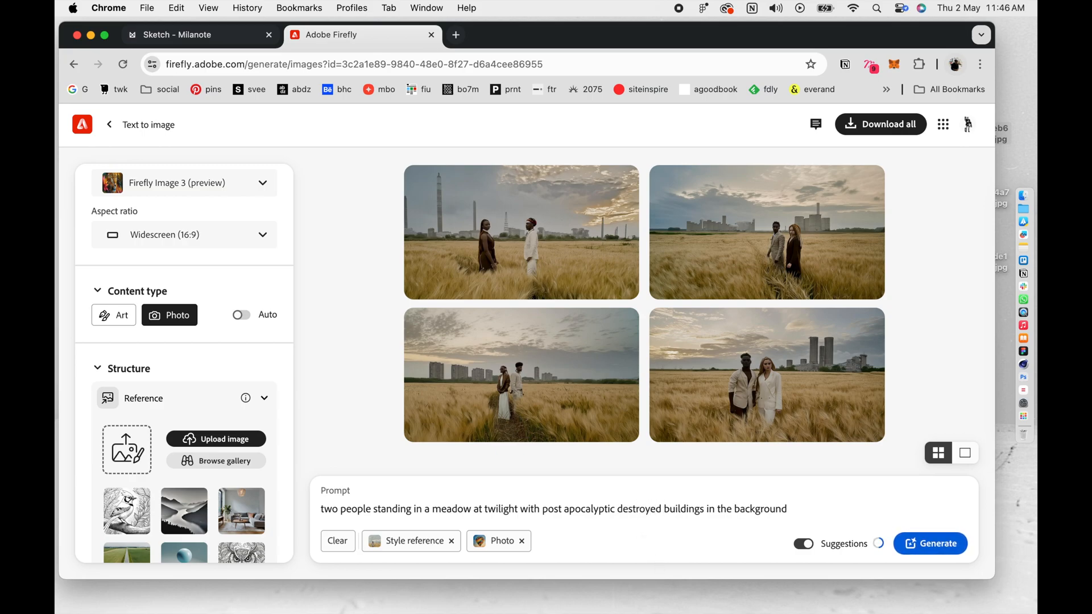
- Append ", war, end of world" to the end of the image prompt
{"action": "left_click", "coordinate": [694, 518]}
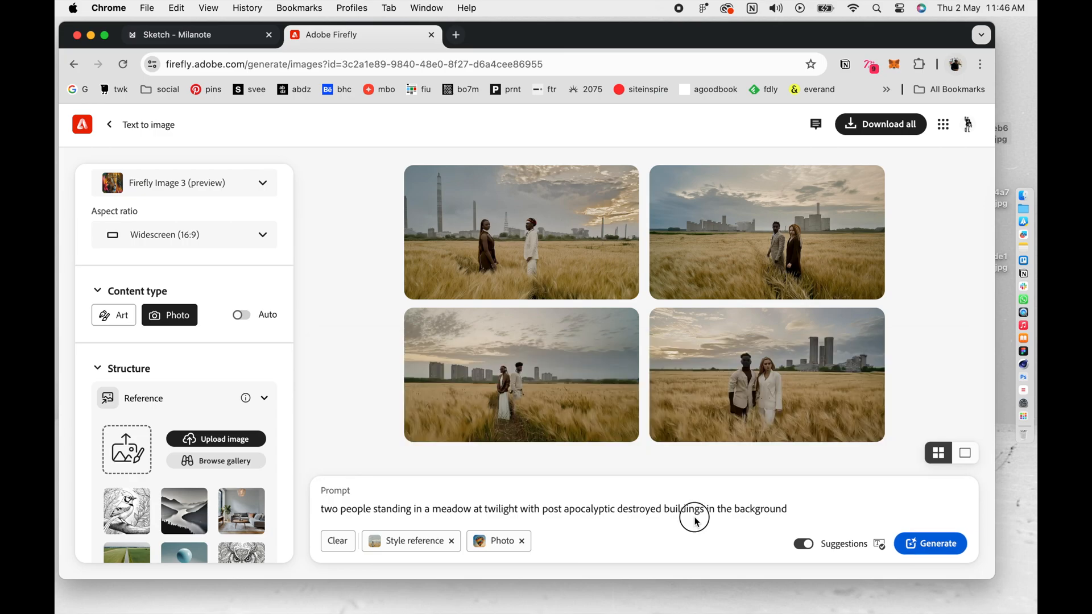
{"action": "left_click", "coordinate": [787, 509]}
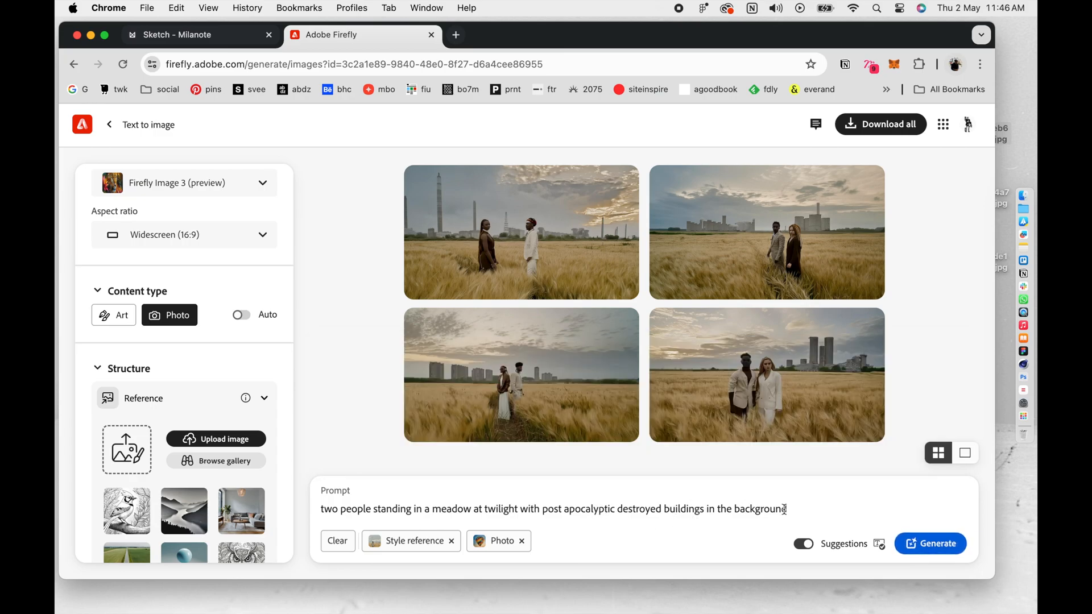
{"action": "type", "text": ", war,"}
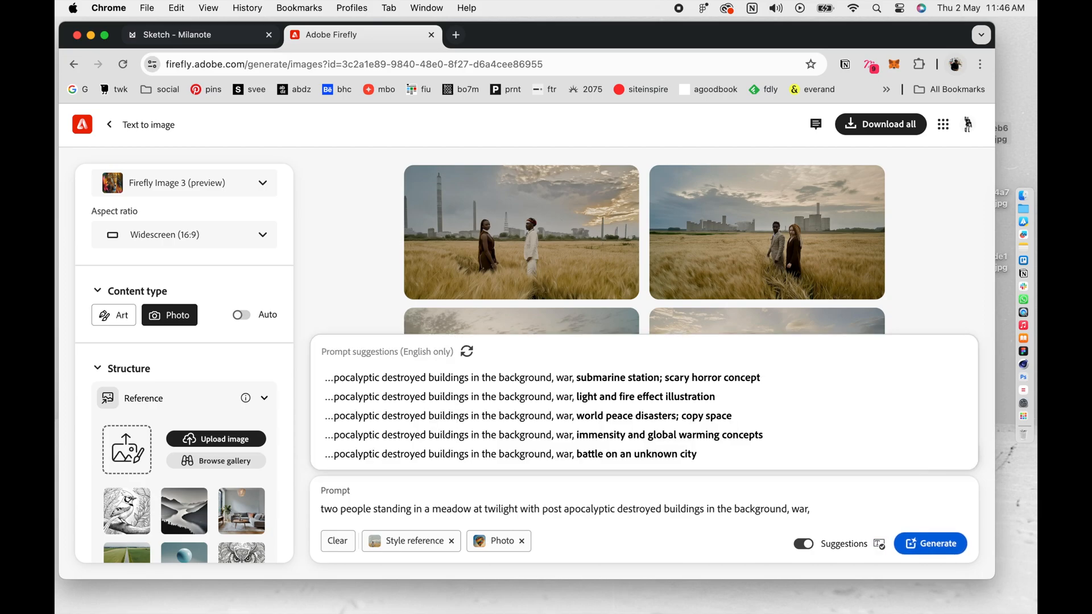
{"action": "type", "text": " end o of world"}
{"action": "left_click", "coordinate": [837, 508]}
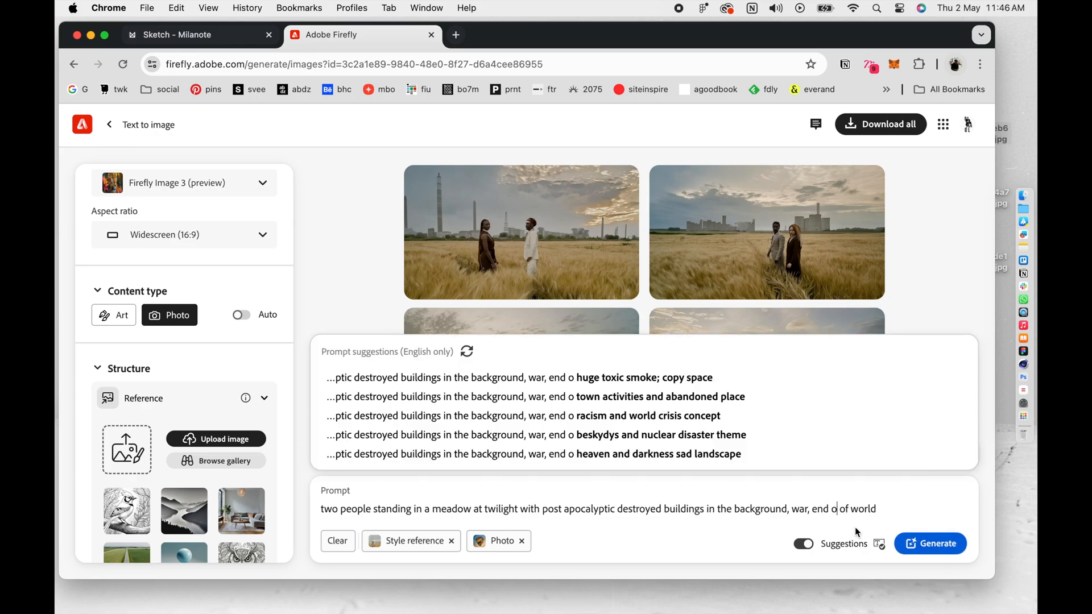
{"action": "key", "text": "BackSpace"}
{"action": "key", "text": "BackSpace"}
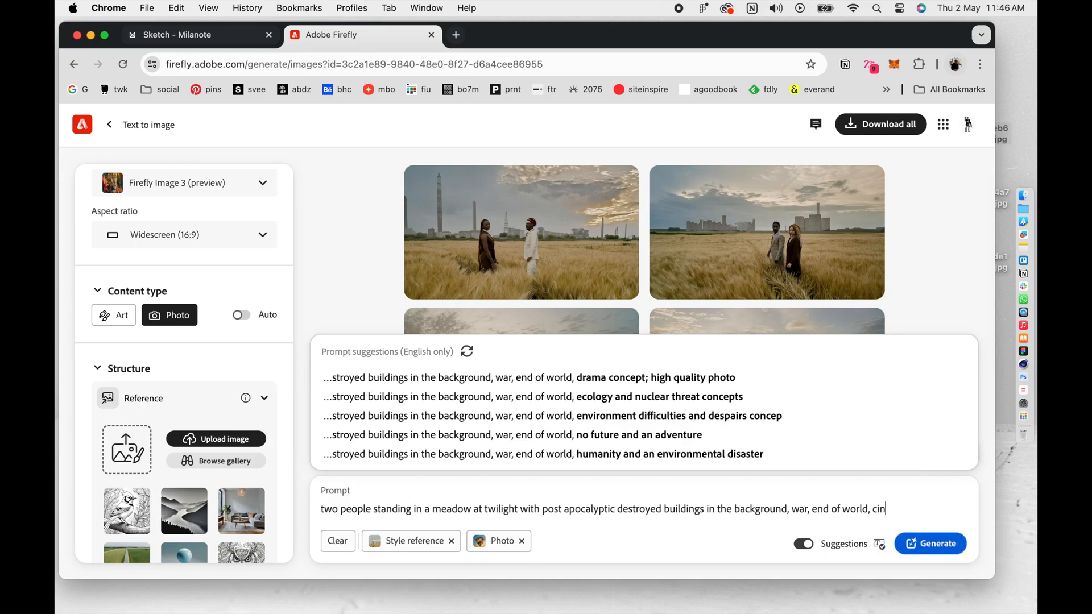
- Extend the end of the image prompt with ", cinematic, blurred background"
{"action": "type", "text": ","}
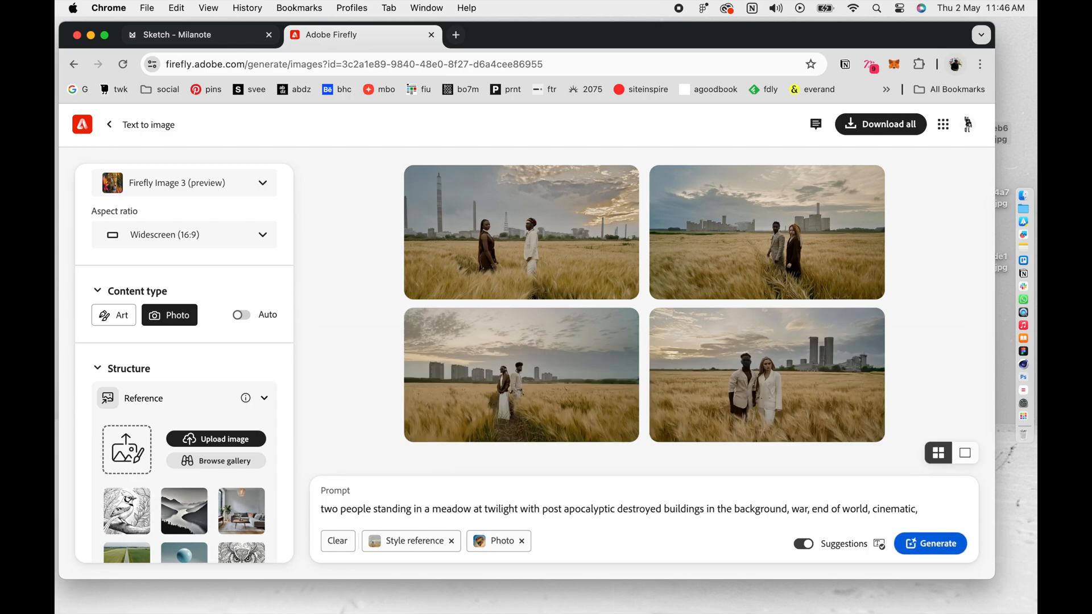
{"action": "type", "text": " blurred "}
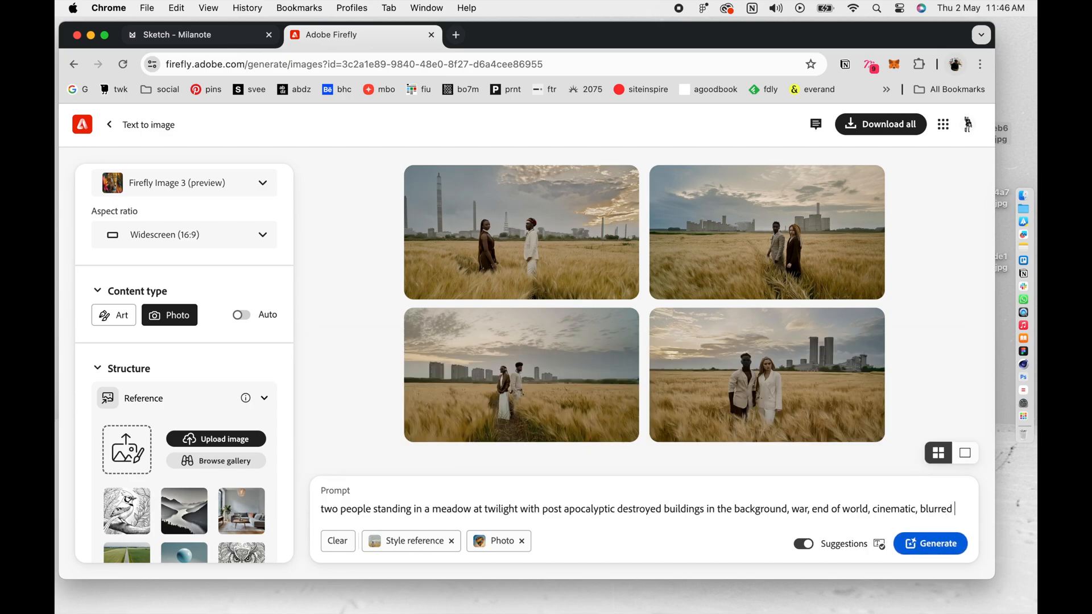
{"action": "type", "text": "background"}
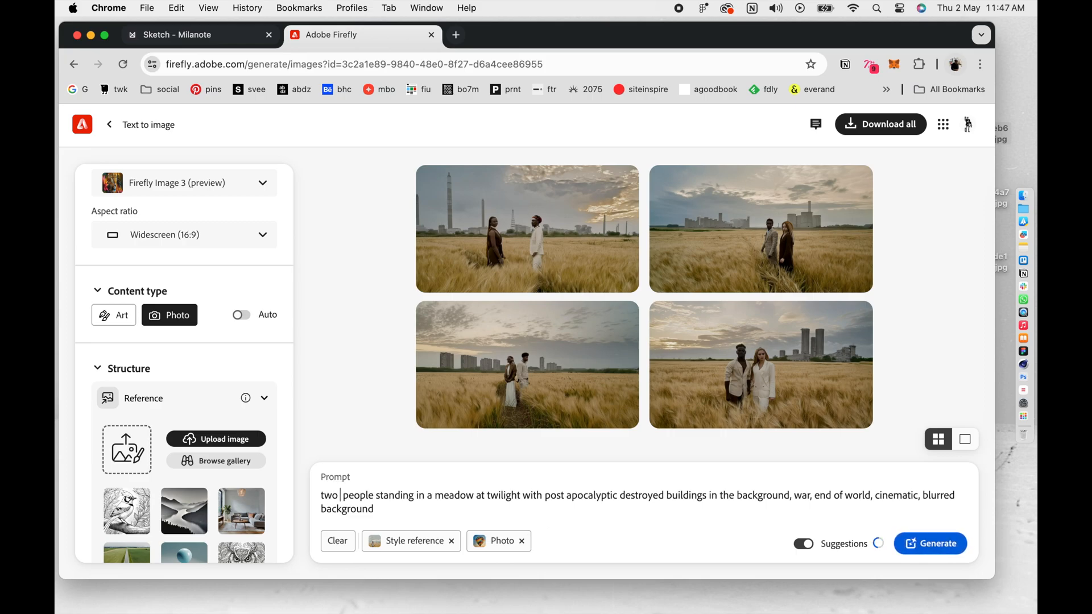
- Change the prompt to "two sad men", insert "smokey" before "buildings", and generate a new set of images
{"action": "type", "text": "sad"}
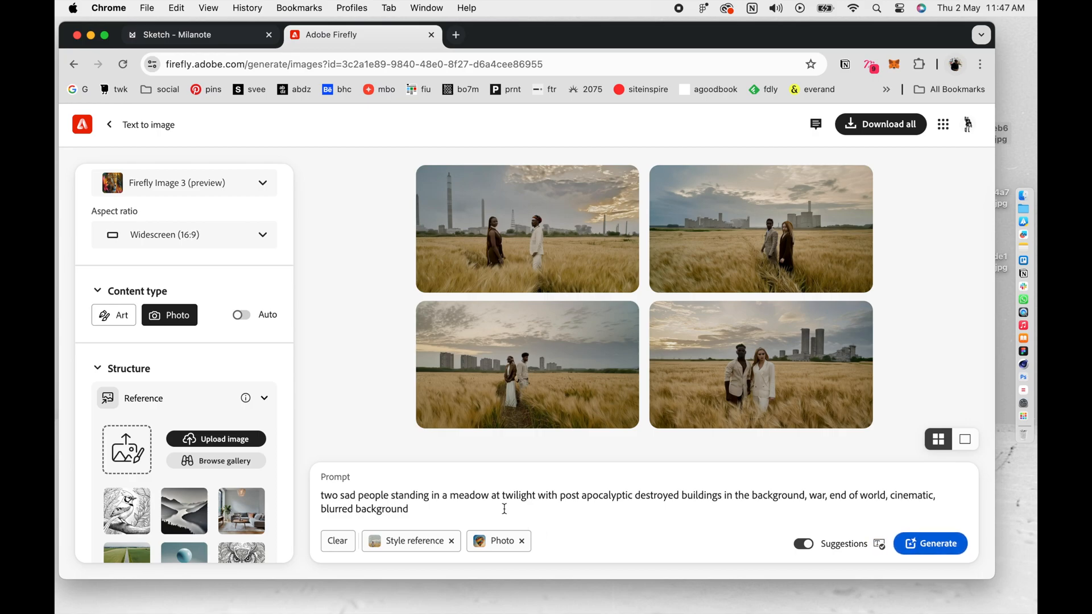
{"action": "double_click", "coordinate": [375, 495]}
{"action": "type", "text": "men"}
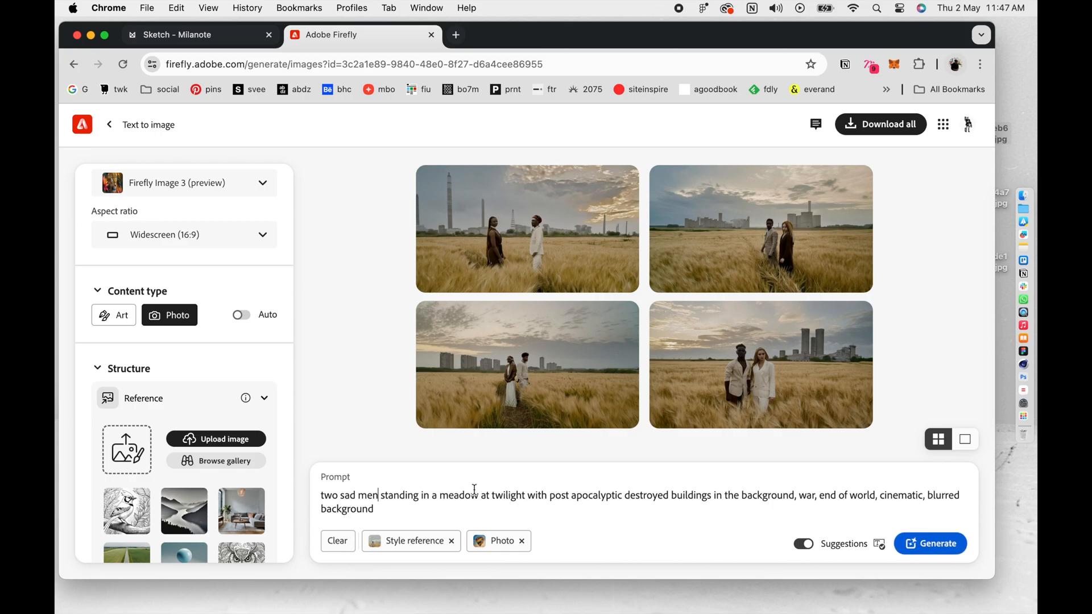
{"action": "left_click", "coordinate": [672, 496]}
{"action": "type", "text": "smok"}
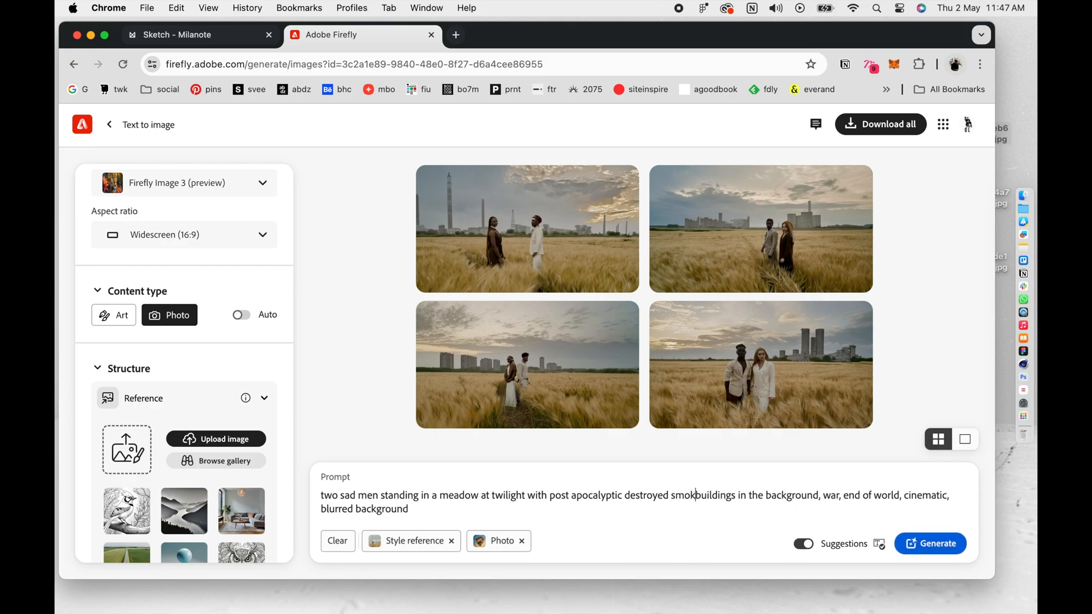
{"action": "type", "text": "ey"}
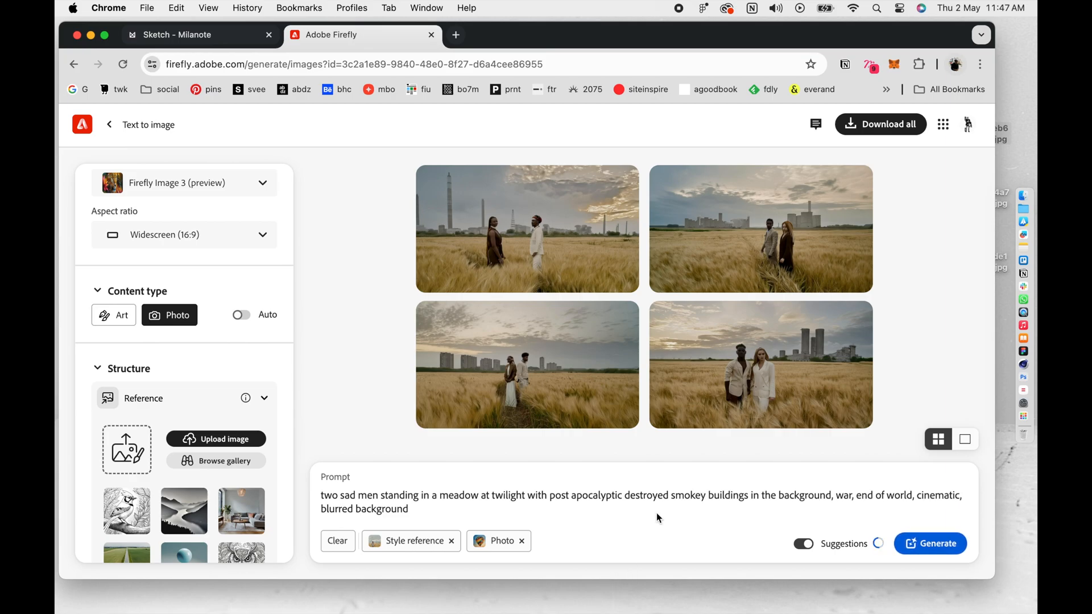
{"action": "left_click", "coordinate": [951, 551]}
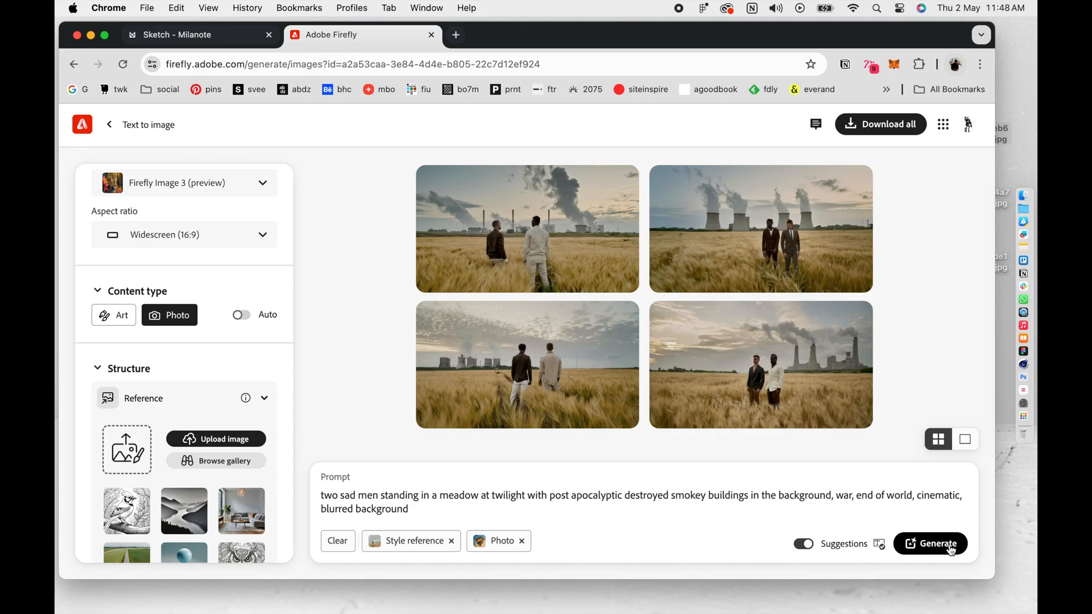
- Open the first generated image of the two men facing the smoking chimneys at full size and download it
{"action": "left_click", "coordinate": [433, 262]}
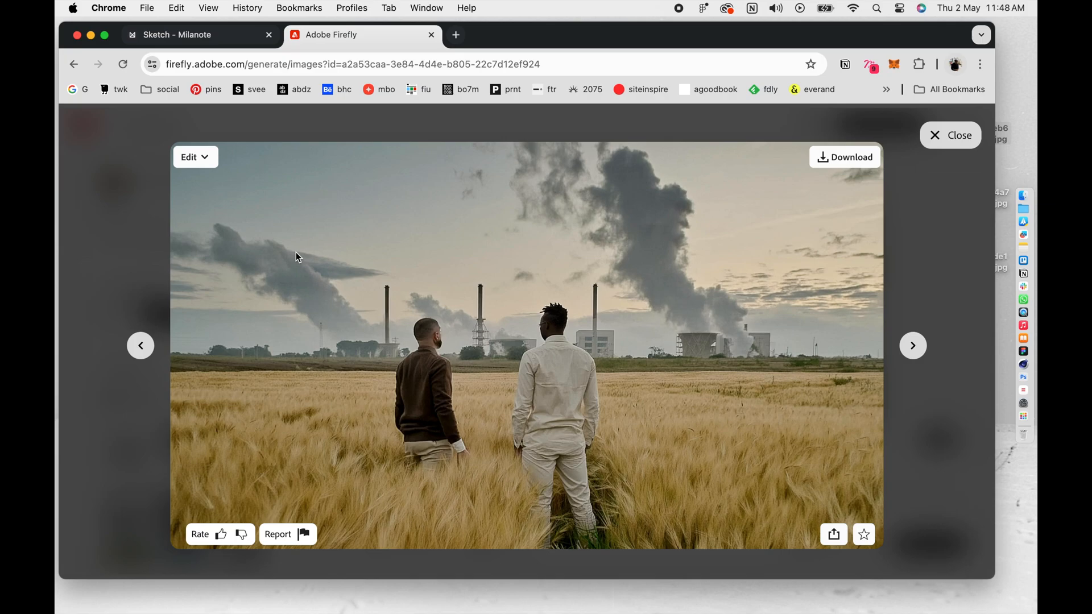
{"action": "left_click", "coordinate": [844, 160]}
{"action": "left_click", "coordinate": [633, 335]}
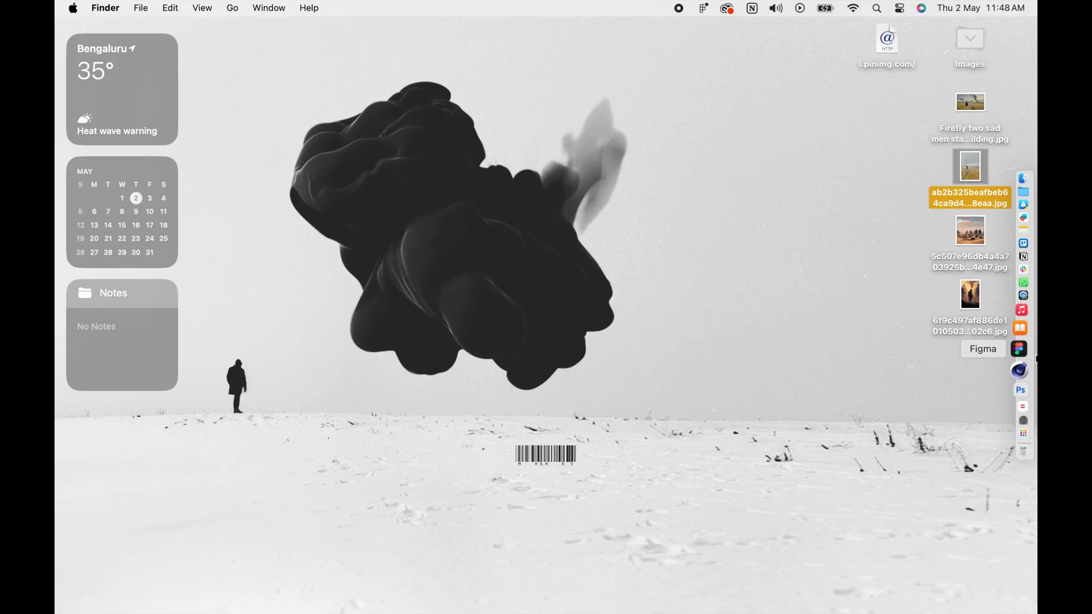
- Switch to Photoshop and create a new document from the UHDTV/4K 2160p film preset at 3840 x 2160 px
{"action": "left_click", "coordinate": [1017, 377]}
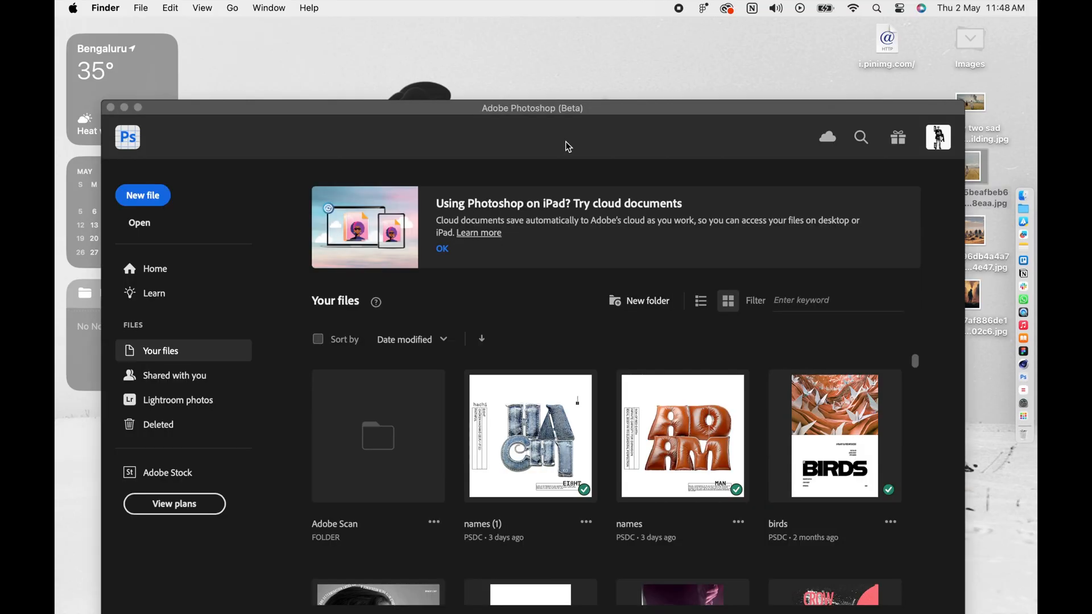
{"action": "left_click", "coordinate": [542, 109]}
{"action": "left_click_drag", "start_coordinate": [542, 109], "coordinate": [525, 32]}
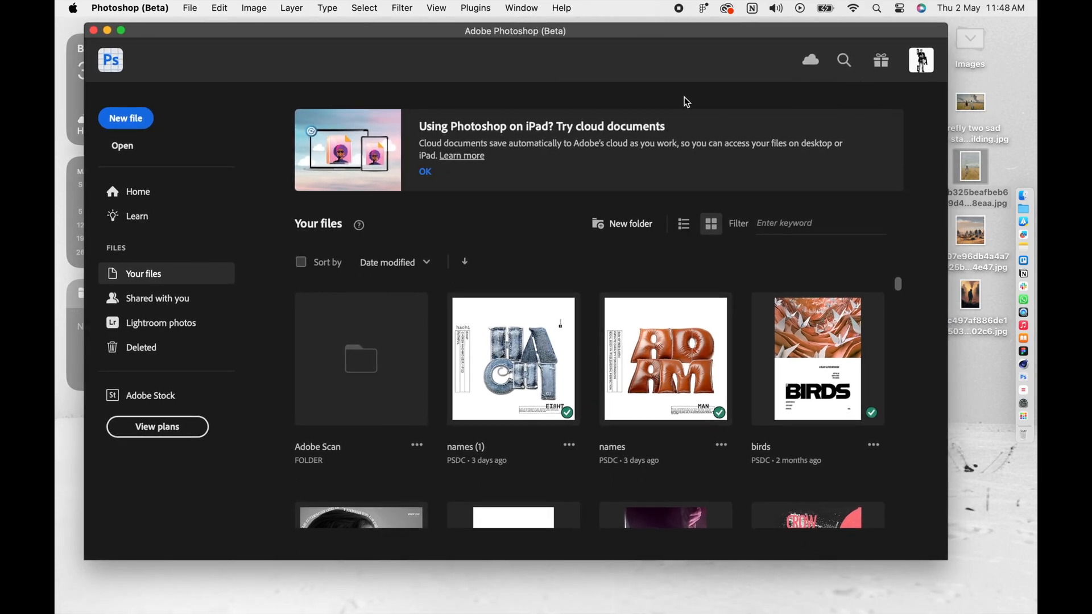
{"action": "left_click", "coordinate": [132, 119]}
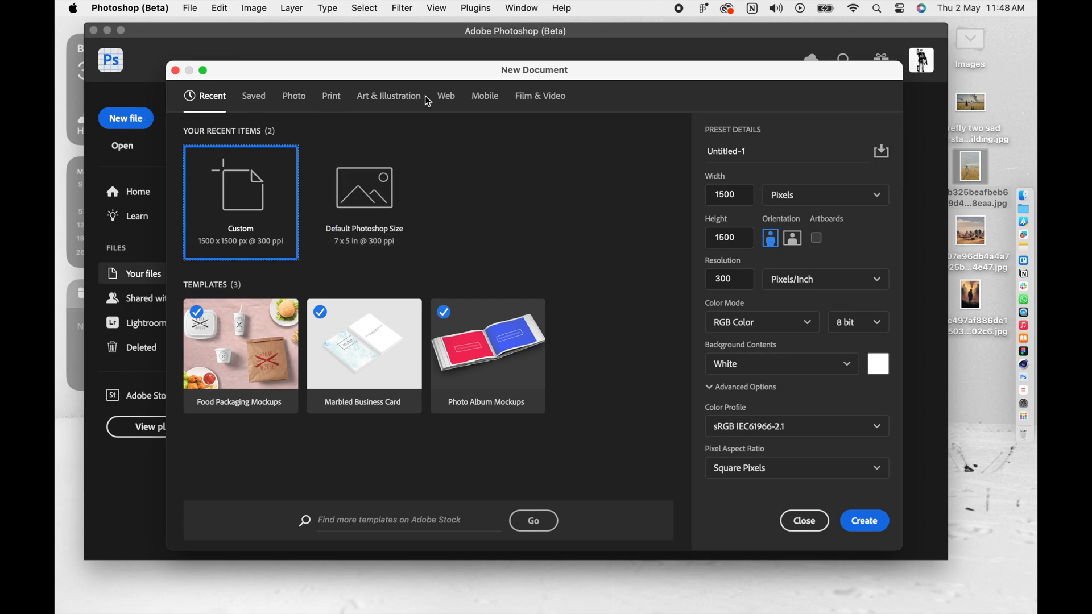
{"action": "left_click", "coordinate": [538, 105]}
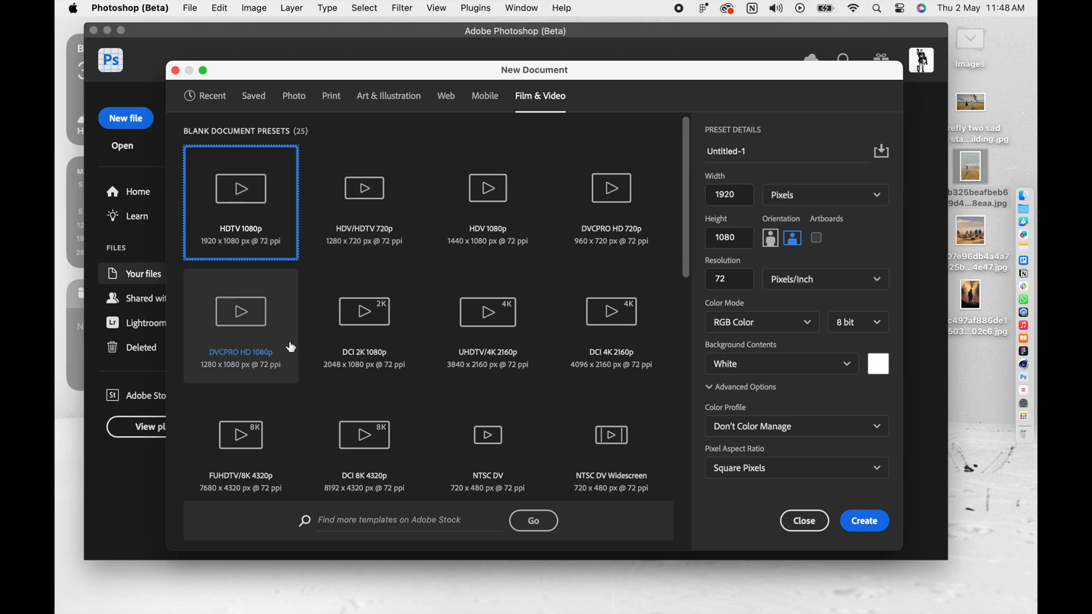
{"action": "left_click", "coordinate": [495, 331]}
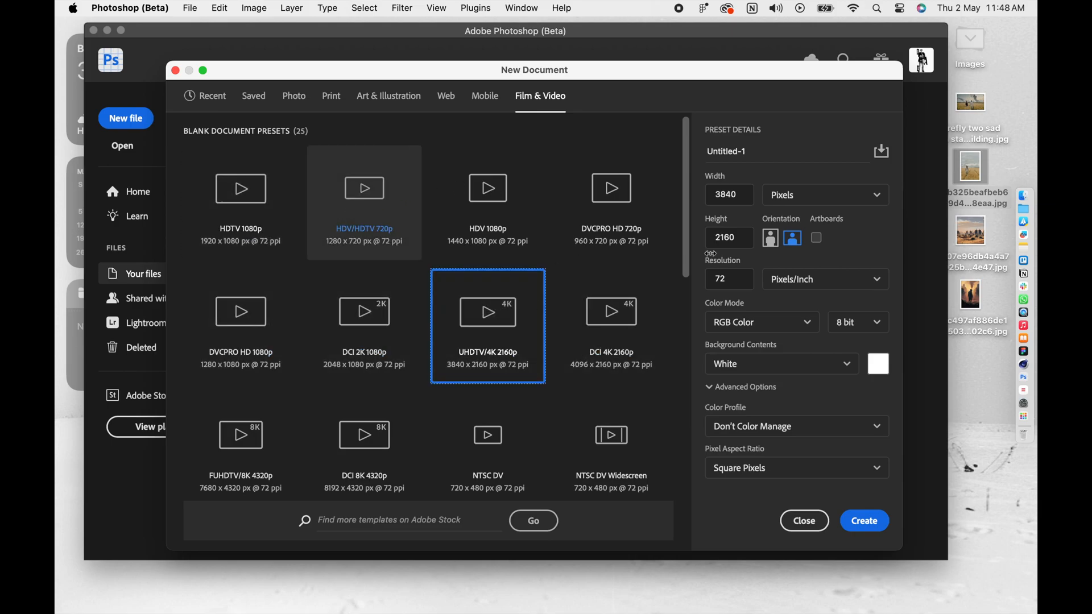
{"action": "left_click", "coordinate": [865, 522]}
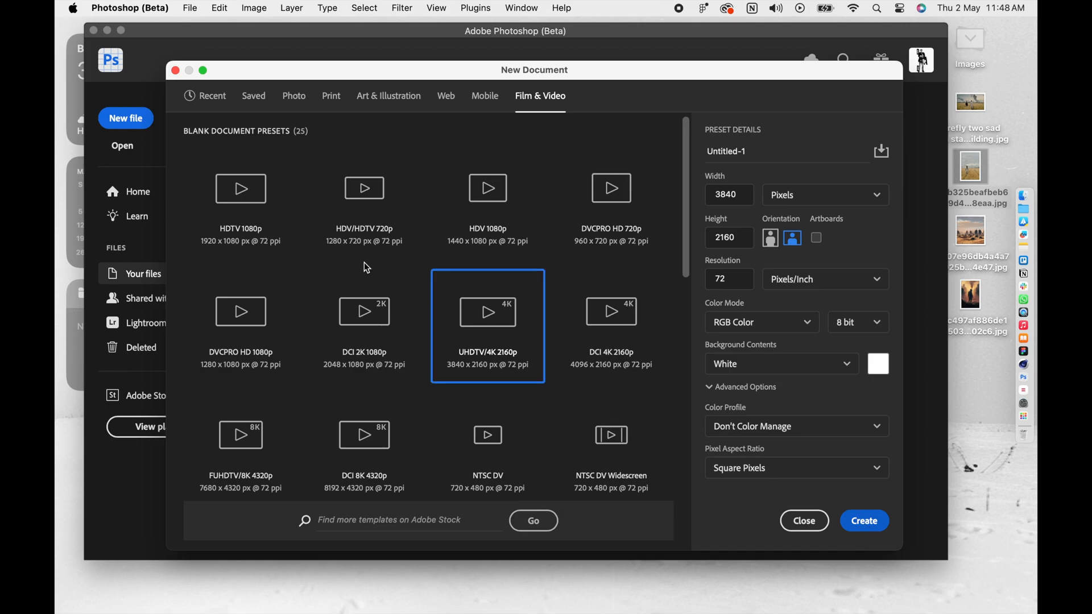
- Place the downloaded Firefly image of the two sad men from the Desktop as an embedded object on the canvas
{"action": "left_click", "coordinate": [183, 7]}
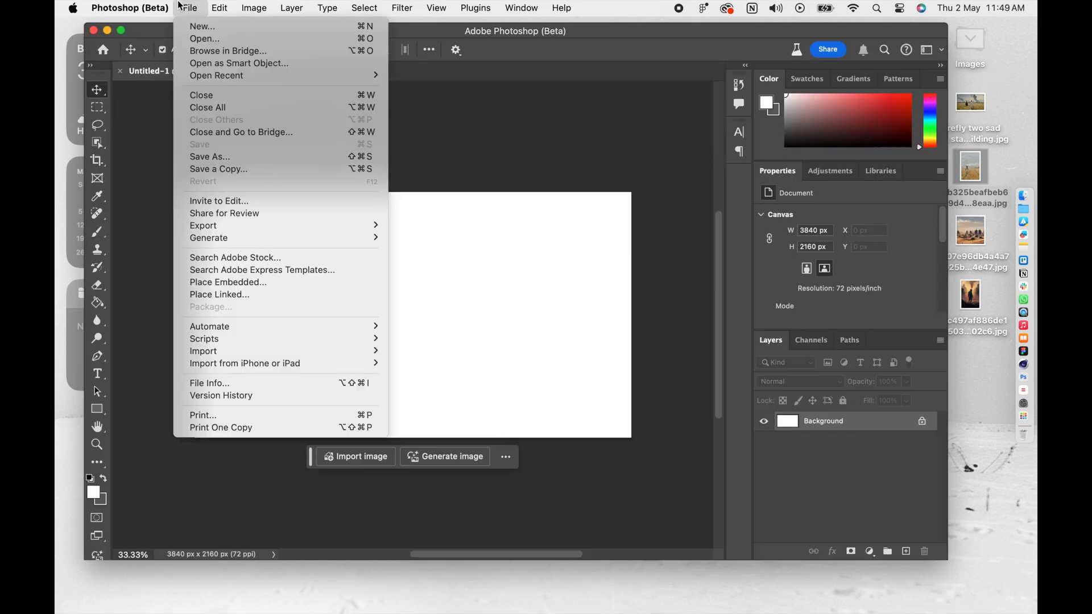
{"action": "left_click", "coordinate": [296, 282]}
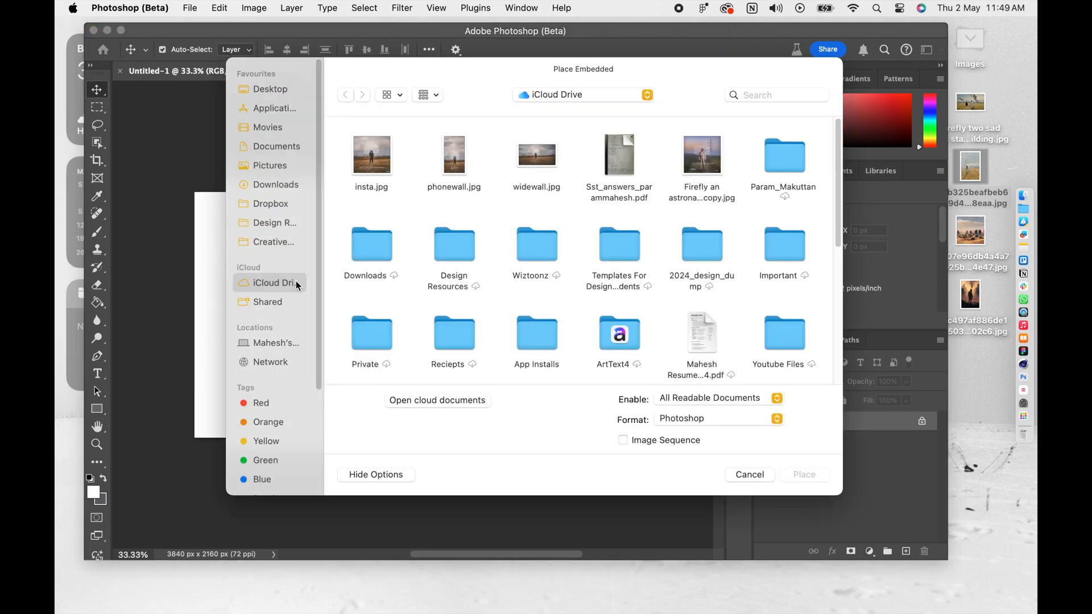
{"action": "left_click", "coordinate": [262, 90]}
{"action": "double_click", "coordinate": [593, 155]}
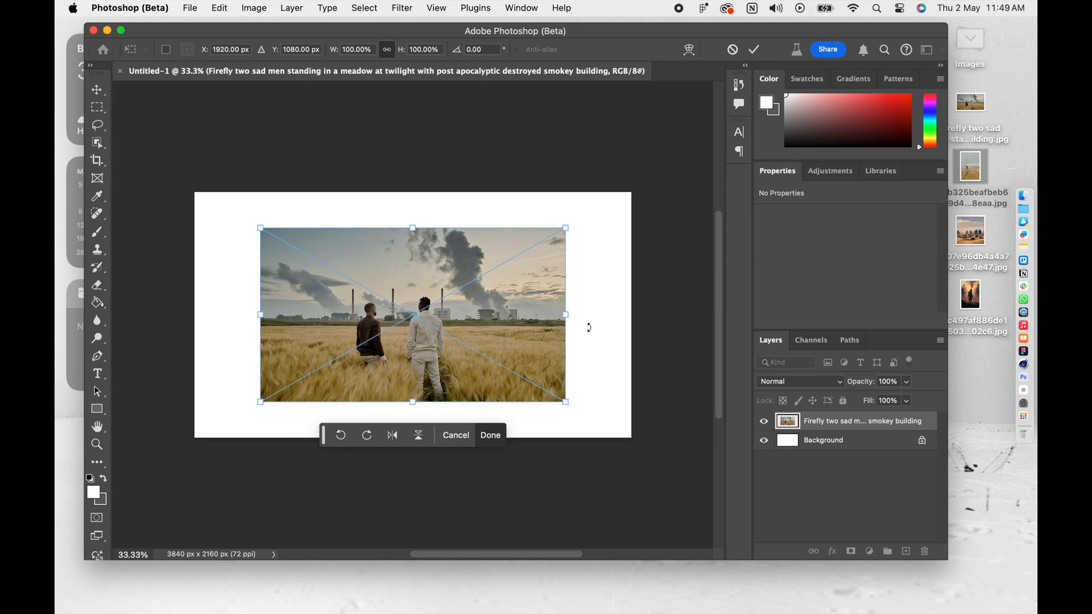
{"action": "key", "text": "Return"}
- Rename the placed photo's layer to "image"
{"action": "key", "text": "super+equal"}
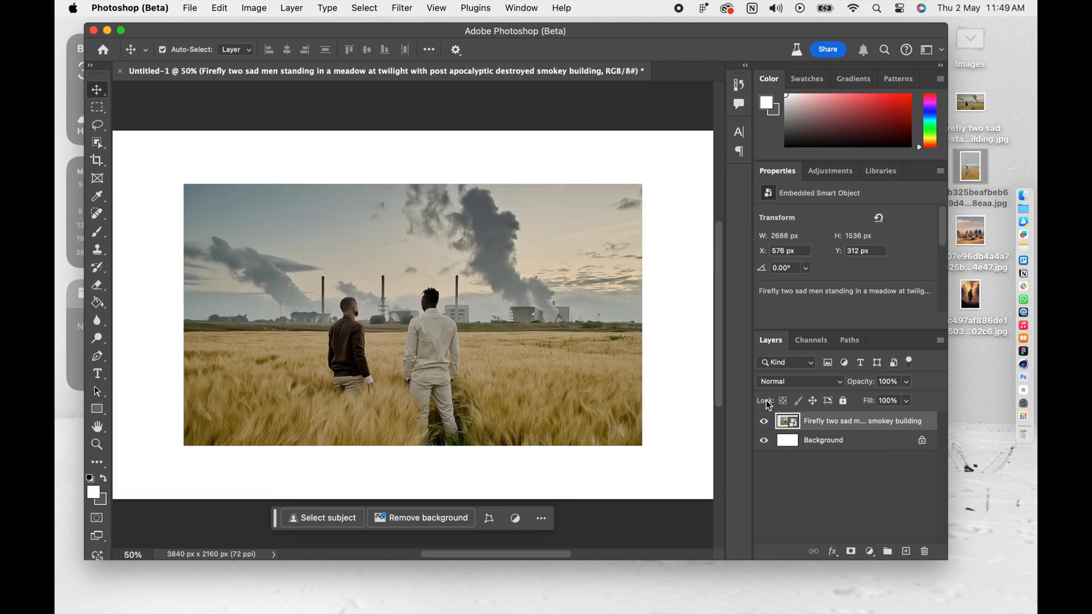
{"action": "double_click", "coordinate": [821, 424]}
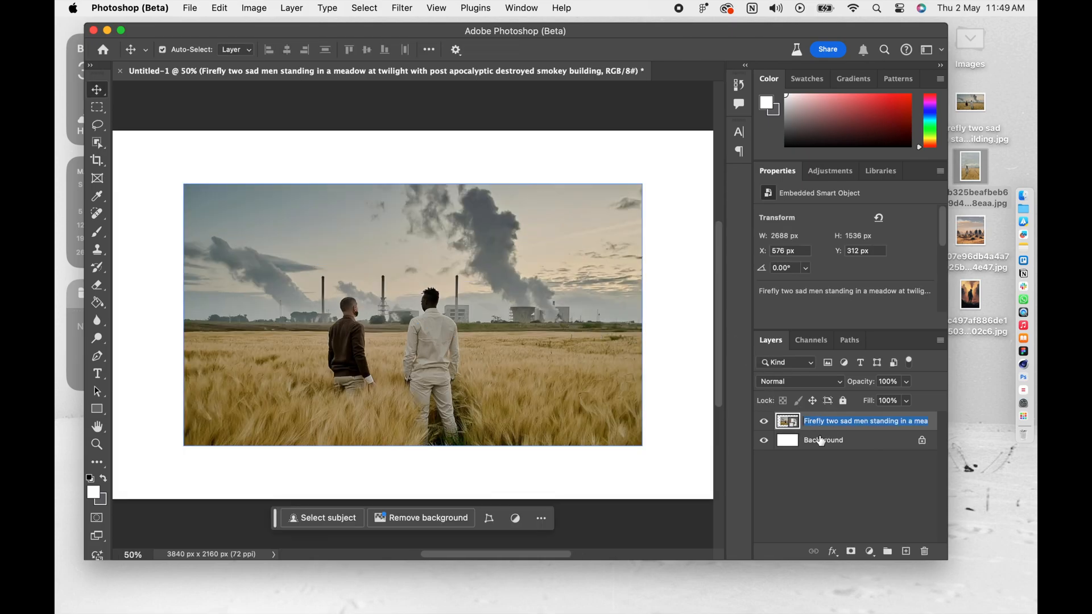
{"action": "type", "text": "image"}
{"action": "key", "text": "Return"}
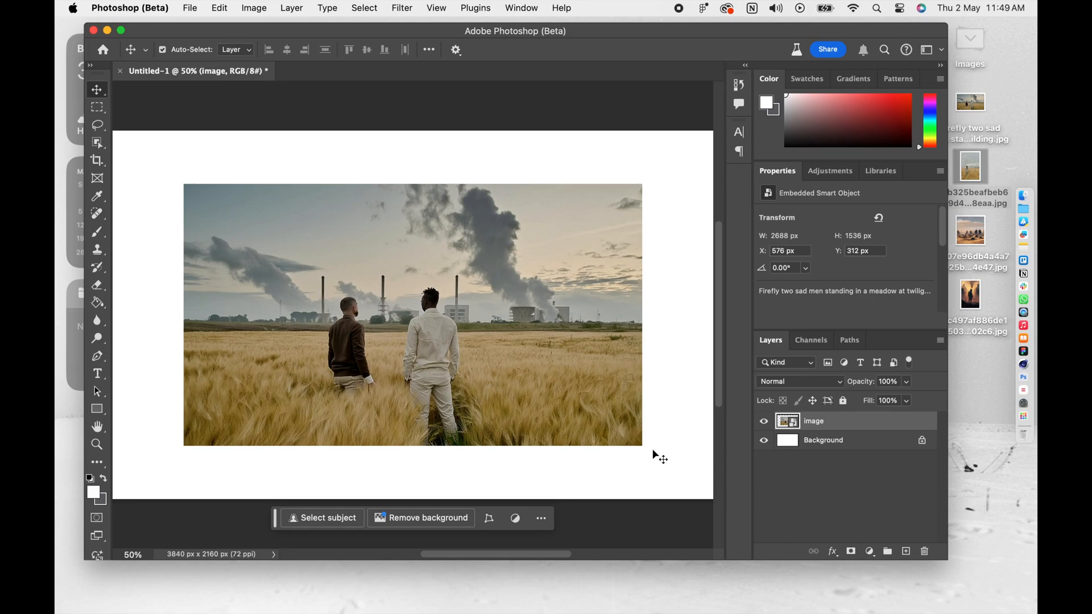
{"action": "key", "text": "super+t"}
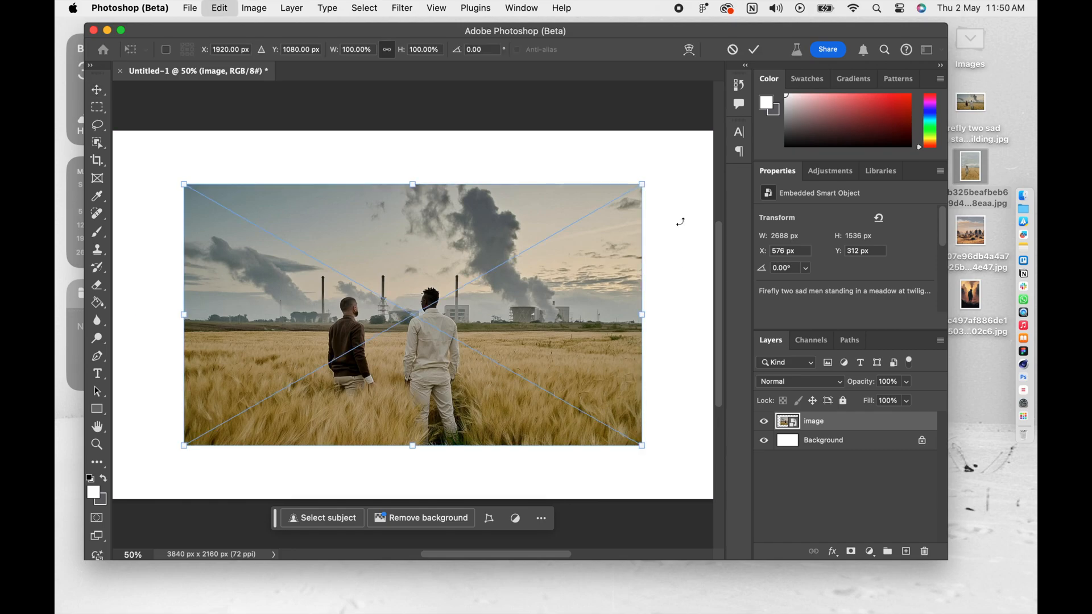
{"action": "left_click_drag", "start_coordinate": [650, 179], "coordinate": [698, 139]}
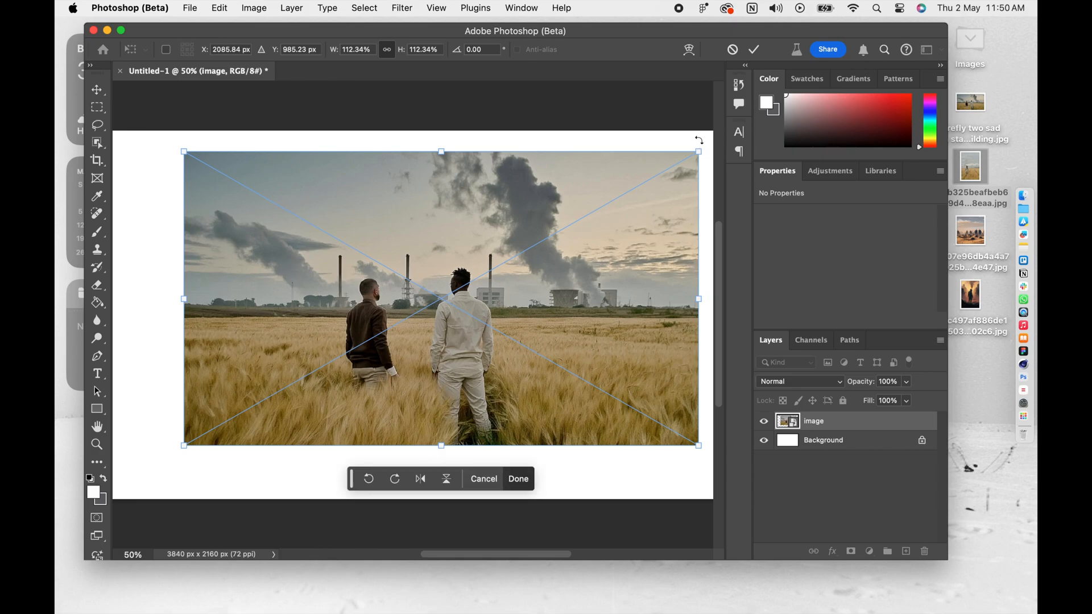
{"action": "key", "text": "super+z"}
{"action": "key", "text": "Return"}
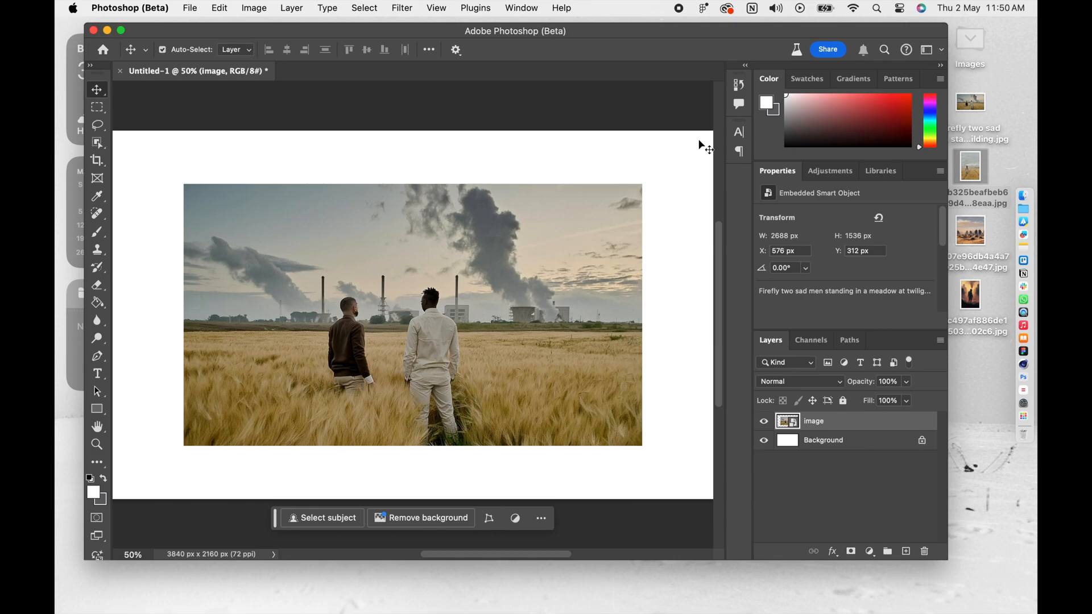
- Select the empty strip above the photo, overlapping its upper edge, and extend the sky with Generative Fill without a prompt
{"action": "left_click_drag", "start_coordinate": [206, 71], "coordinate": [230, 79]}
{"action": "left_click", "coordinate": [98, 107]}
{"action": "left_click_drag", "start_coordinate": [179, 118], "coordinate": [649, 211]}
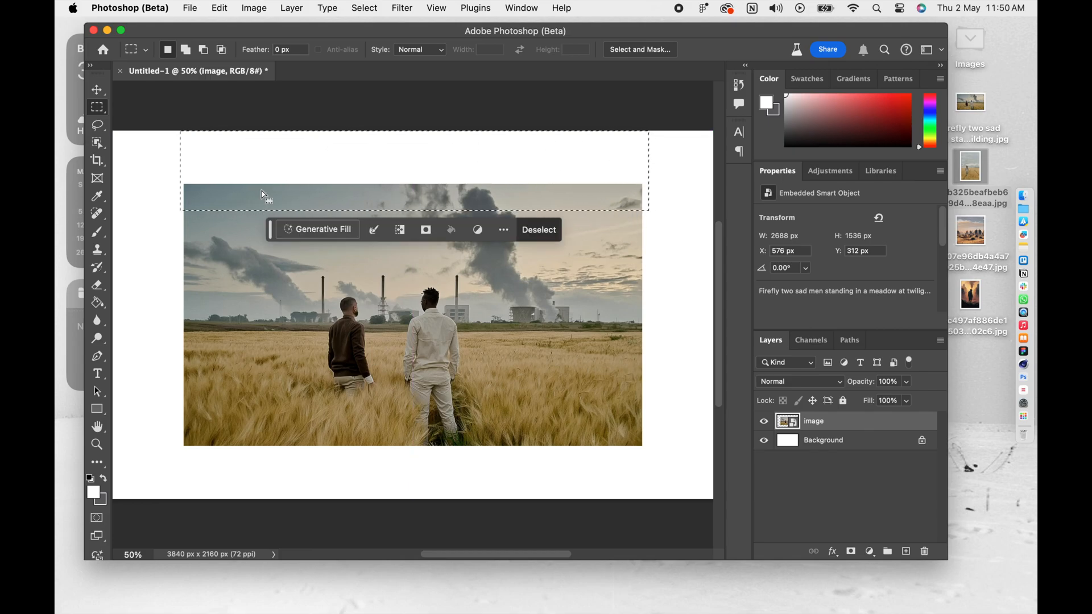
{"action": "left_click", "coordinate": [318, 231]}
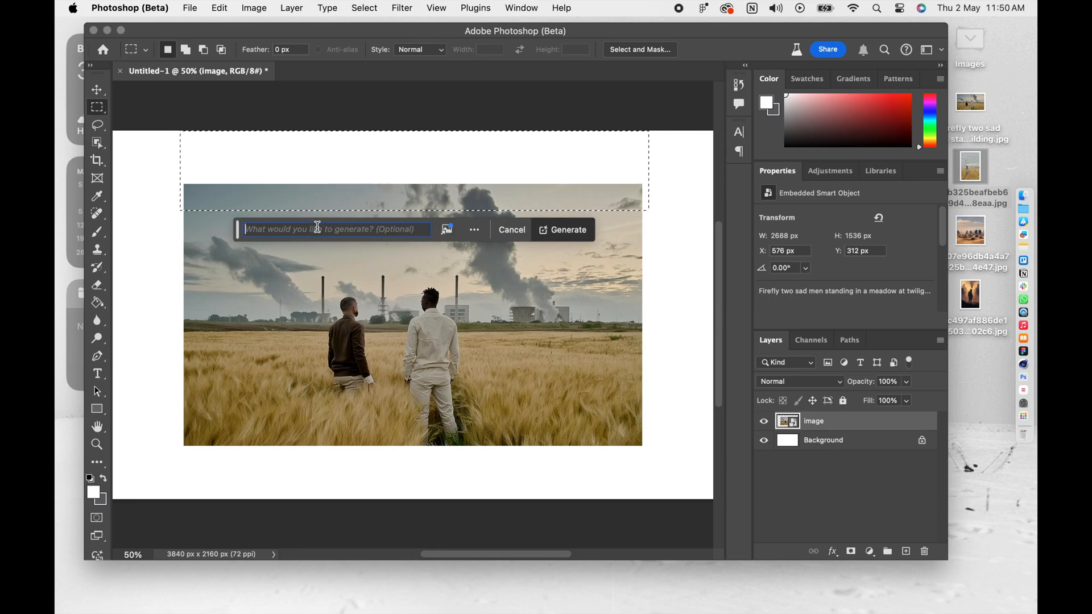
{"action": "left_click", "coordinate": [573, 231]}
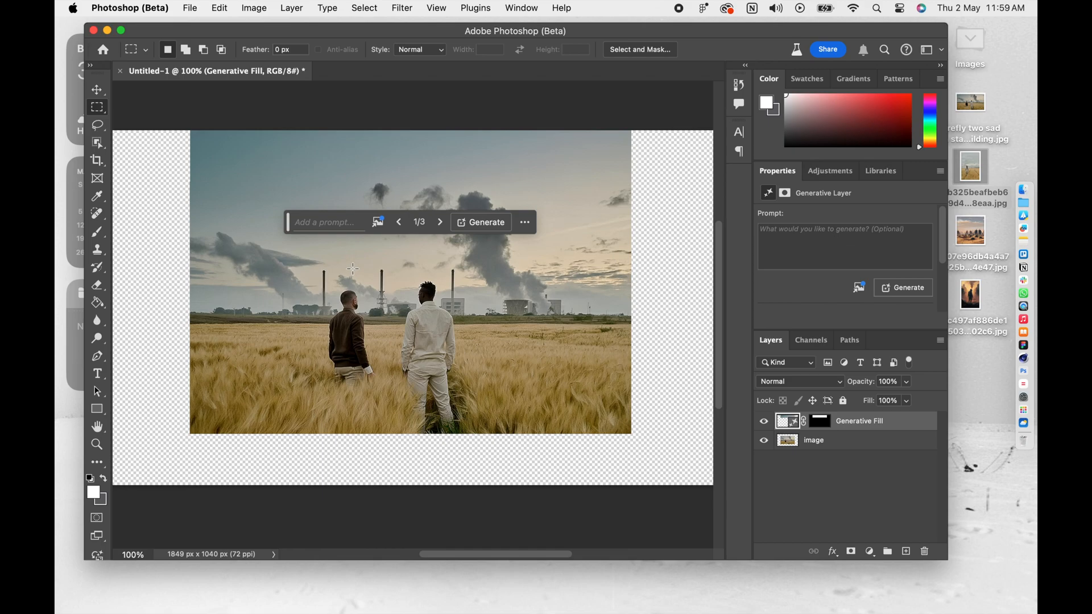
- Choose the third variation of the generated sky and move the floating controls clear of the sky
{"action": "left_click", "coordinate": [439, 223]}
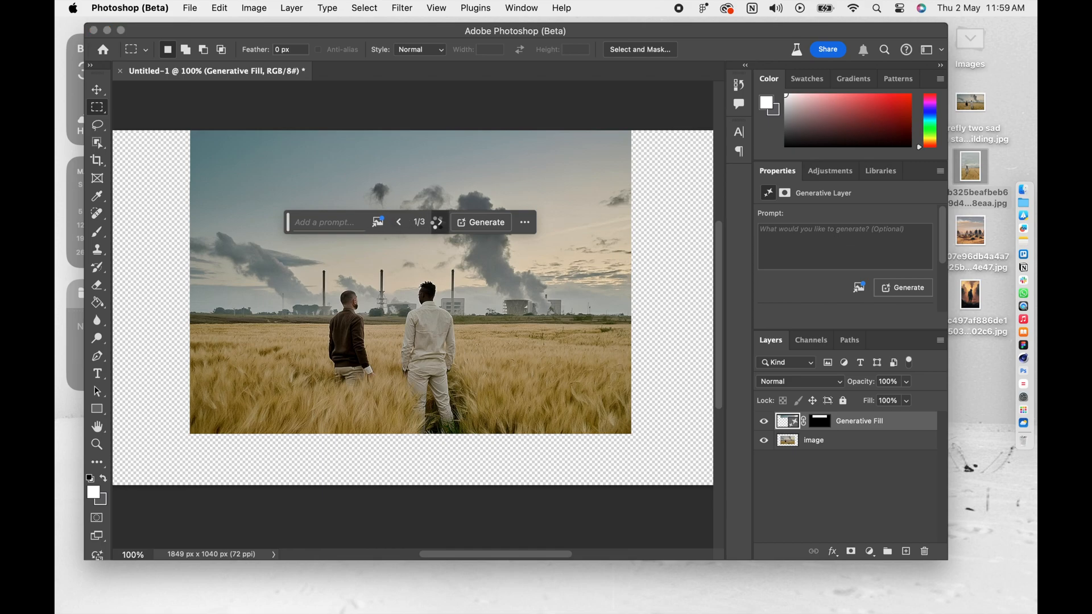
{"action": "left_click", "coordinate": [440, 226]}
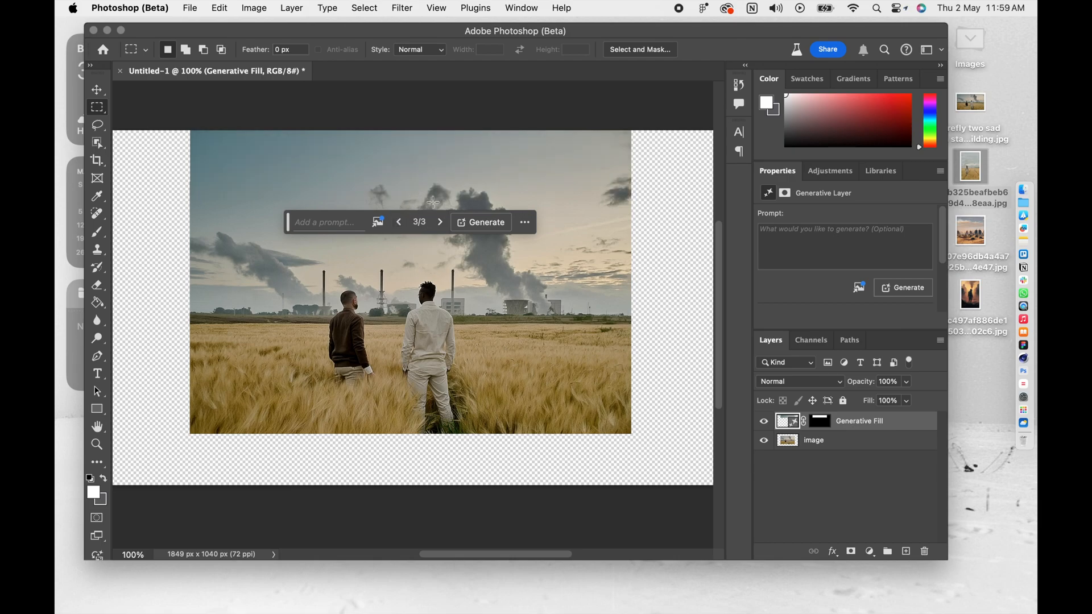
{"action": "left_click_drag", "start_coordinate": [289, 222], "coordinate": [439, 350]}
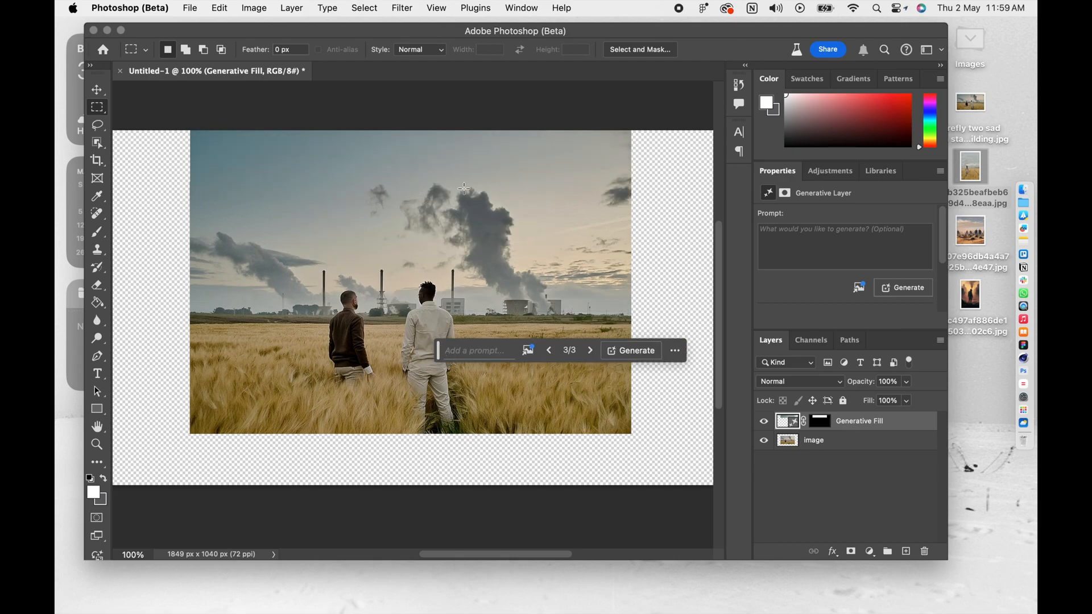
- Merge the Generative Fill layer with the image layer
{"action": "left_click", "coordinate": [848, 444]}
{"action": "left_click", "coordinate": [858, 421]}
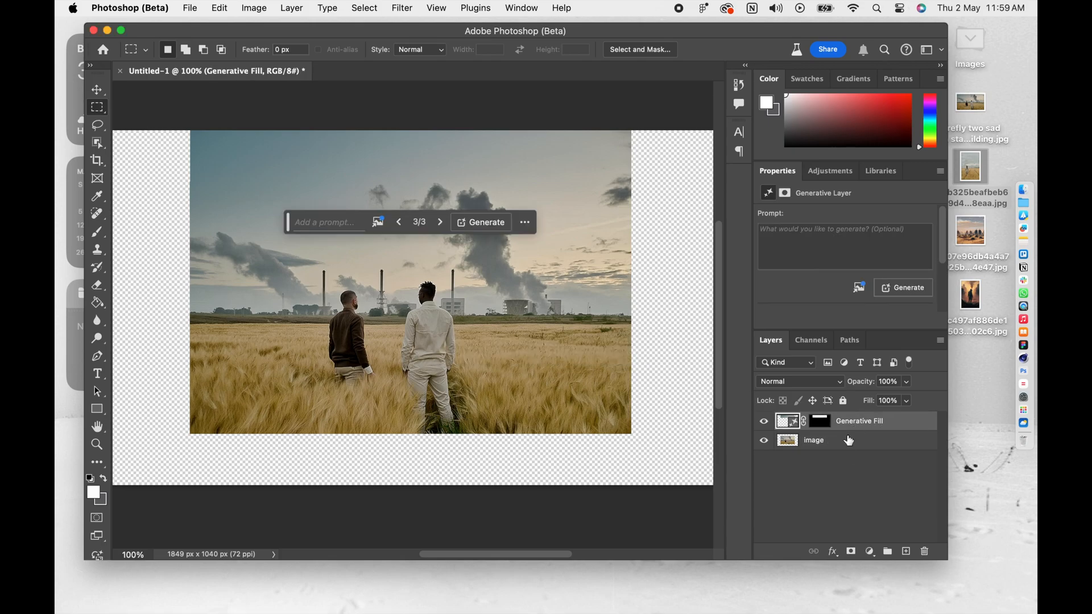
{"action": "left_click", "coordinate": [846, 443], "text": "shift"}
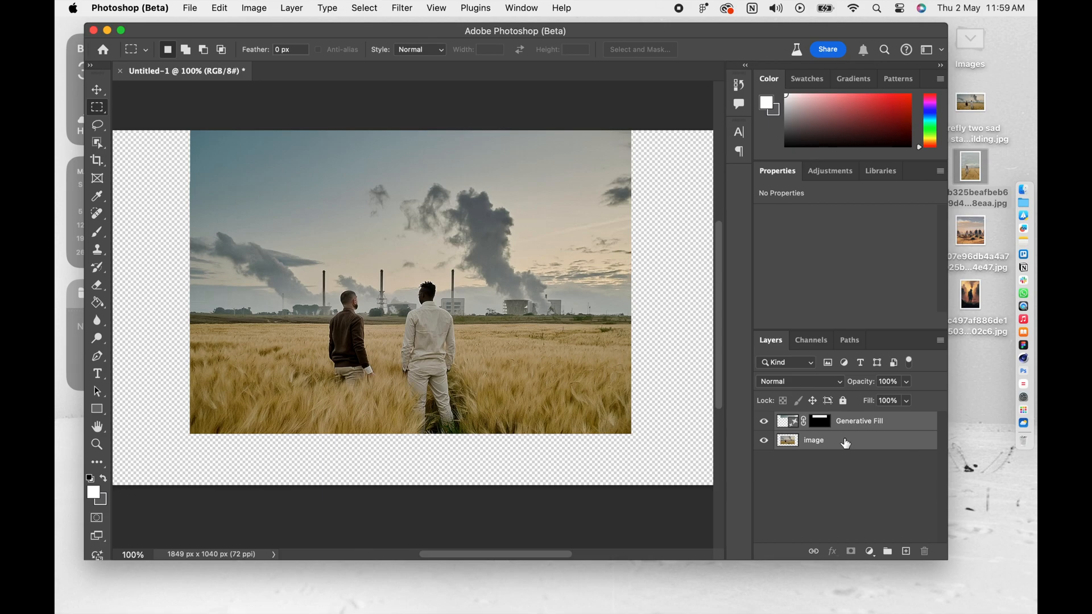
{"action": "key", "text": "super+e"}
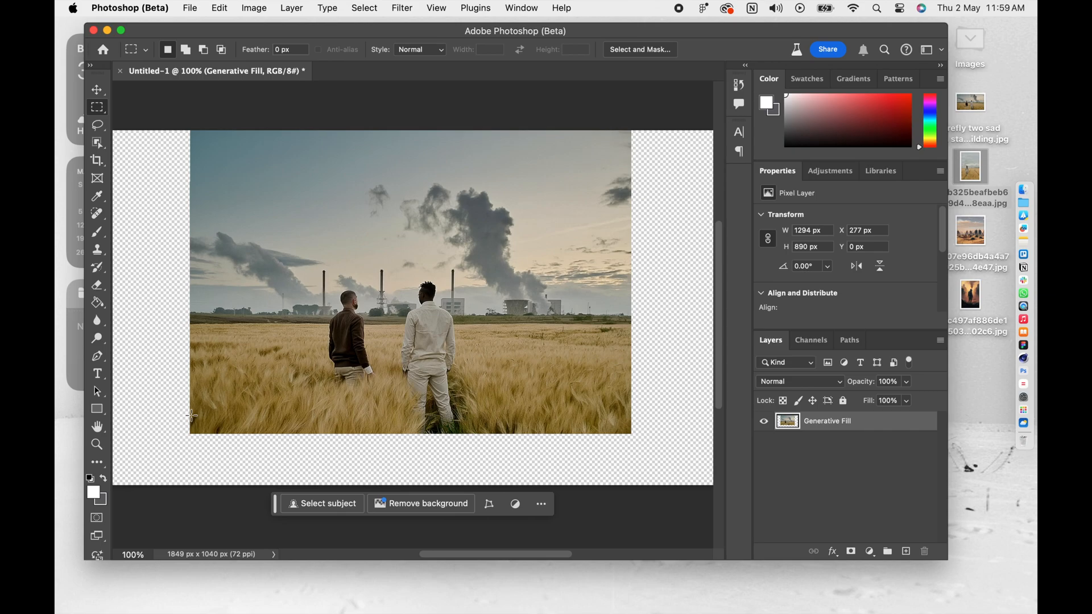
- Extend the wheat field below the photo using Generative Fill without a prompt on a 1293 x 210 px strip, choosing the third variation
{"action": "left_click_drag", "start_coordinate": [192, 415], "coordinate": [590, 485]}
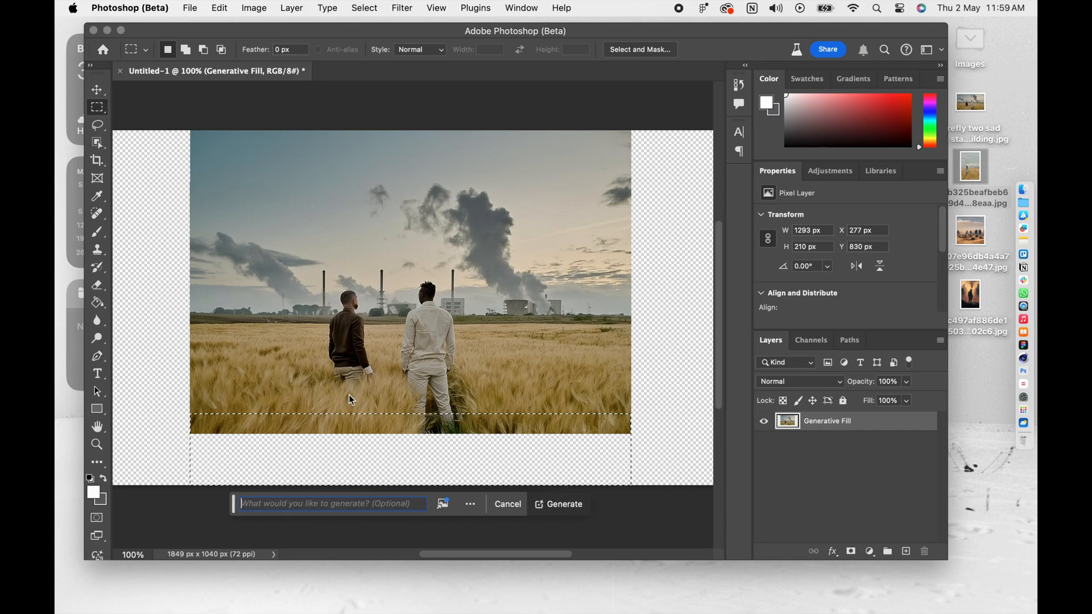
{"action": "left_click", "coordinate": [566, 507]}
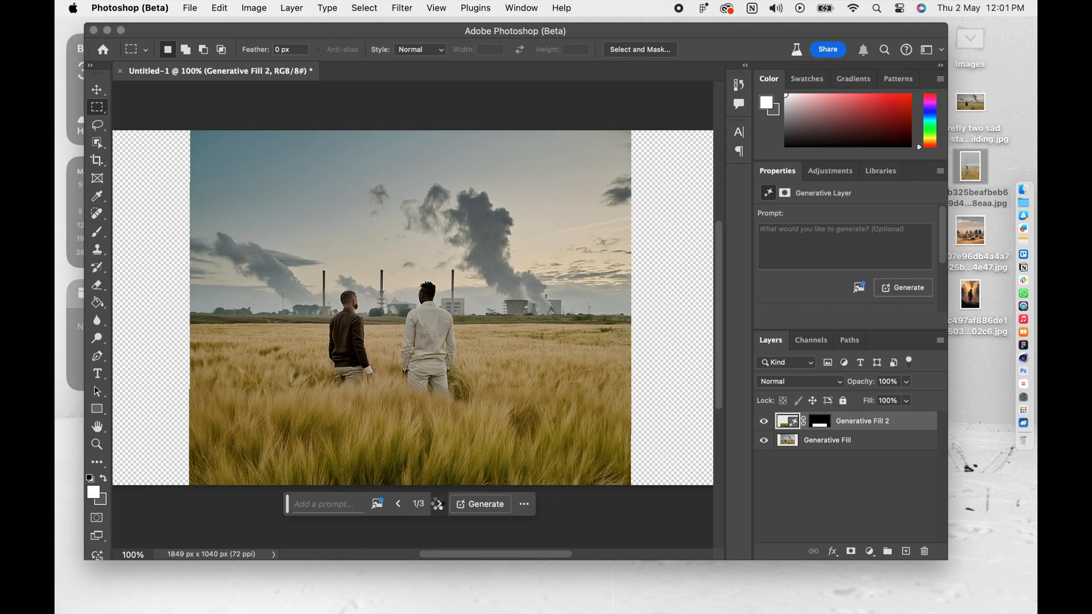
{"action": "left_click", "coordinate": [439, 506]}
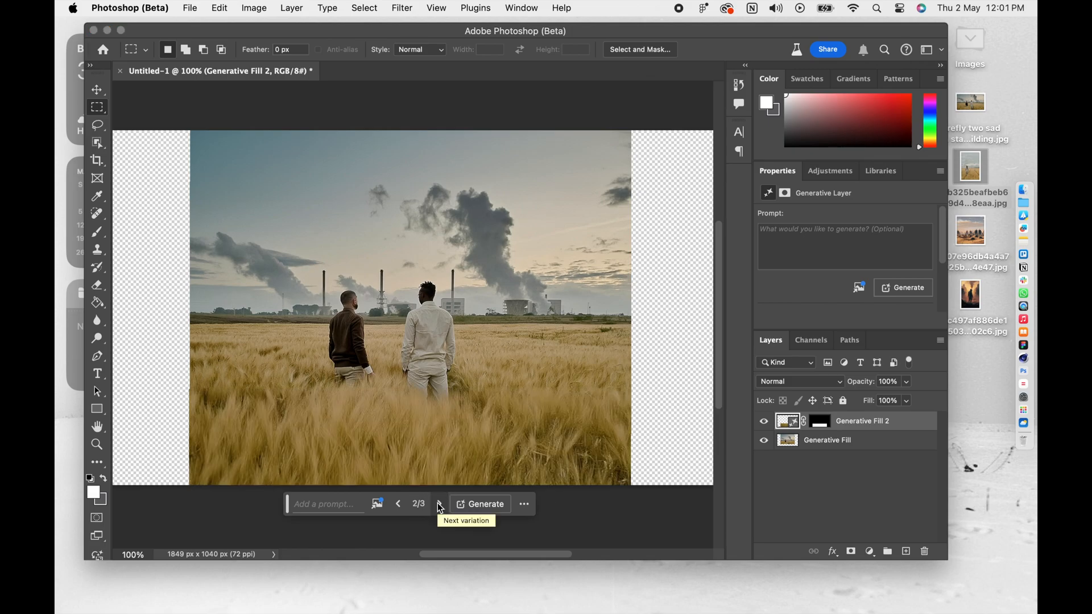
{"action": "left_click", "coordinate": [440, 507]}
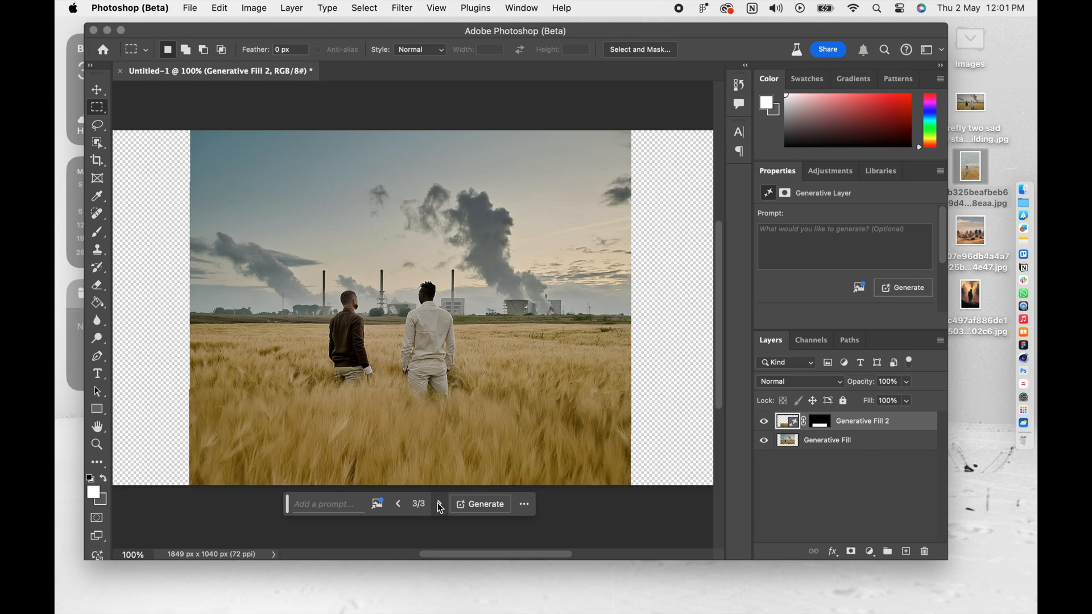
- Choose the second variation of the generated wheat field and compare the image with the Generative Fill 2 layer hidden and shown
{"action": "left_click", "coordinate": [400, 505]}
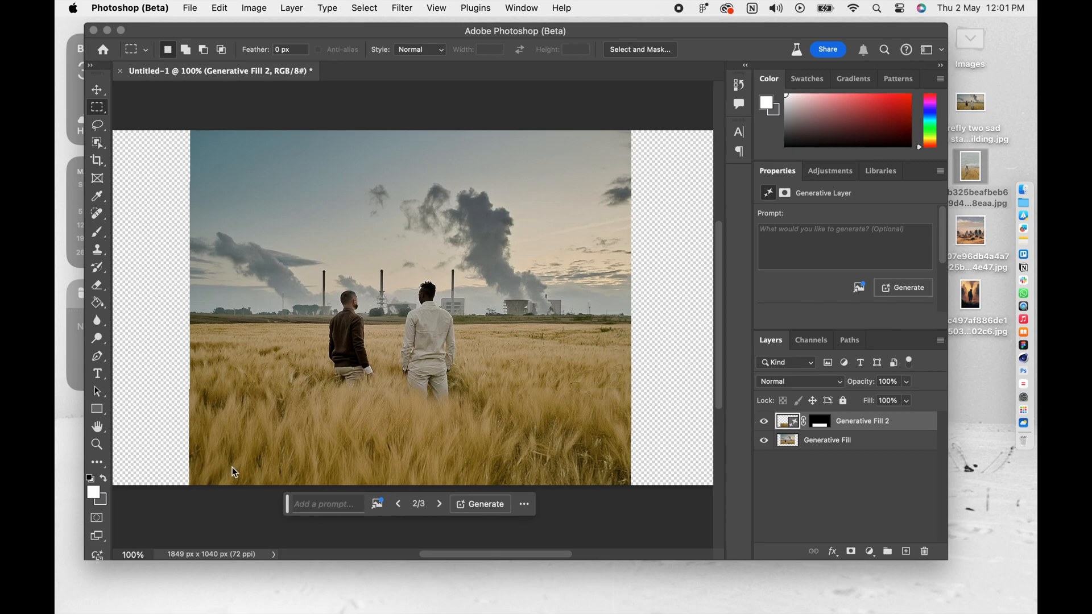
{"action": "left_click", "coordinate": [97, 91]}
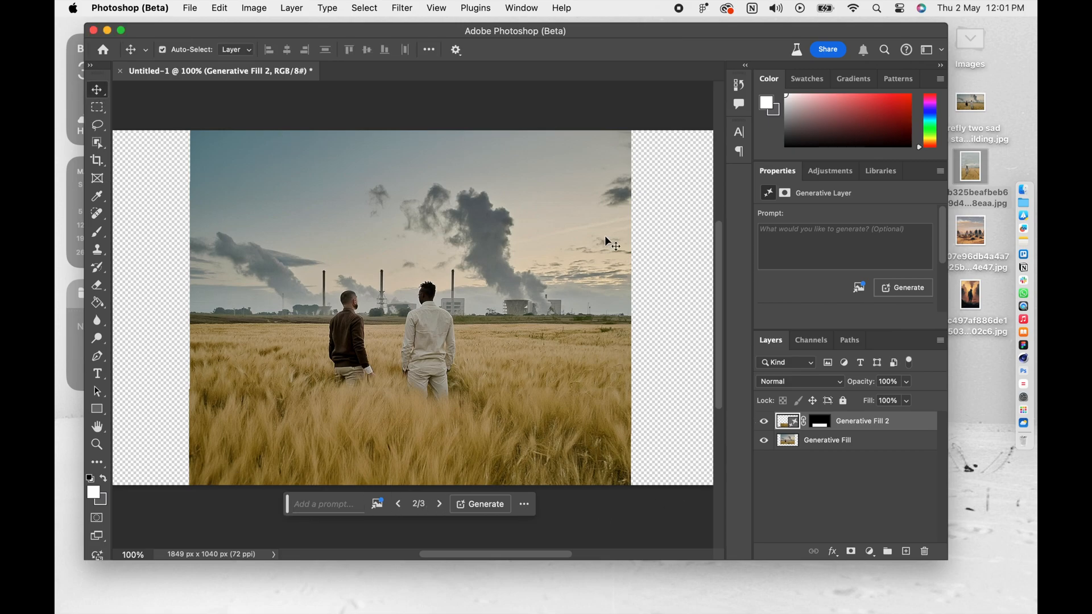
{"action": "left_click", "coordinate": [765, 425]}
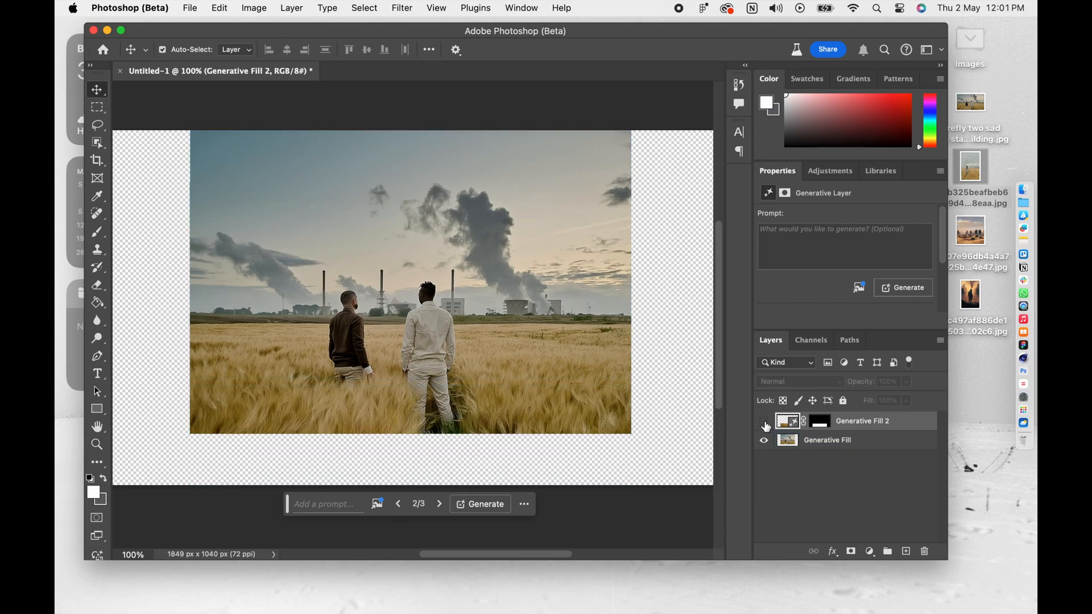
{"action": "left_click", "coordinate": [398, 429]}
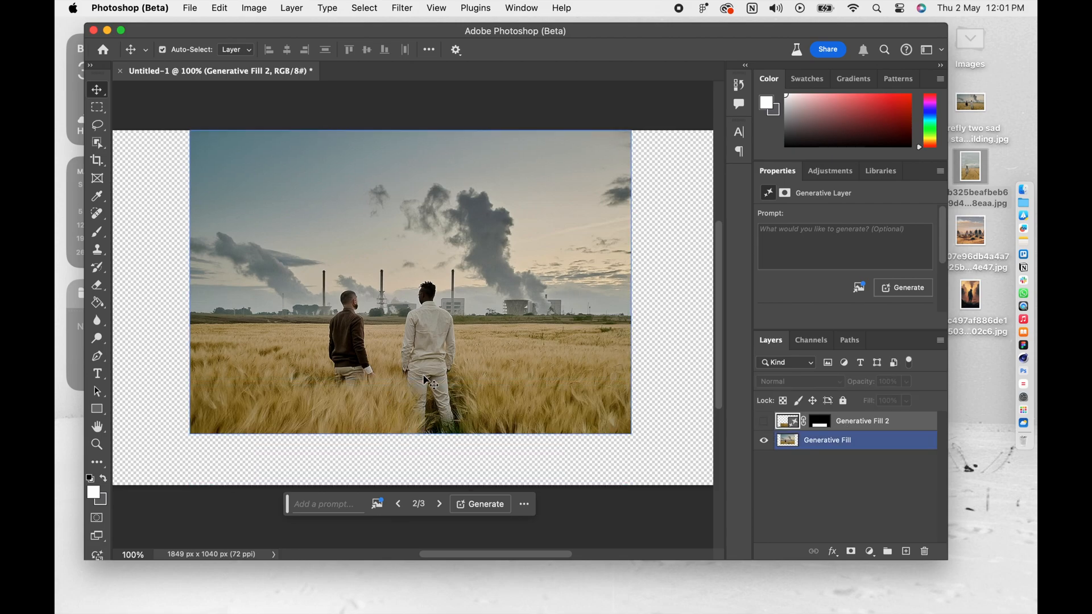
{"action": "left_click", "coordinate": [763, 421]}
{"action": "left_click", "coordinate": [762, 424]}
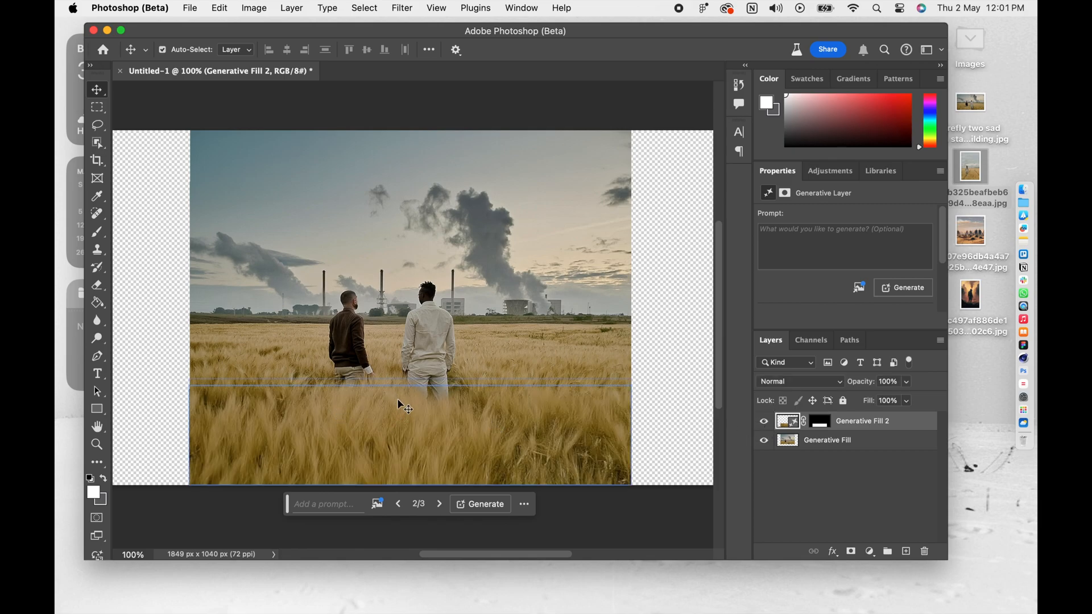
- Activate the Generative Fill 2 layer mask and prepare a much larger Brush over the legs of the man in the light shirt
{"action": "left_click", "coordinate": [820, 422]}
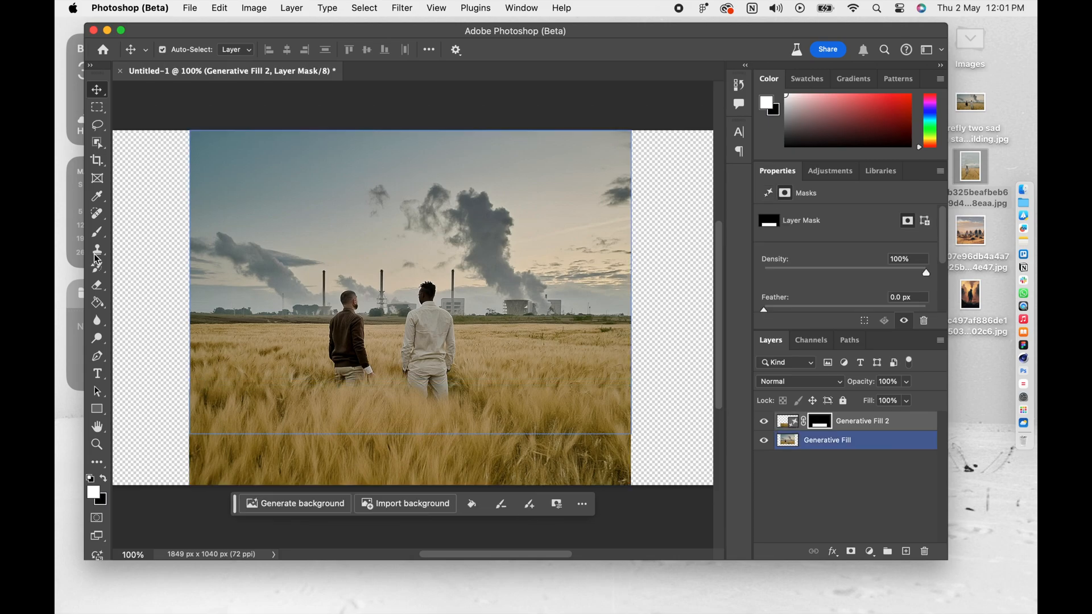
{"action": "key", "text": "b"}
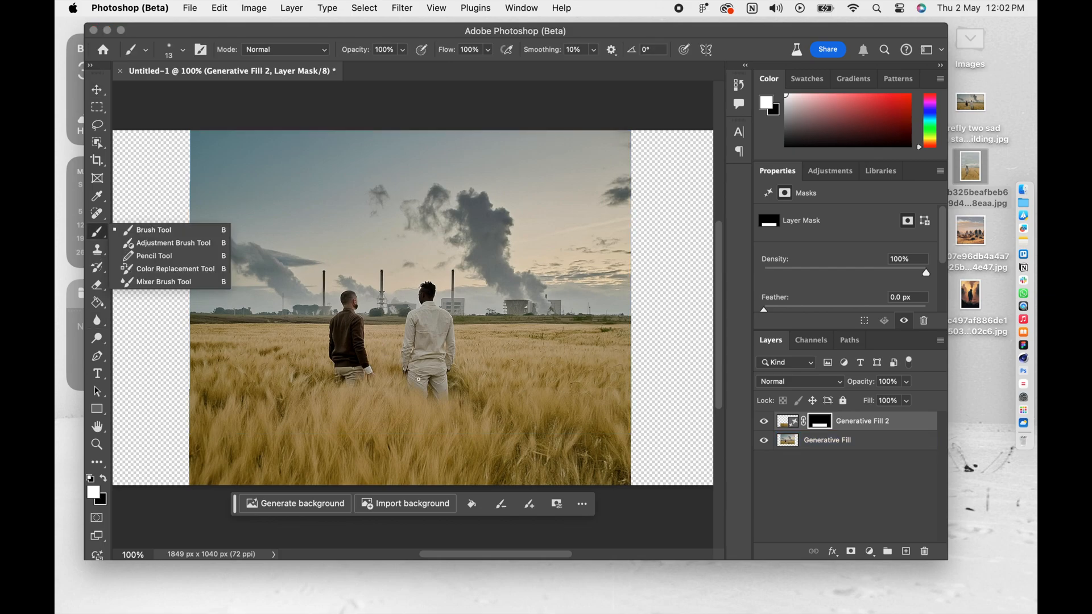
{"action": "left_click", "coordinate": [418, 380]}
{"action": "key", "text": "]"}
{"action": "key", "text": "]"}
{"action": "key", "text": "]"}
{"action": "key", "text": "]"}
{"action": "key", "text": "]"}
{"action": "key", "text": "]"}
{"action": "key", "text": "]"}
{"action": "key", "text": "]"}
{"action": "key", "text": "]"}
{"action": "key", "text": "]"}
{"action": "key", "text": "]"}
{"action": "key", "text": "]"}
{"action": "key", "text": "]"}
{"action": "key", "text": "]"}
{"action": "key", "text": "]"}
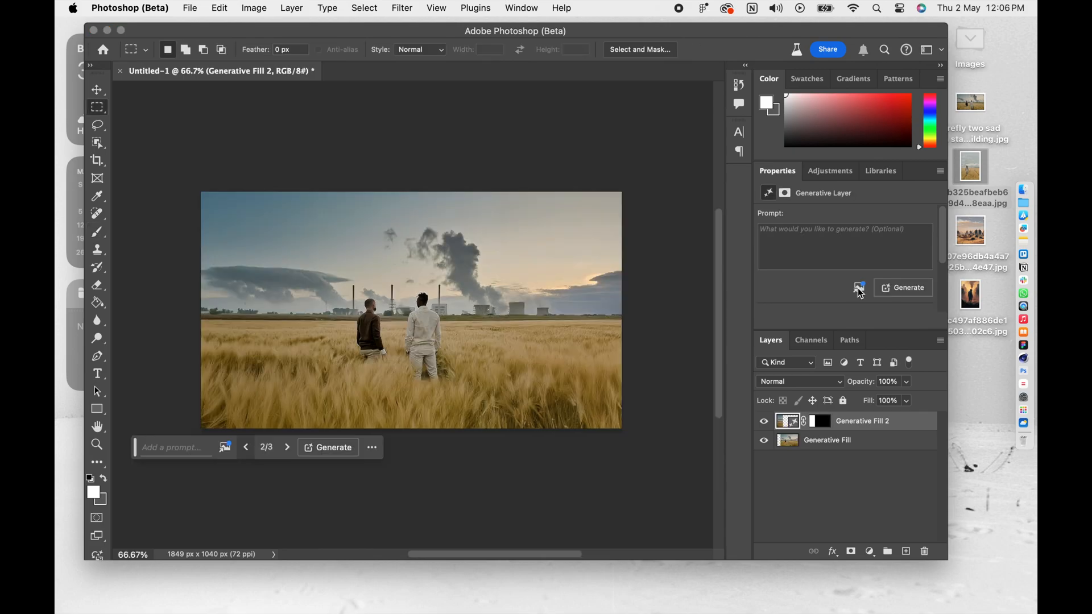
- Merge the Generative Fill 2 layer with the Generative Fill layer and display the image at 100%
{"action": "left_click", "coordinate": [828, 441], "text": "shift"}
{"action": "key", "text": "super+e"}
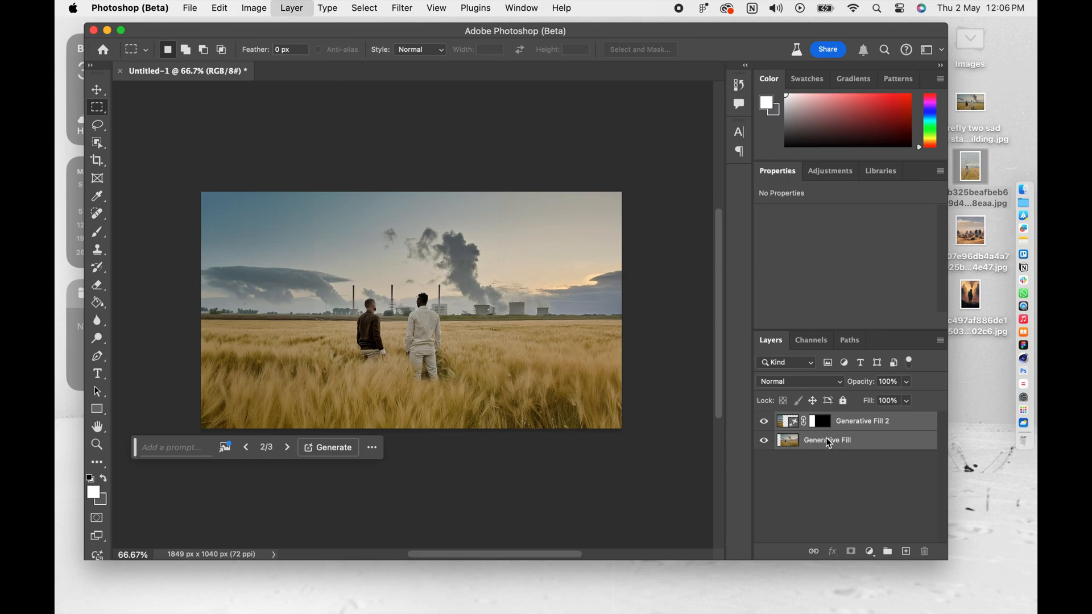
{"action": "key", "text": "super+1"}
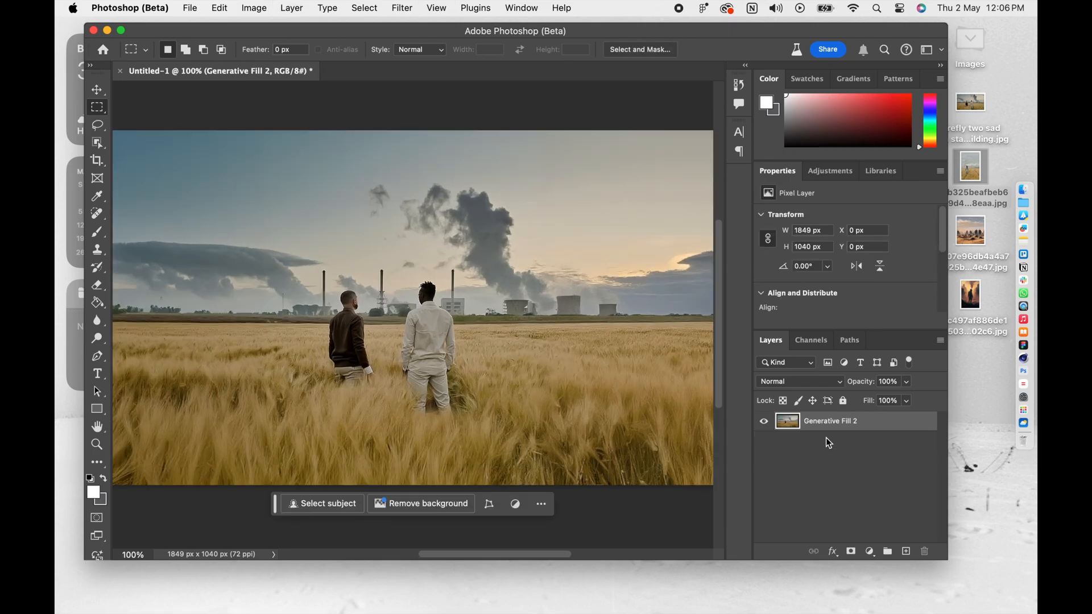
- Widen the application window so the whole image fits in the canvas area
{"action": "left_click", "coordinate": [948, 348]}
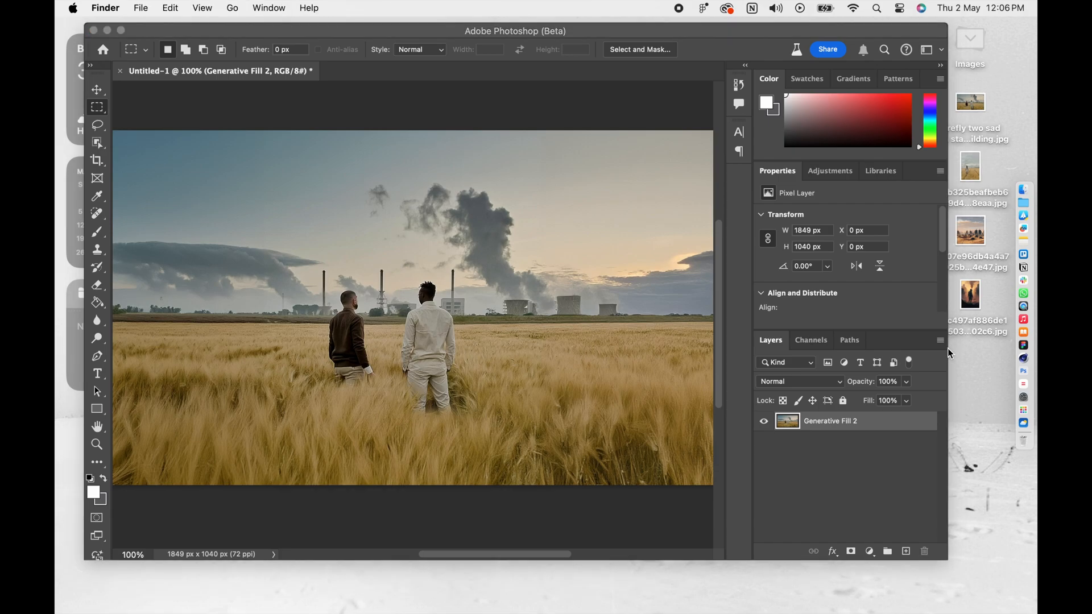
{"action": "left_click", "coordinate": [942, 28]}
{"action": "left_click_drag", "start_coordinate": [946, 33], "coordinate": [1011, 35]}
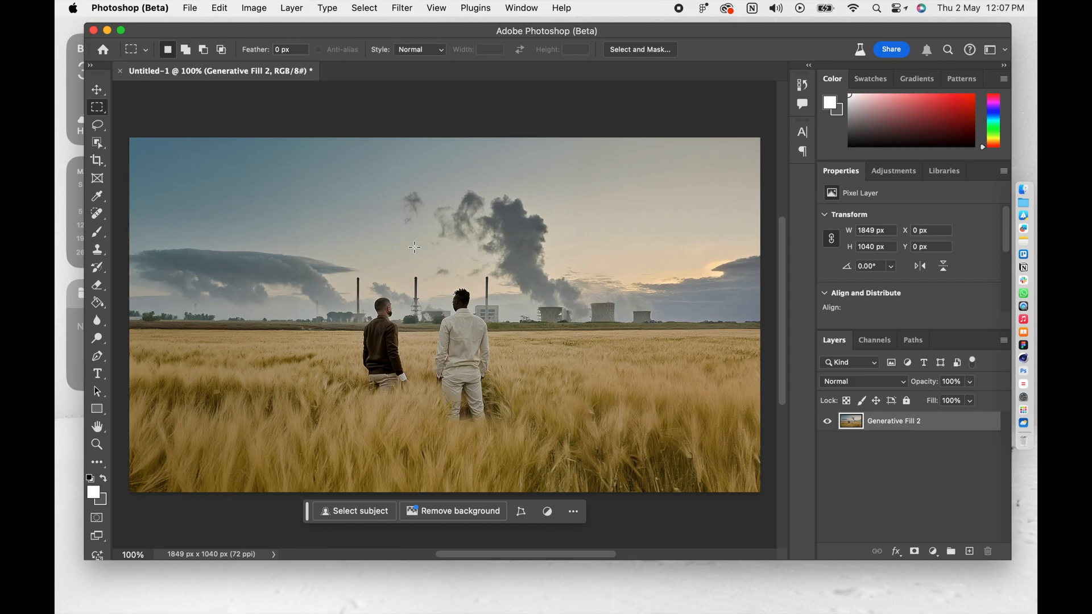
- Open Neural Filters for the merged layer and enable the Depth Blur filter
{"action": "left_click", "coordinate": [472, 7]}
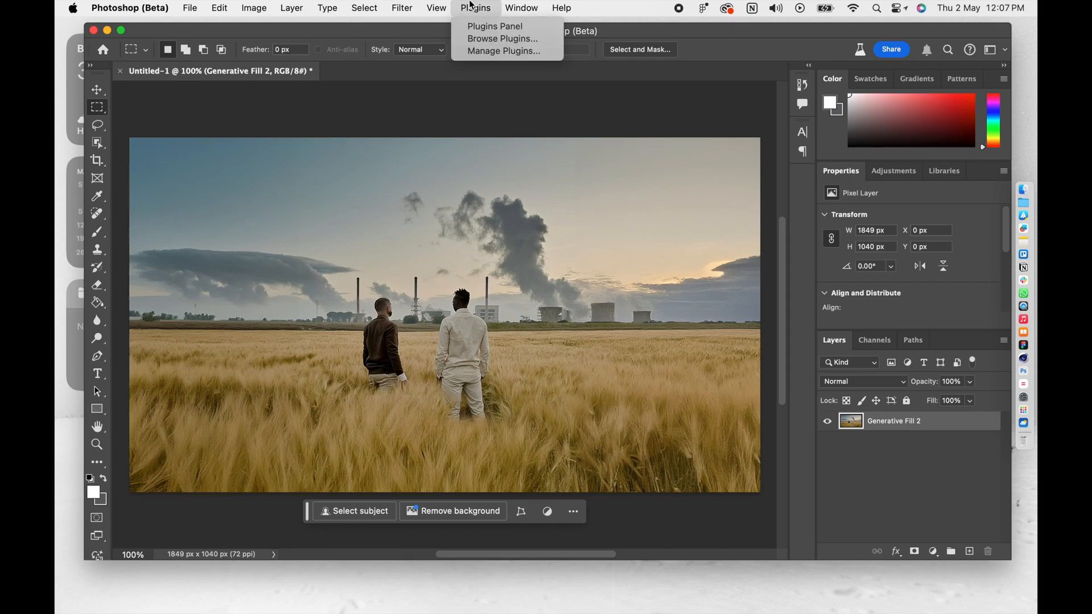
{"action": "mouse_move", "coordinate": [402, 8]}
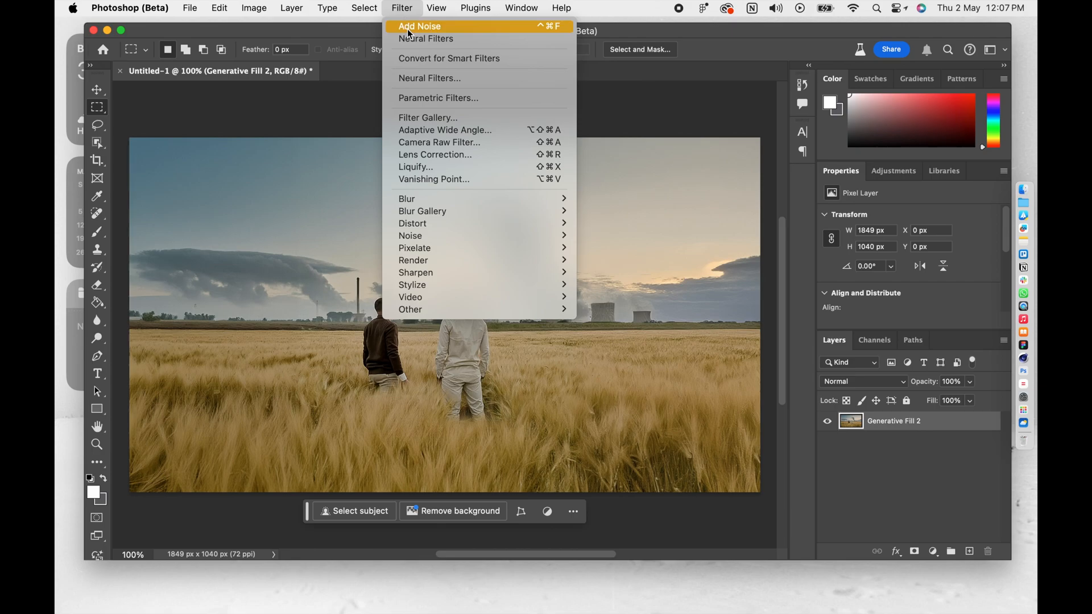
{"action": "left_click", "coordinate": [405, 78]}
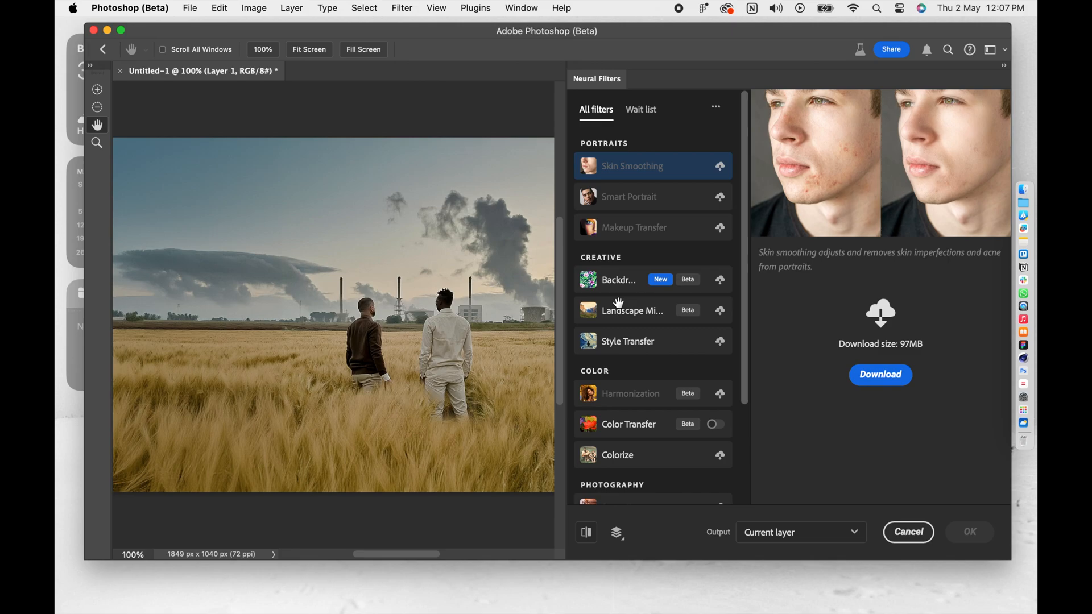
{"action": "scroll", "coordinate": [619, 304], "scroll_direction": "down", "scroll_amount": 5}
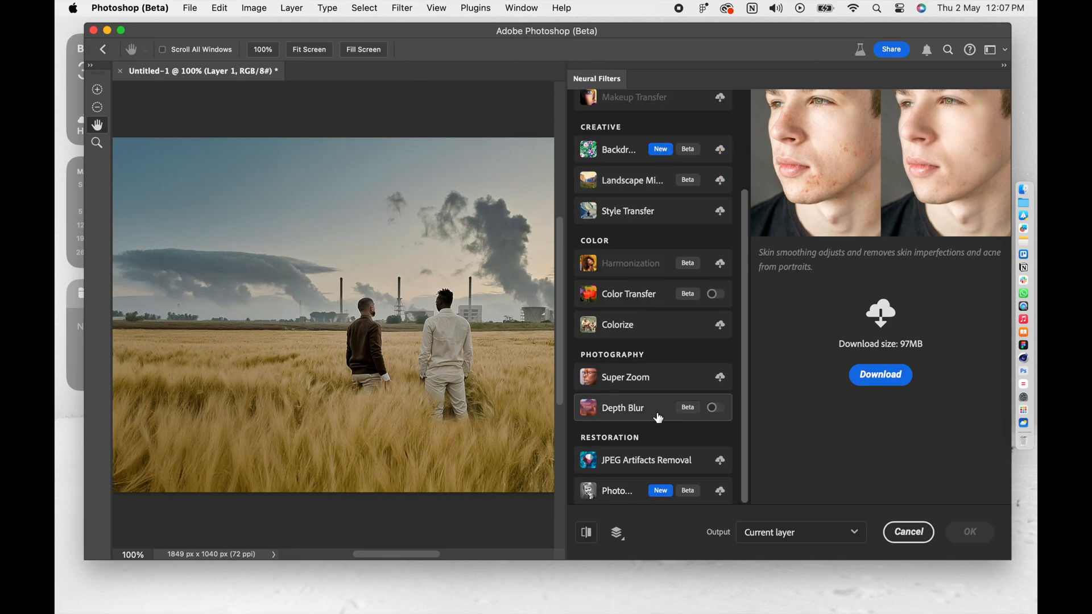
{"action": "left_click", "coordinate": [714, 409]}
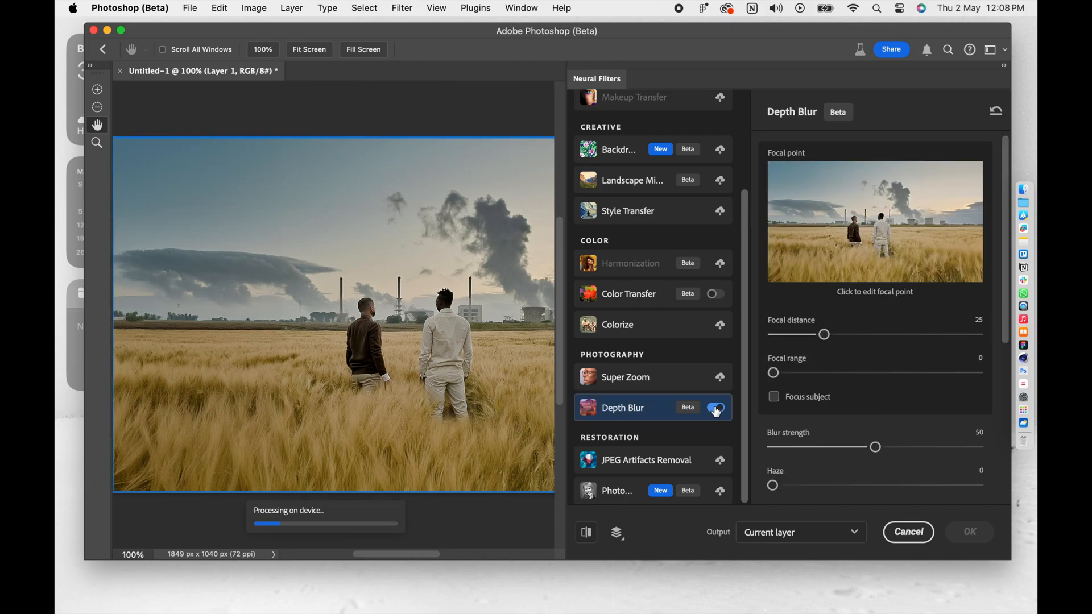
- Set the Depth Blur focal point on the light-shirted man and blur strength to 14, apply it to the current layer, and deselect
{"action": "left_click", "coordinate": [880, 226]}
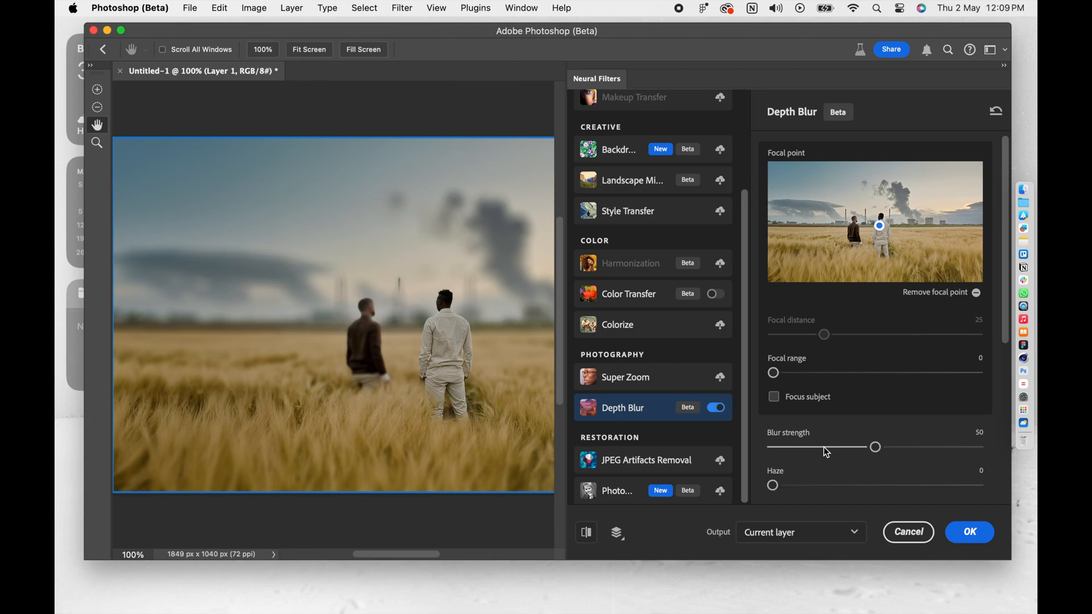
{"action": "left_click_drag", "start_coordinate": [876, 447], "coordinate": [802, 448]}
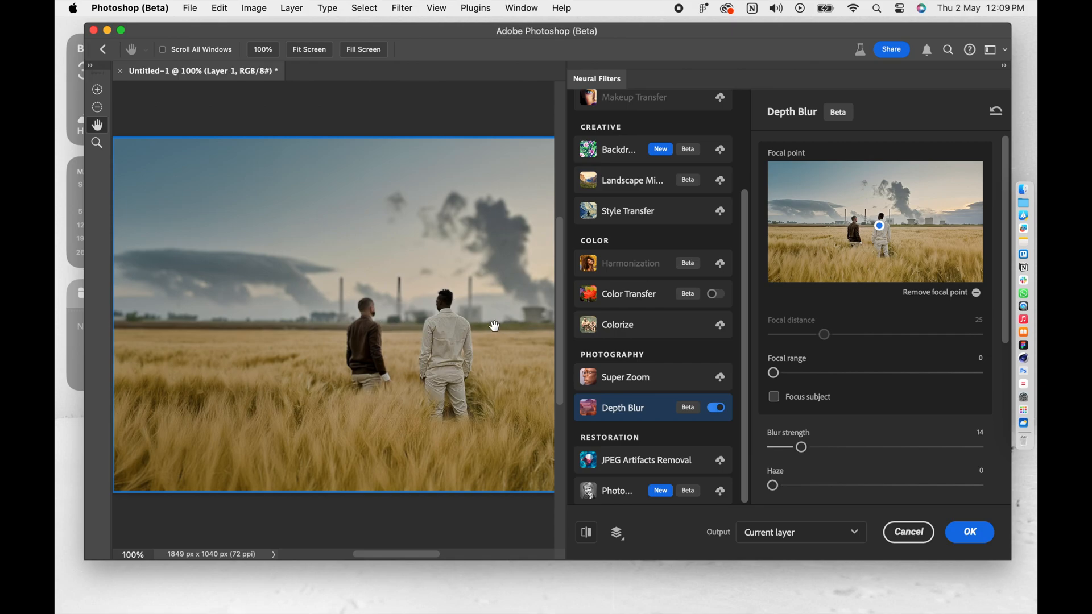
{"action": "left_click", "coordinate": [971, 532]}
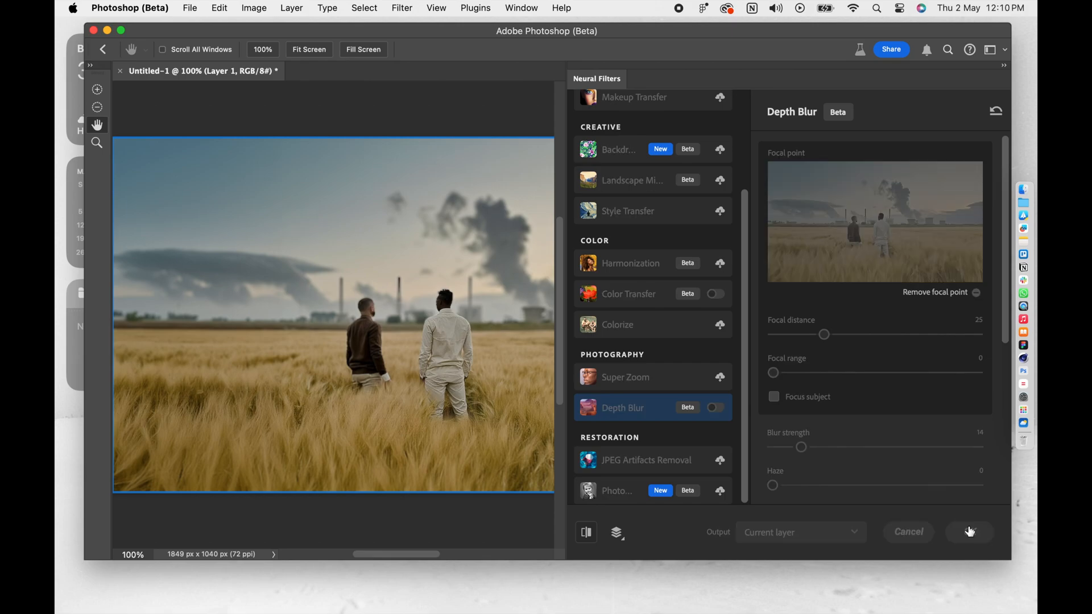
{"action": "left_click", "coordinate": [970, 532]}
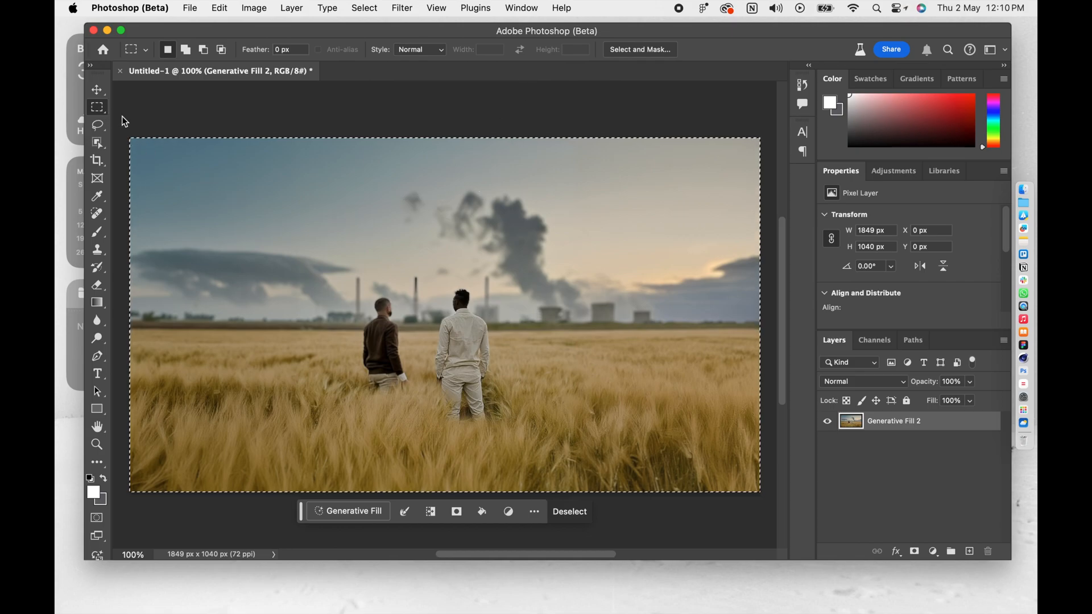
{"action": "left_click", "coordinate": [418, 290]}
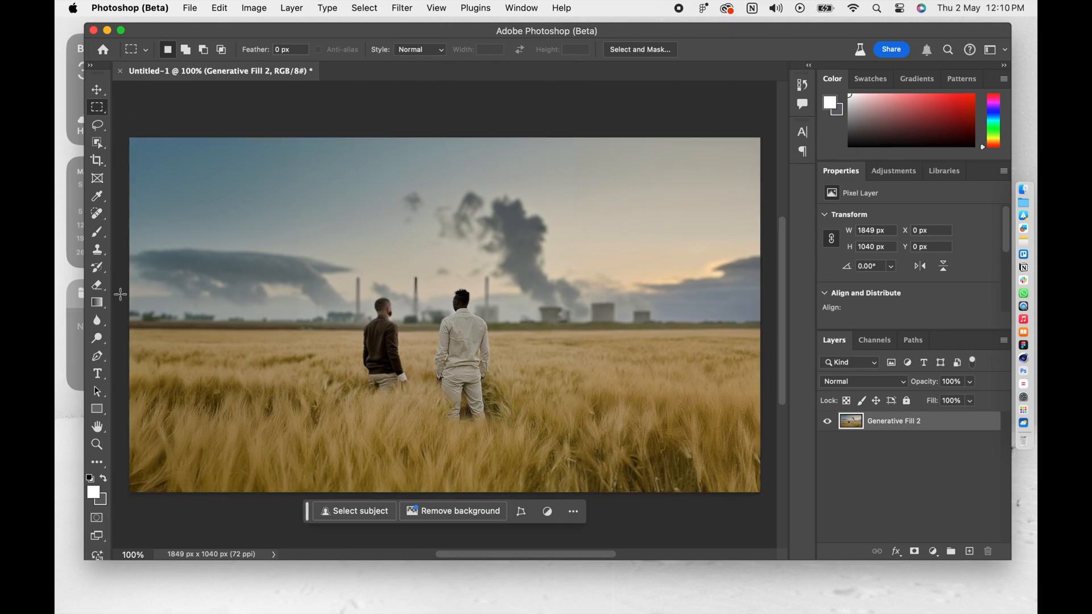
- Examine the two men and the blurred background at 200% zoom
{"action": "left_click", "coordinate": [97, 321]}
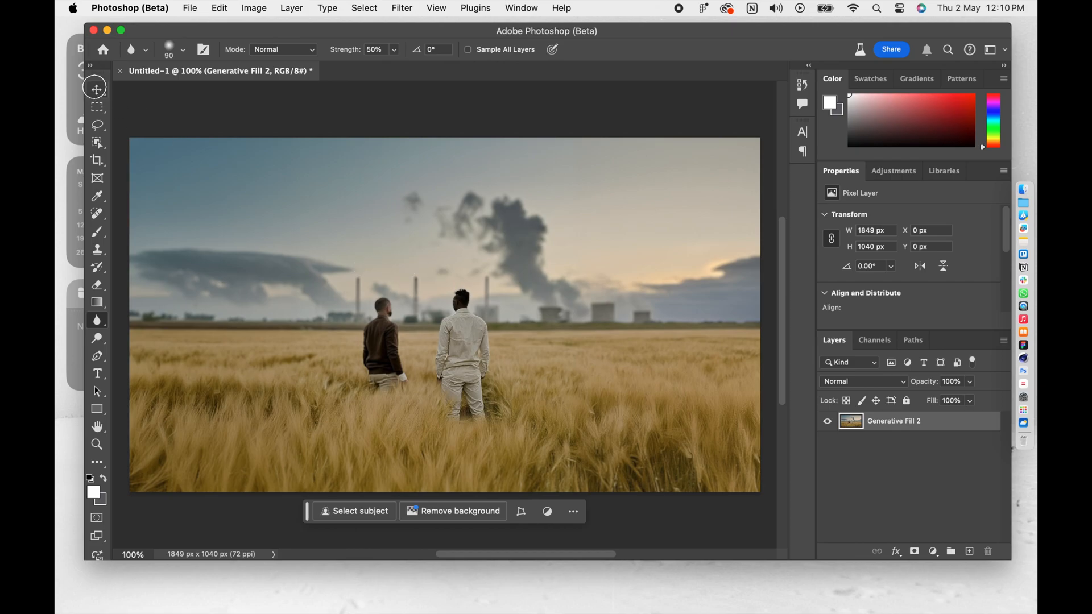
{"action": "left_click", "coordinate": [96, 89]}
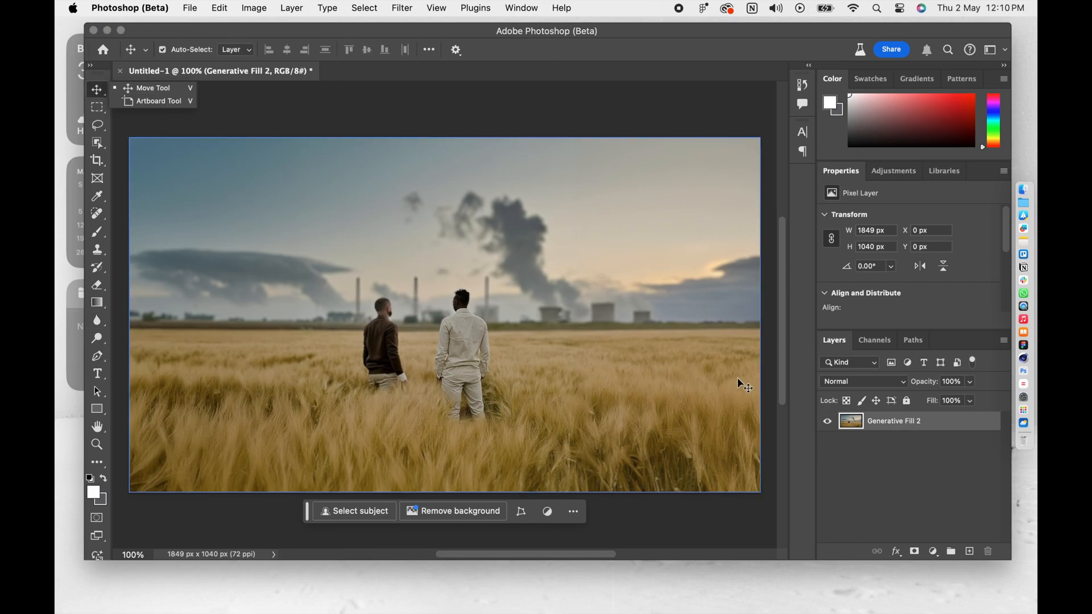
{"action": "key", "text": "super+plus"}
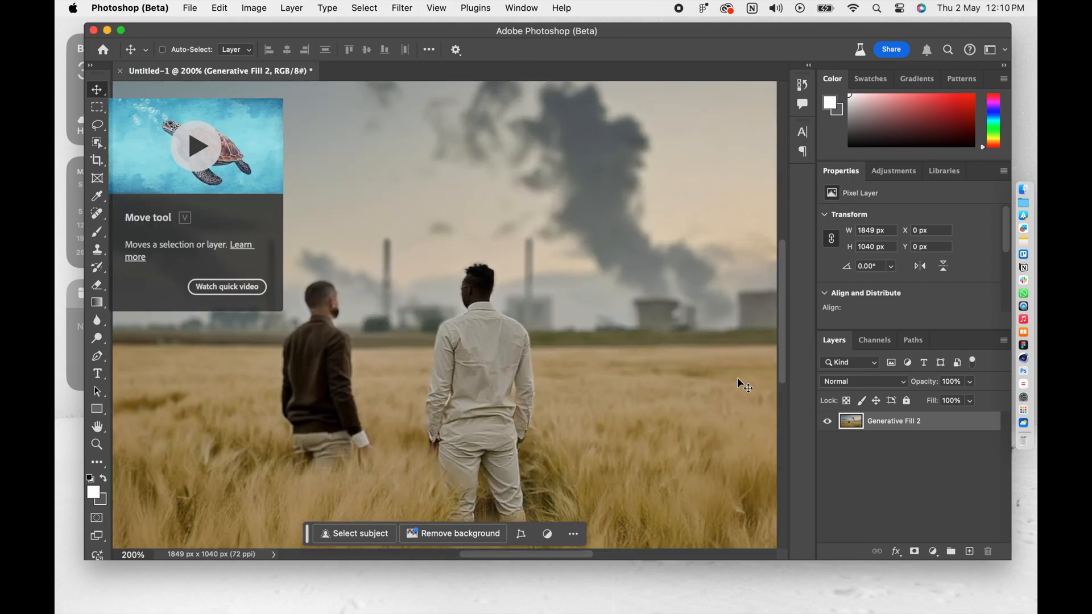
{"action": "key", "text": "super+minus"}
{"action": "key", "text": "super+plus"}
{"action": "key", "text": "super+minus"}
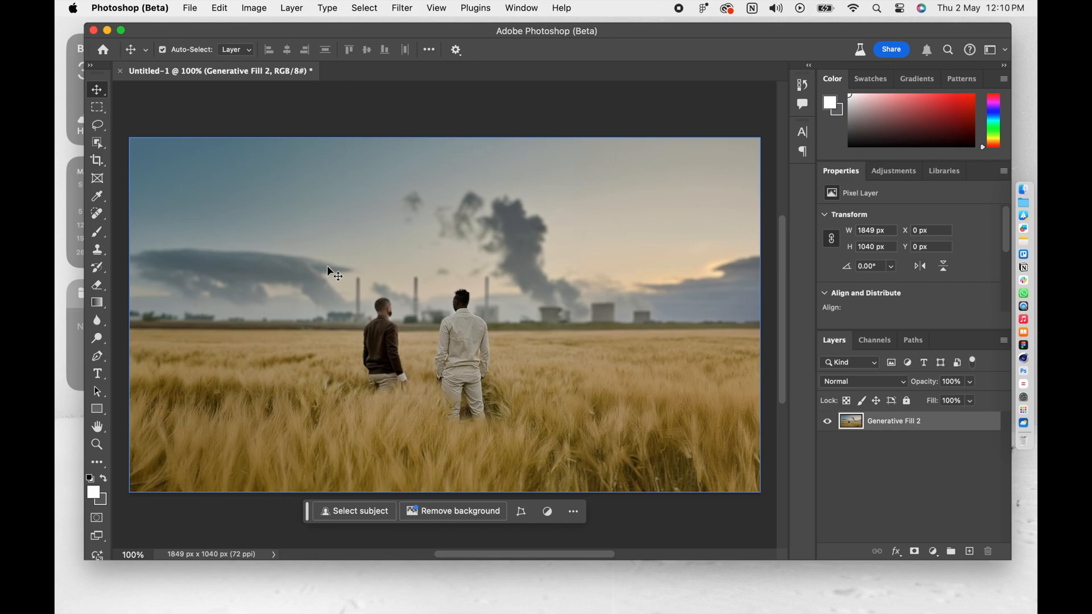
- Select 172 x 158 px around the light-shirted man's head, run Generative Fill with the prompt "man wearing a space helmet", and browse its variations
{"action": "left_click", "coordinate": [97, 107]}
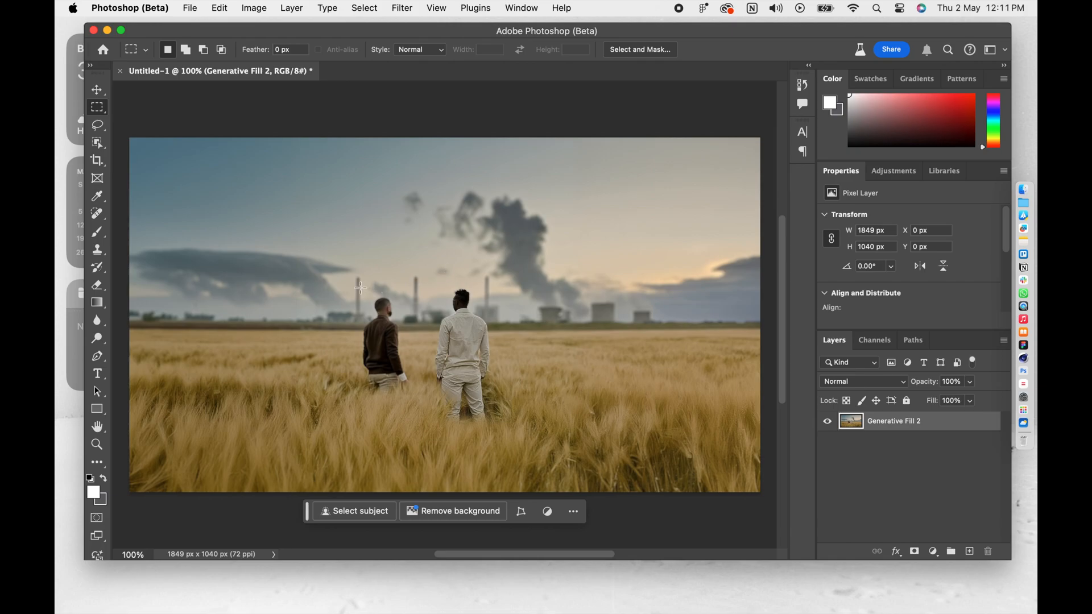
{"action": "left_click_drag", "start_coordinate": [434, 275], "coordinate": [492, 327]}
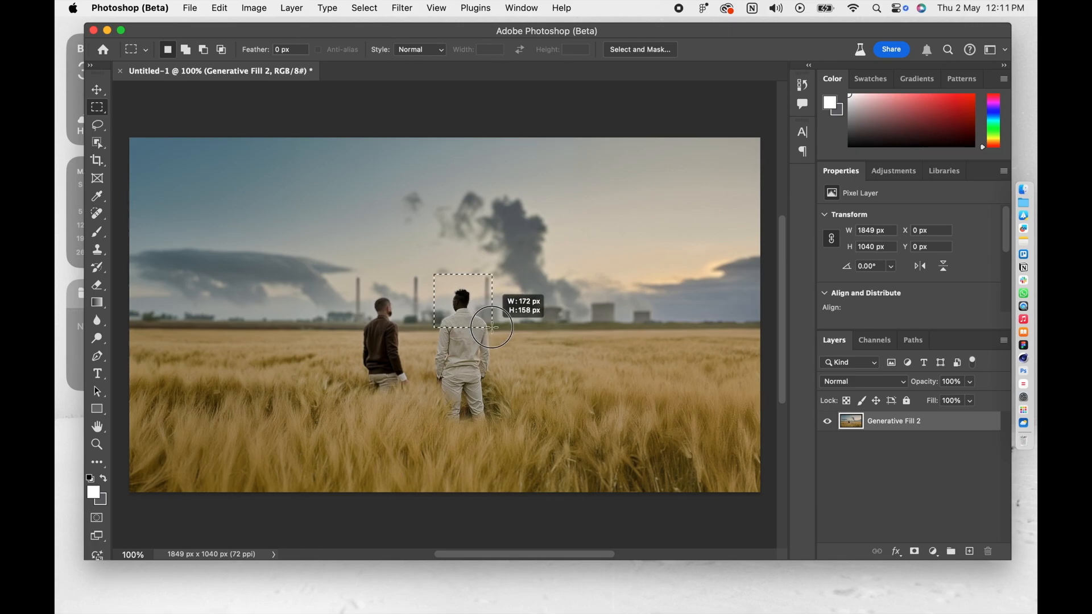
{"action": "left_click_drag", "start_coordinate": [492, 328], "coordinate": [492, 327]}
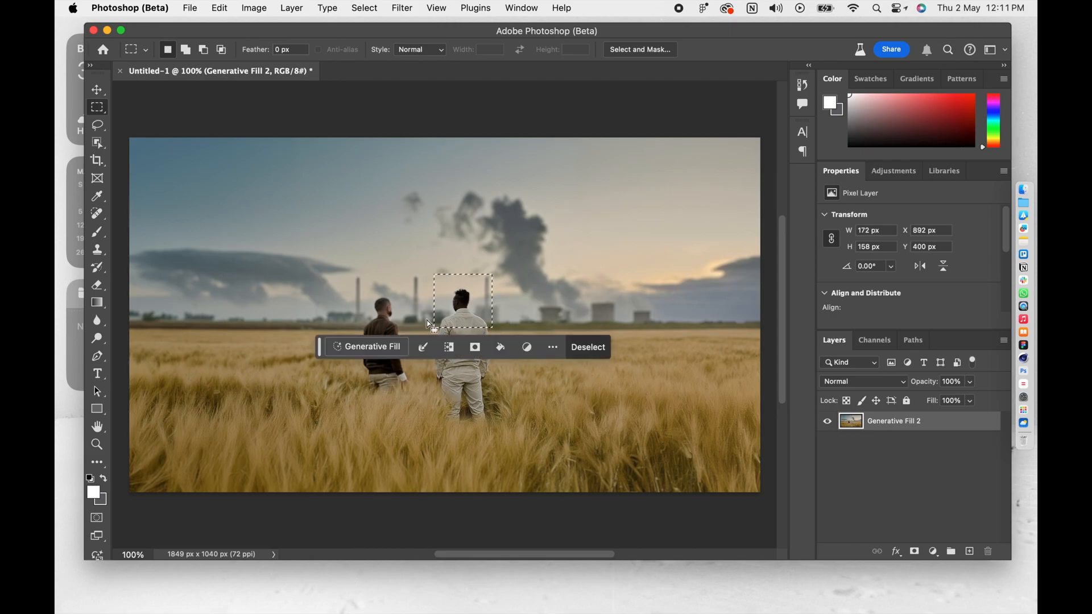
{"action": "left_click", "coordinate": [392, 346]}
{"action": "type", "text": "man wearing a space helmet"}
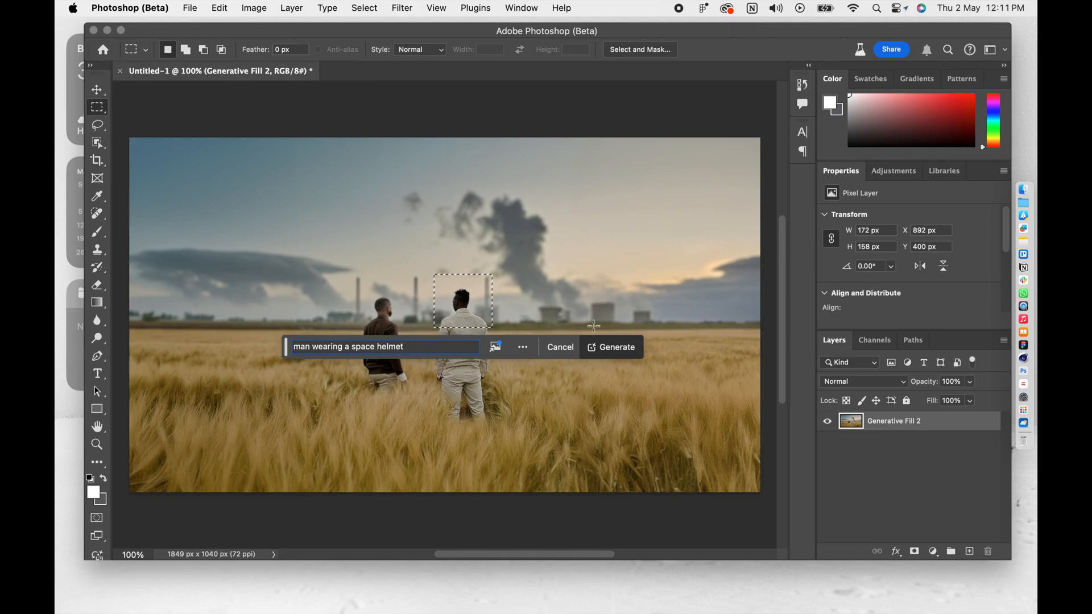
{"action": "left_click", "coordinate": [622, 347]}
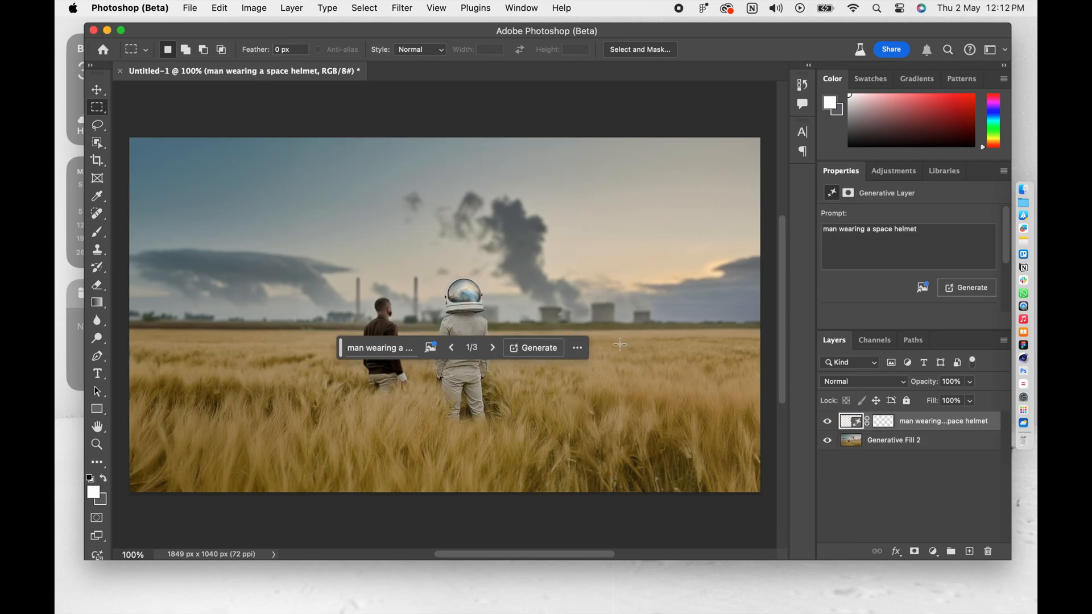
{"action": "left_click", "coordinate": [491, 349]}
{"action": "left_click", "coordinate": [495, 347]}
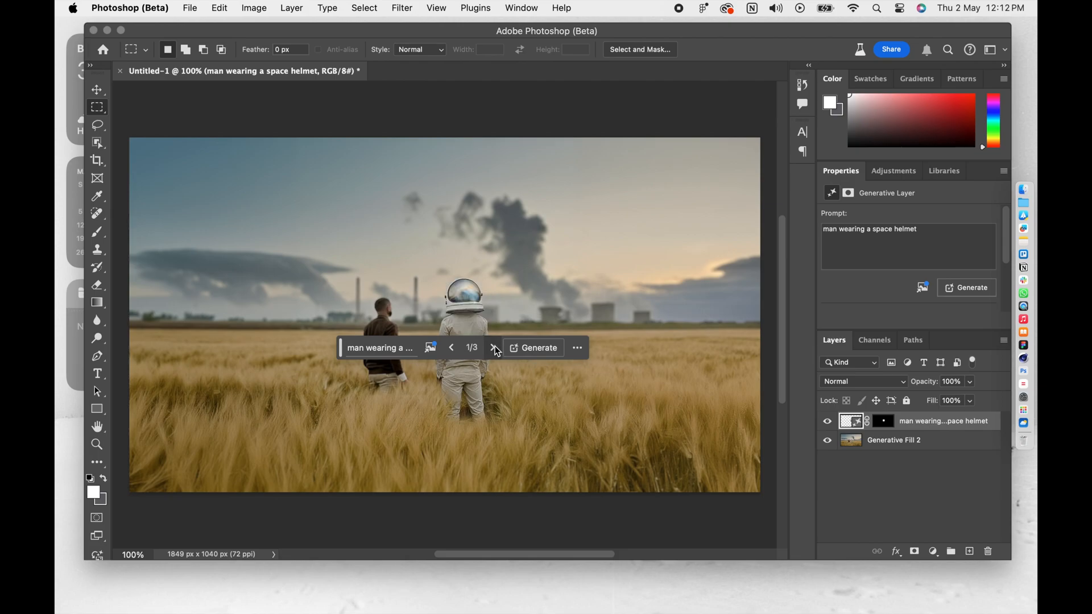
- Change the helmet layer's prompt to "back side of man's head wearing a space helmet" and generate new variations
{"action": "left_click", "coordinate": [363, 347]}
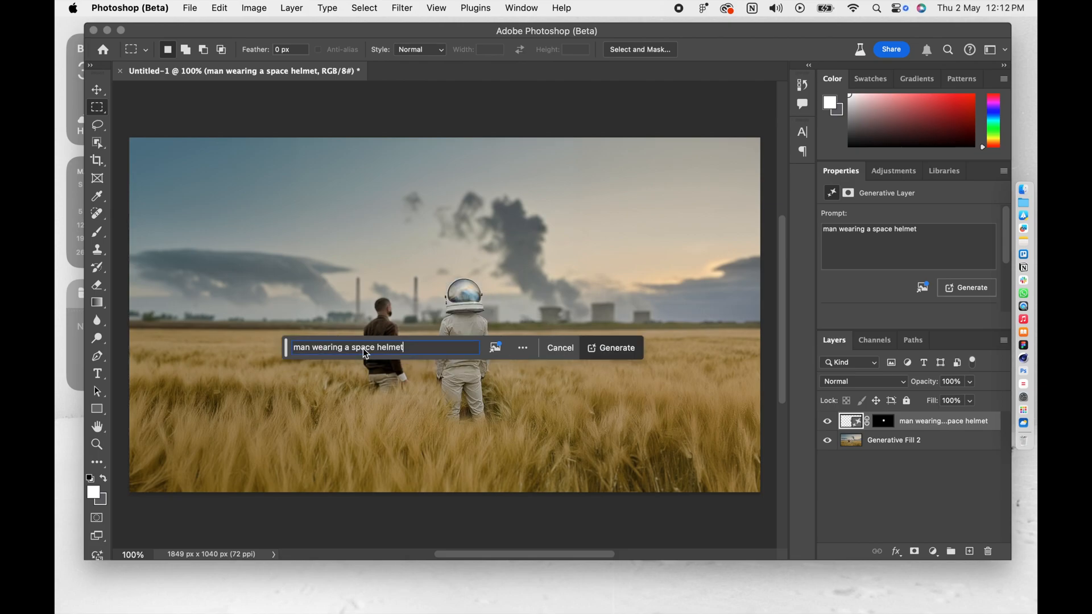
{"action": "triple_click", "coordinate": [296, 348]}
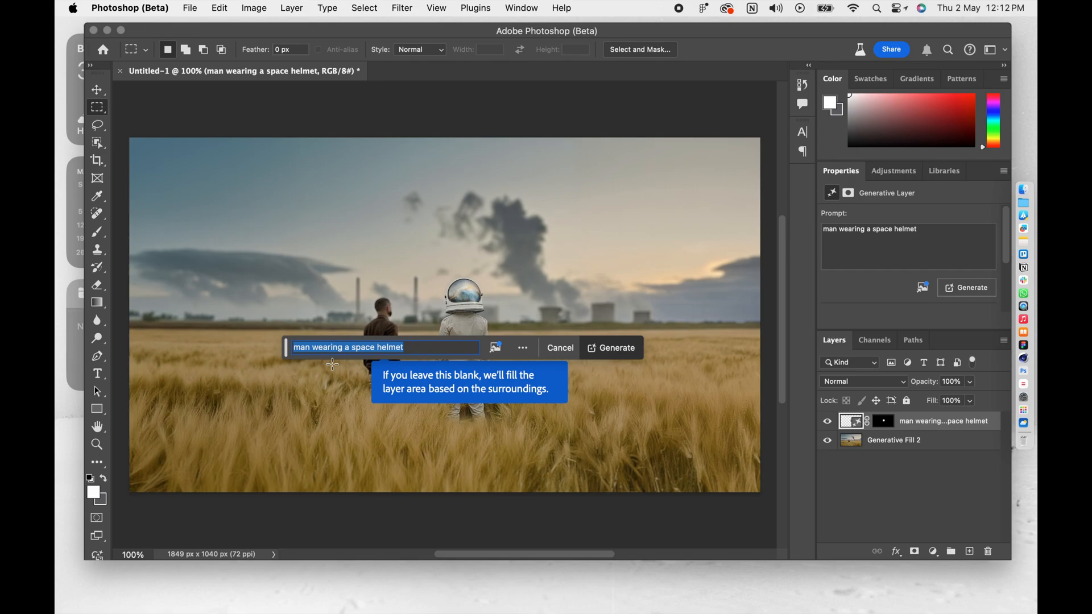
{"action": "left_click", "coordinate": [296, 348]}
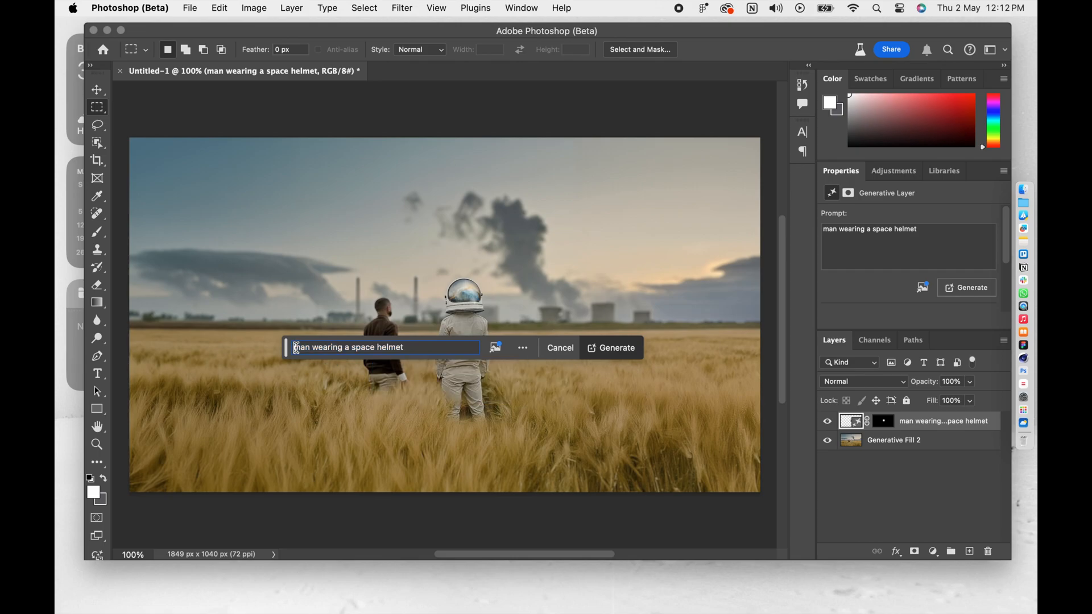
{"action": "type", "text": "back side o"}
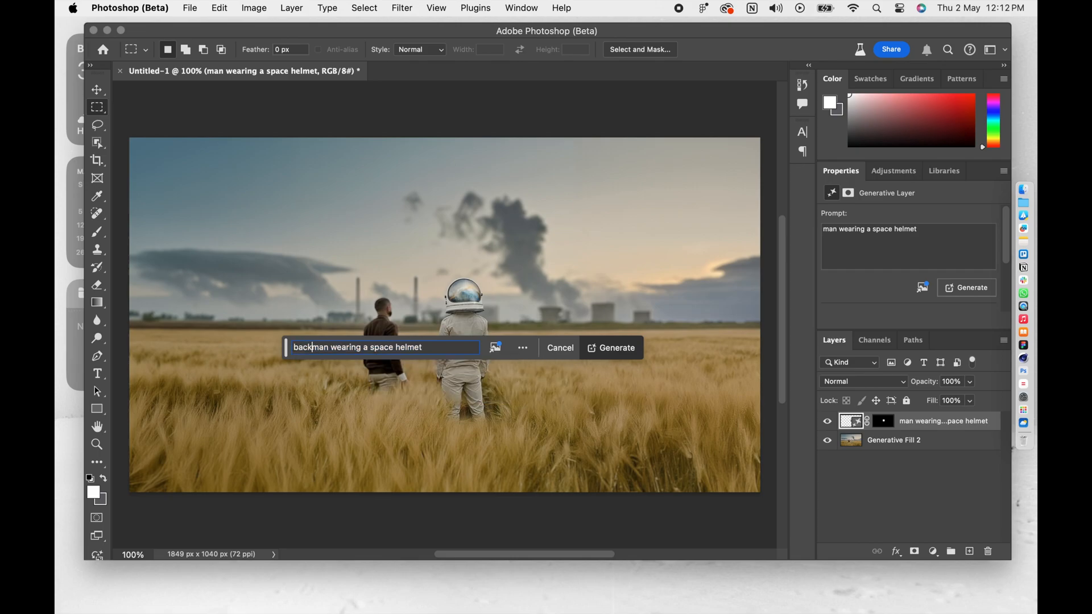
{"action": "type", "text": "f"}
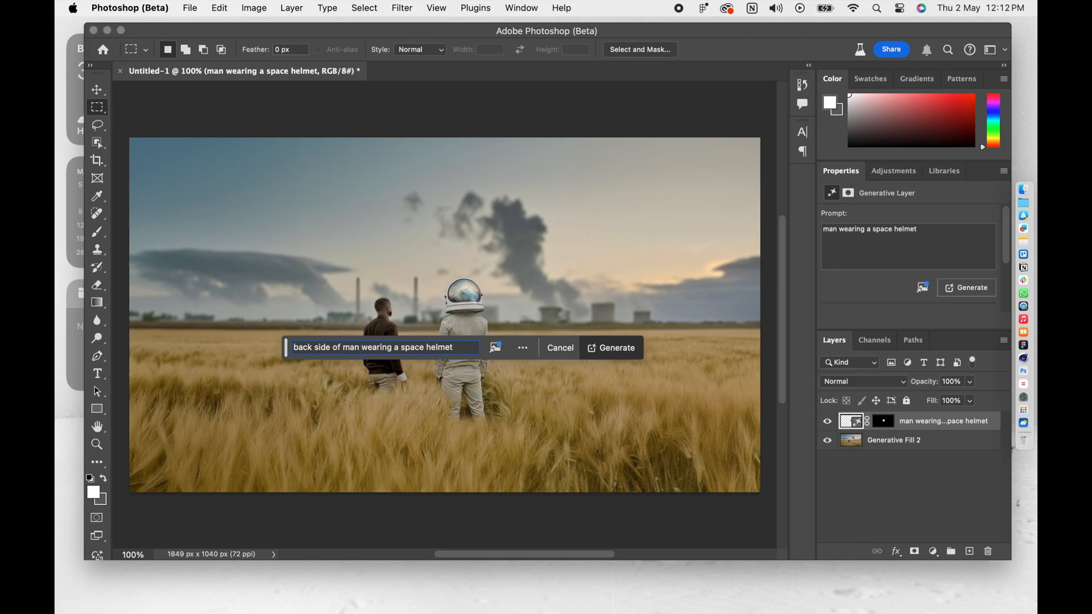
{"action": "triple_click", "coordinate": [359, 348]}
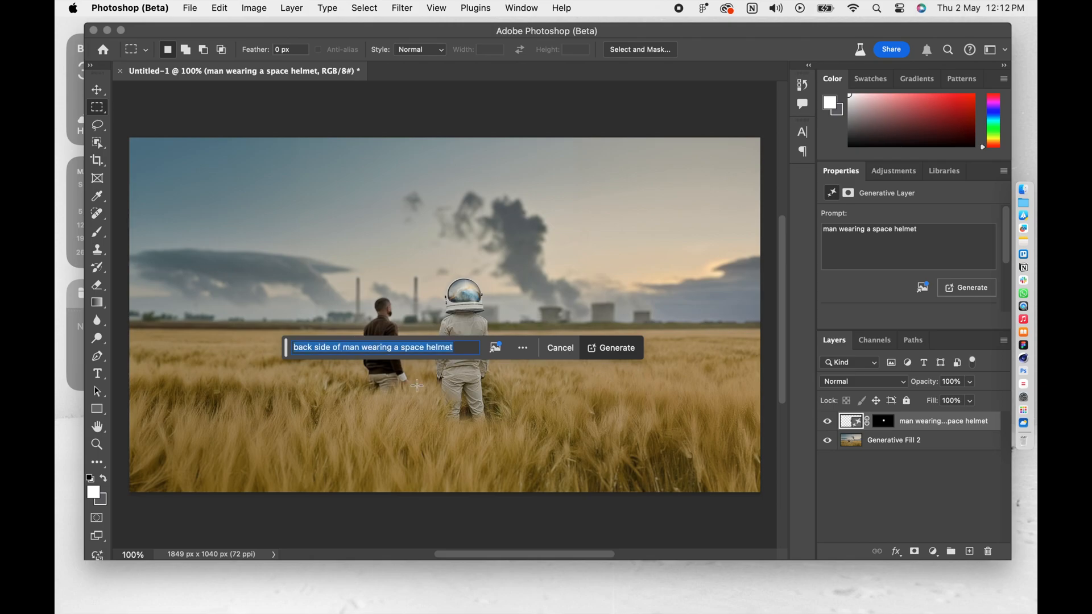
{"action": "left_click", "coordinate": [362, 347]}
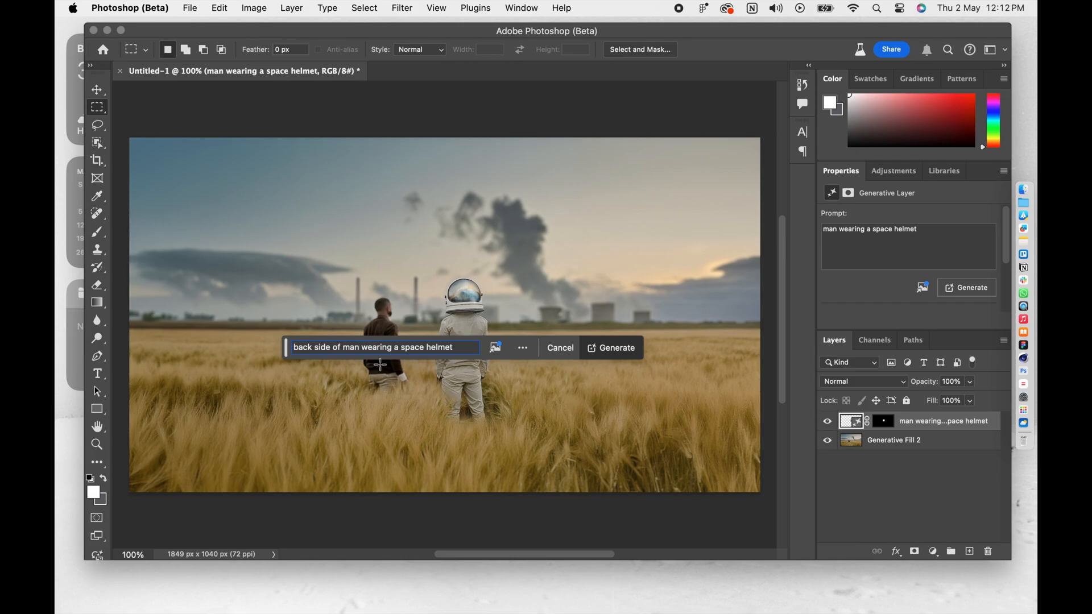
{"action": "type", "text": "'s head"}
{"action": "left_click", "coordinate": [619, 350]}
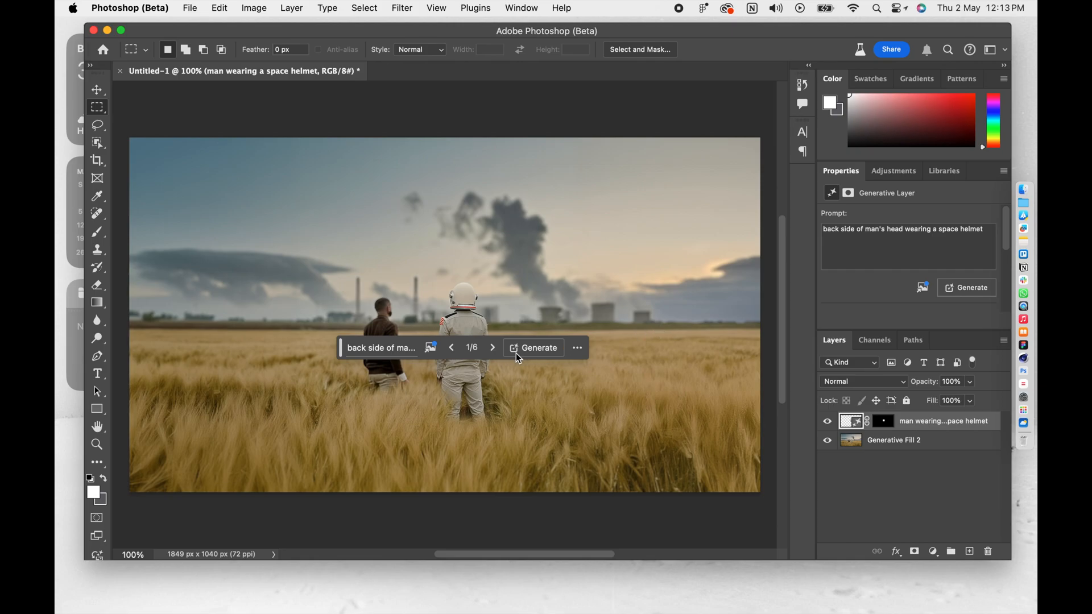
- Compare the newly generated helmet variations and return to the first one
{"action": "left_click", "coordinate": [493, 347]}
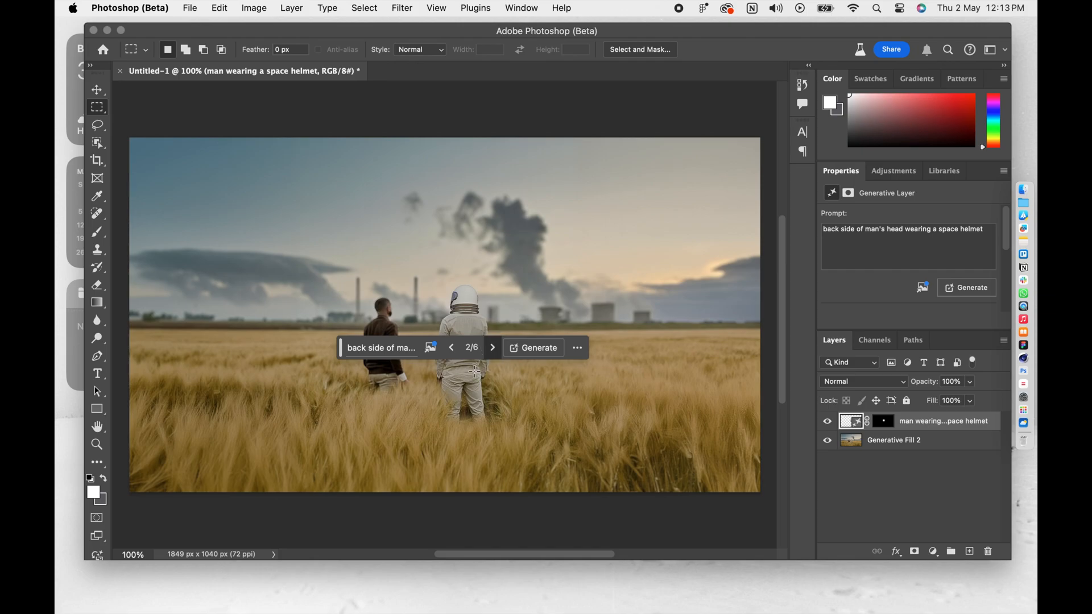
{"action": "left_click", "coordinate": [493, 347]}
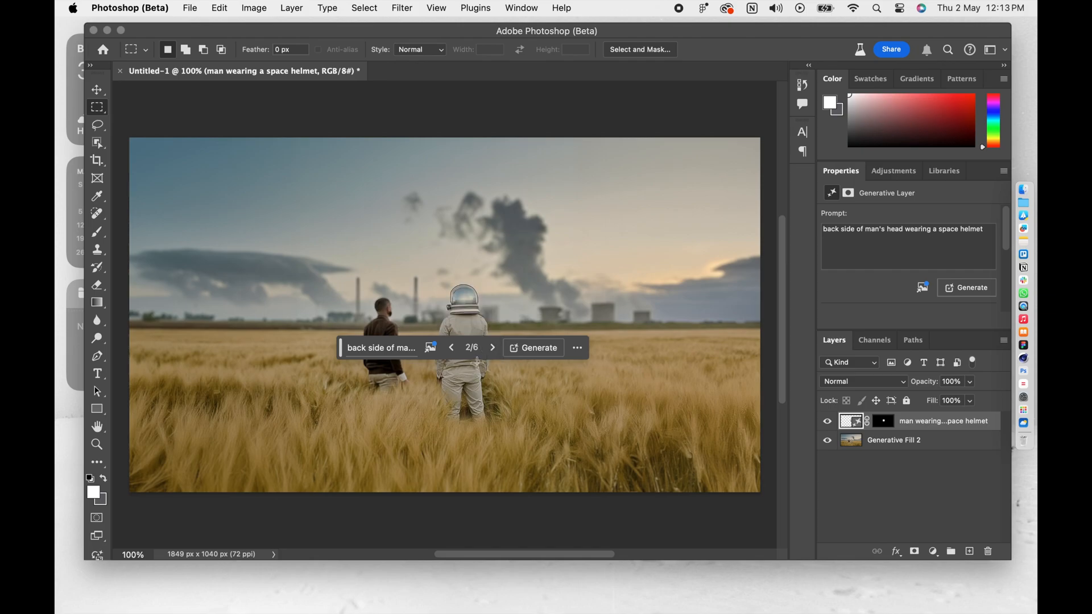
{"action": "left_click", "coordinate": [452, 348]}
{"action": "left_click", "coordinate": [453, 349]}
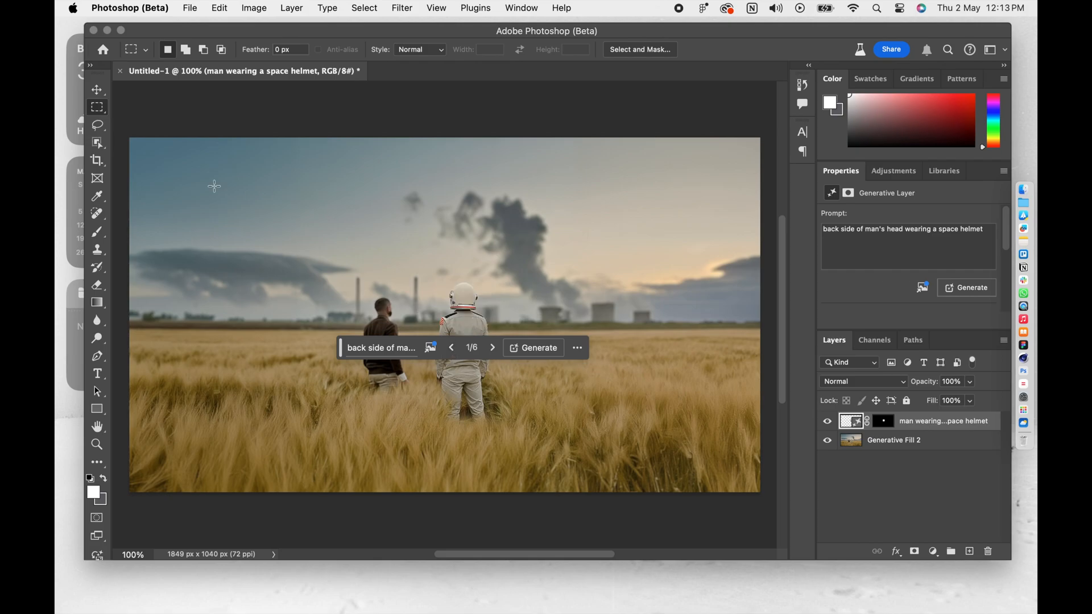
- Merge the generated space helmet layer with the Generative Fill 2 layer beneath it
{"action": "left_click", "coordinate": [97, 90]}
{"action": "left_click", "coordinate": [911, 445]}
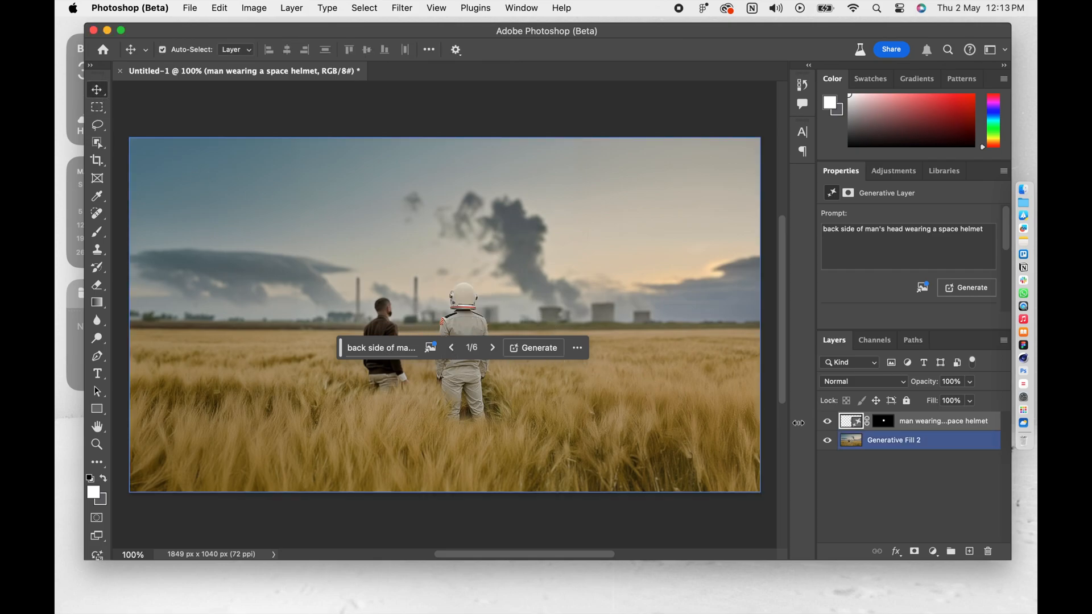
{"action": "left_click", "coordinate": [909, 444], "text": "shift"}
{"action": "left_click", "coordinate": [922, 428]}
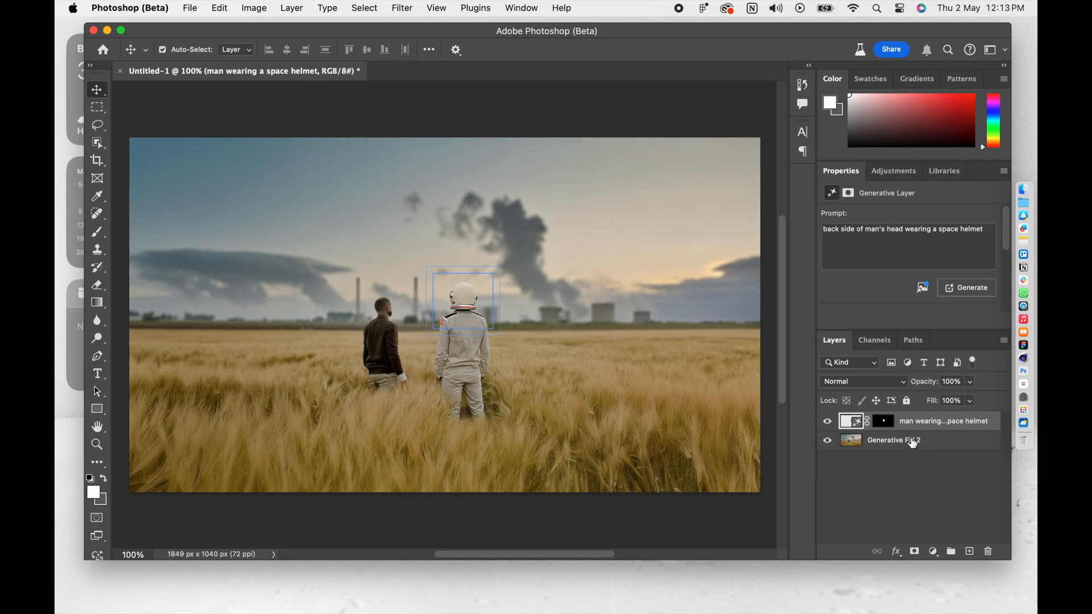
{"action": "left_click", "coordinate": [913, 443], "text": "shift"}
{"action": "key", "text": "super+e"}
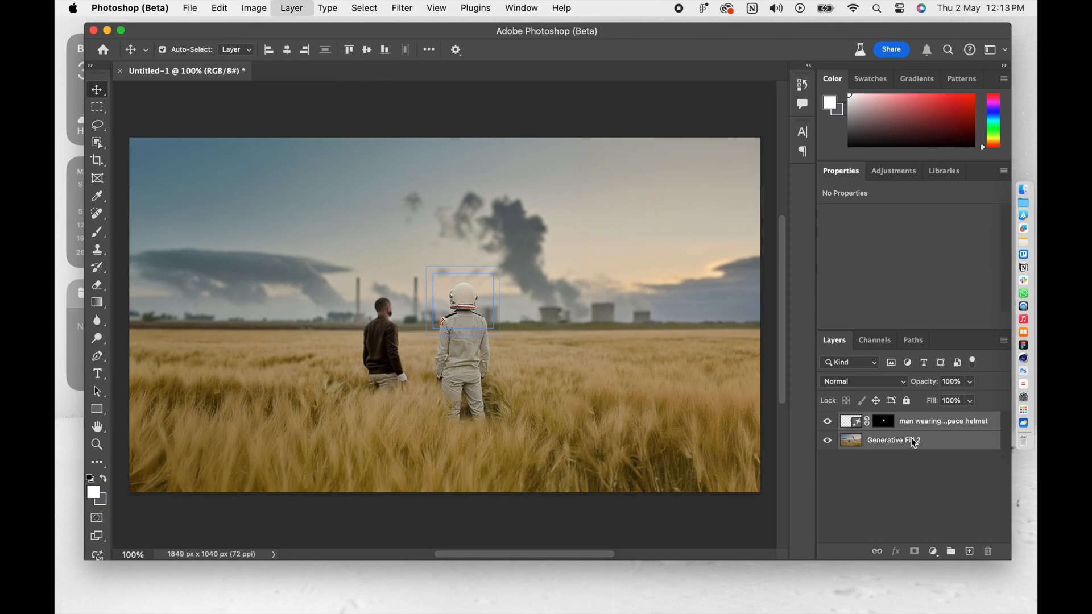
- Start a Curves adjustment on the merged layer and place a control point near the middle of the Red channel's curve
{"action": "key", "text": "super"}
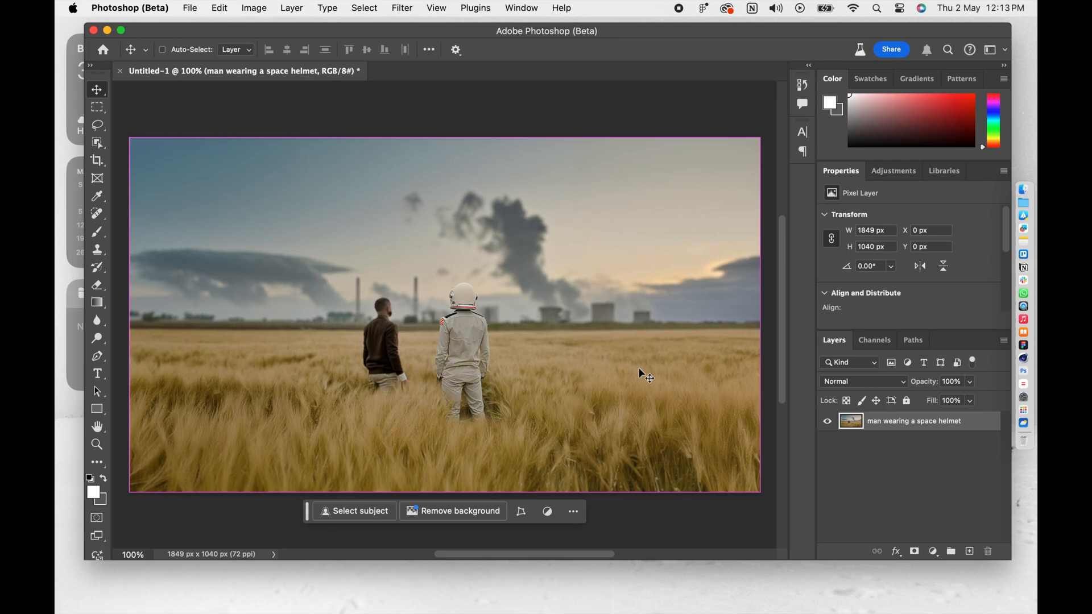
{"action": "key", "text": "super+m"}
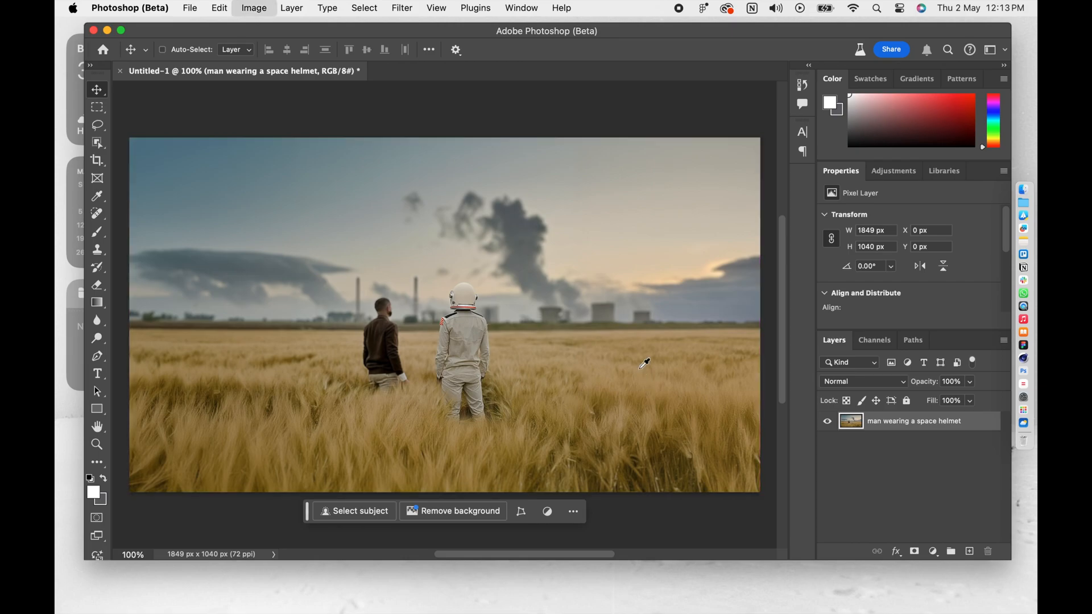
{"action": "left_click_drag", "start_coordinate": [506, 114], "coordinate": [760, 289]}
{"action": "left_click", "coordinate": [675, 333]}
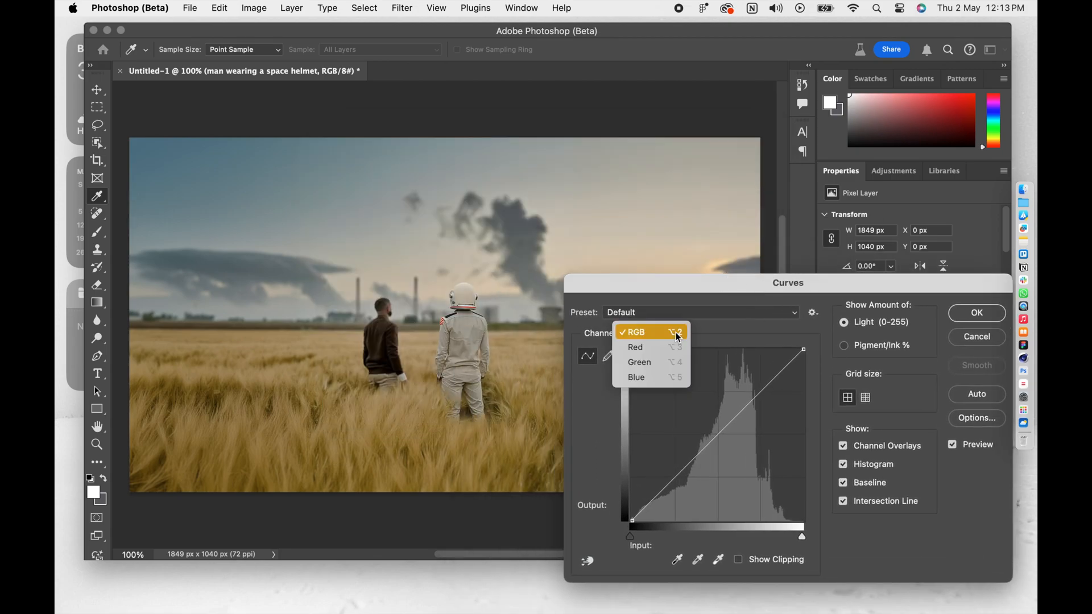
{"action": "left_click", "coordinate": [666, 347]}
{"action": "left_click", "coordinate": [718, 439]}
{"action": "left_click_drag", "start_coordinate": [718, 440], "coordinate": [715, 440]}
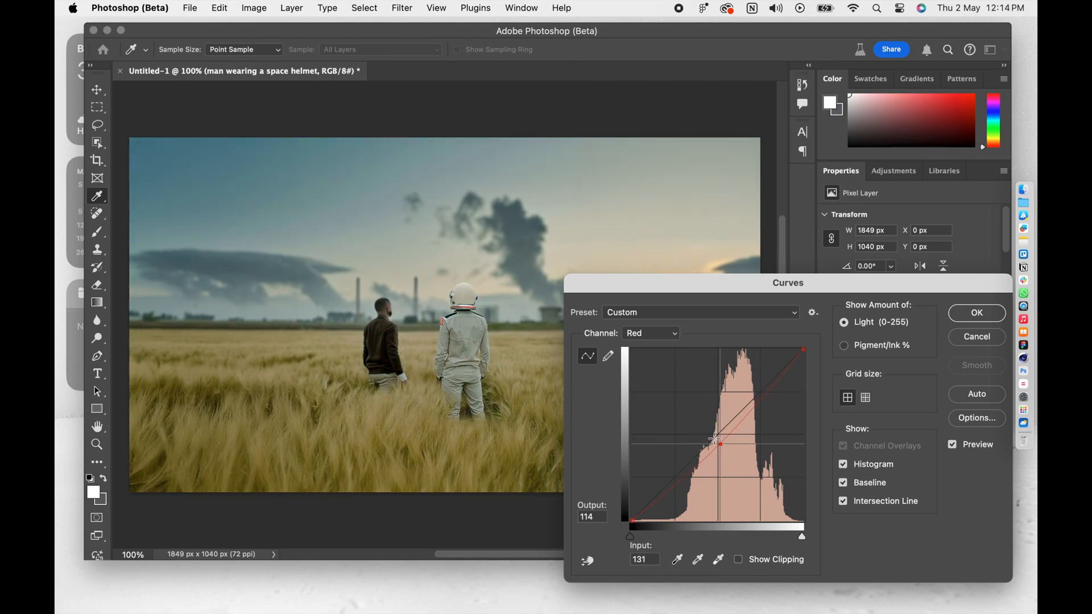
{"action": "left_click_drag", "start_coordinate": [716, 439], "coordinate": [715, 439]}
- Raise the Red curve's black point to output 40, compare the image with and without the preview, and apply the adjustment
{"action": "left_click_drag", "start_coordinate": [631, 520], "coordinate": [628, 494]}
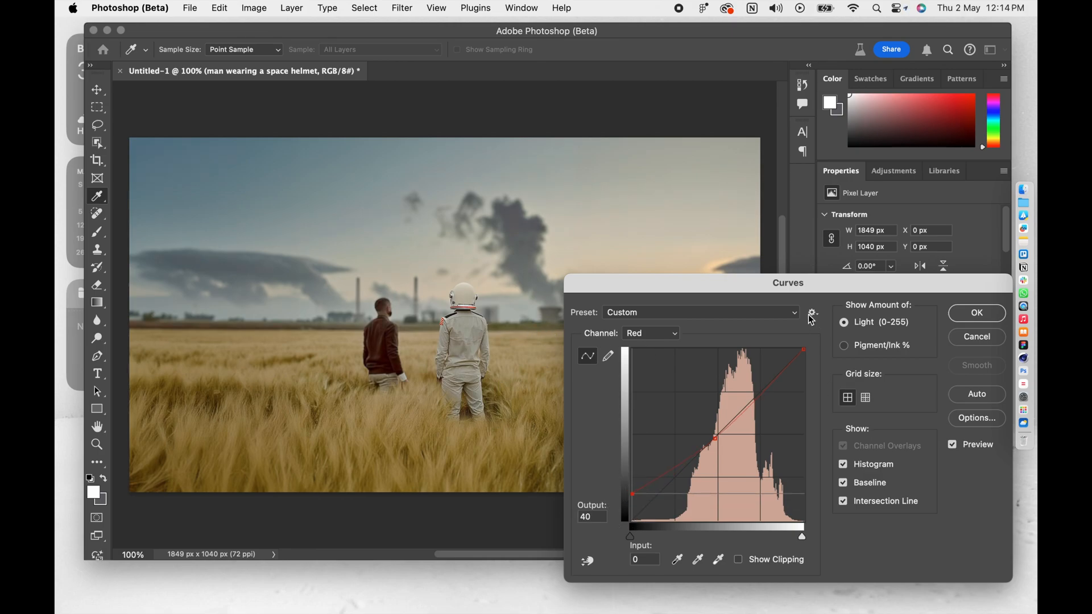
{"action": "left_click_drag", "start_coordinate": [806, 294], "coordinate": [803, 323]}
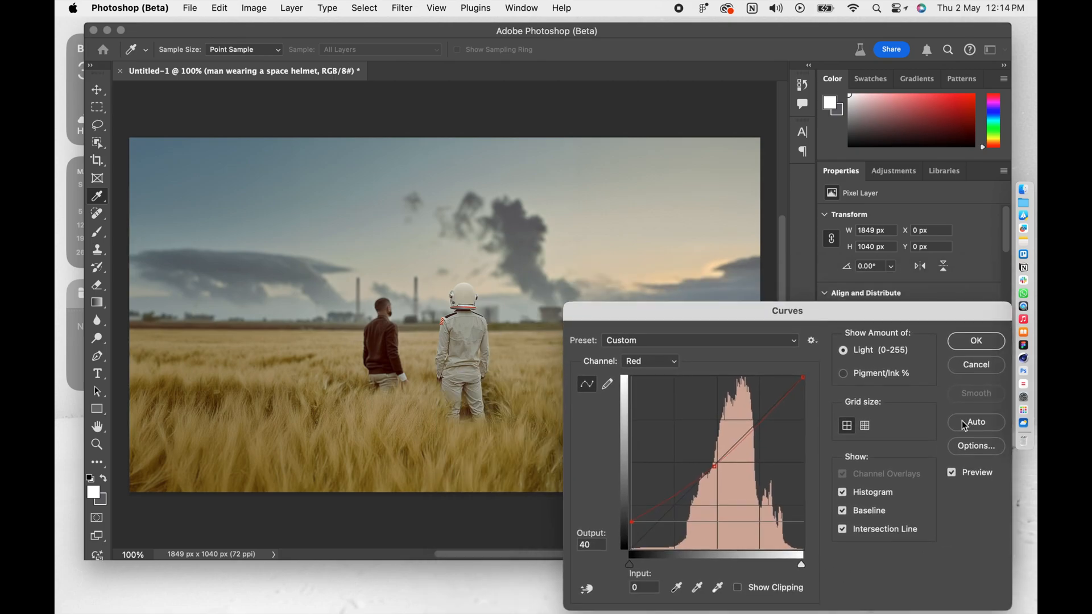
{"action": "left_click", "coordinate": [951, 474]}
{"action": "left_click", "coordinate": [951, 474]}
{"action": "left_click", "coordinate": [948, 341]}
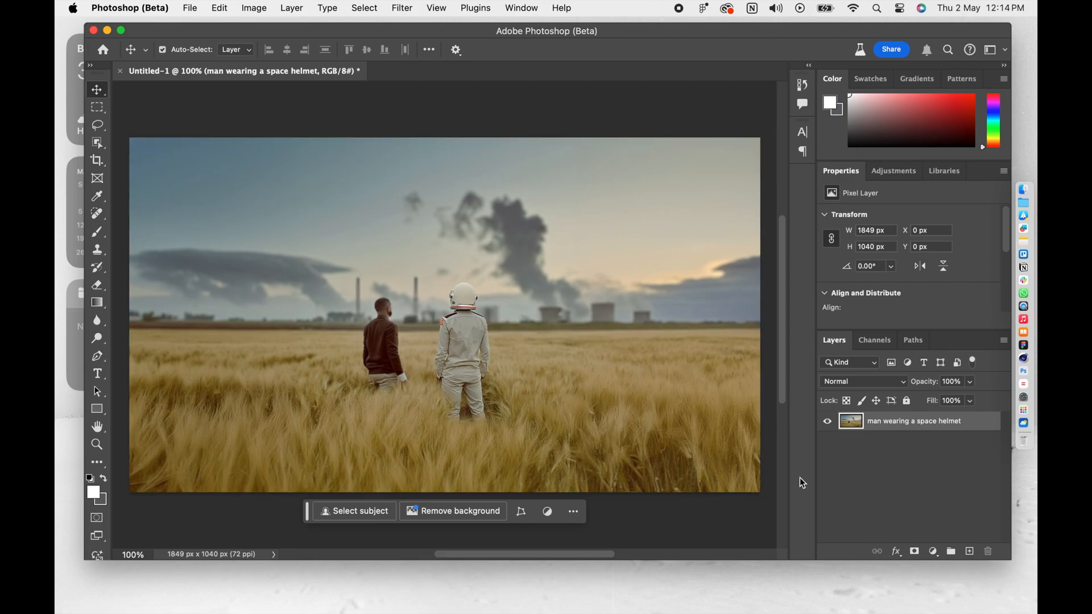
- Add a new layer above the image and fill it with dark grey using the Paint Bucket after swapping the foreground and background colours
{"action": "left_click", "coordinate": [970, 553]}
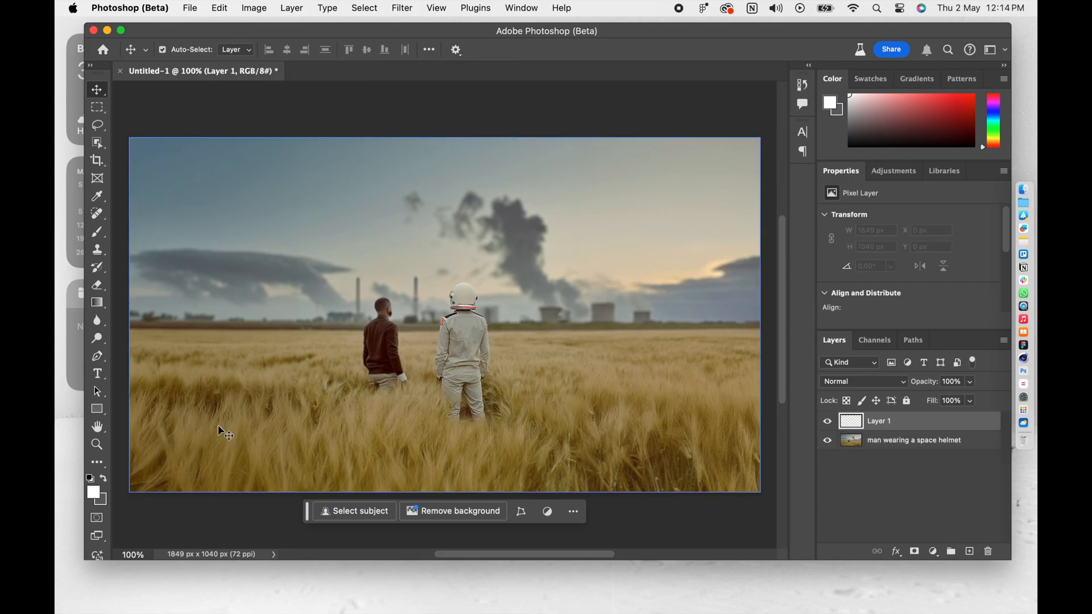
{"action": "left_click", "coordinate": [103, 477]}
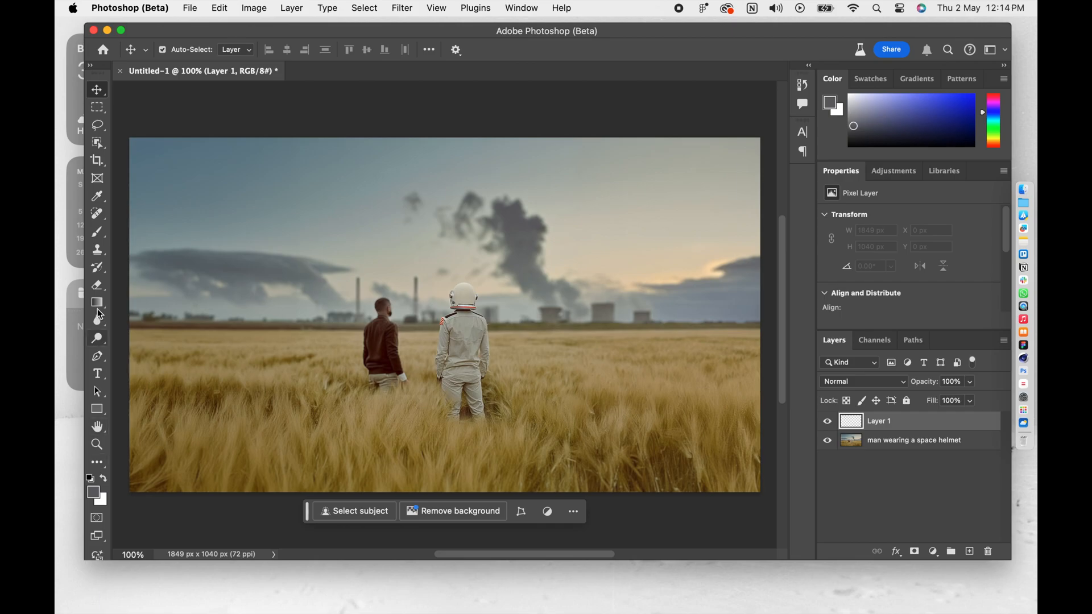
{"action": "left_click", "coordinate": [97, 302]}
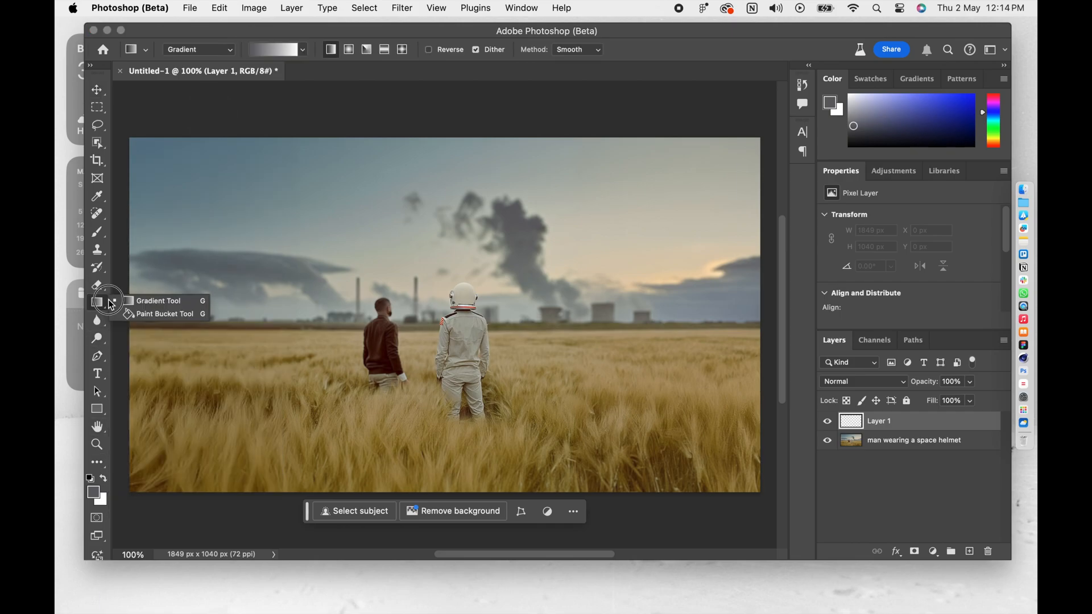
{"action": "left_click", "coordinate": [162, 314]}
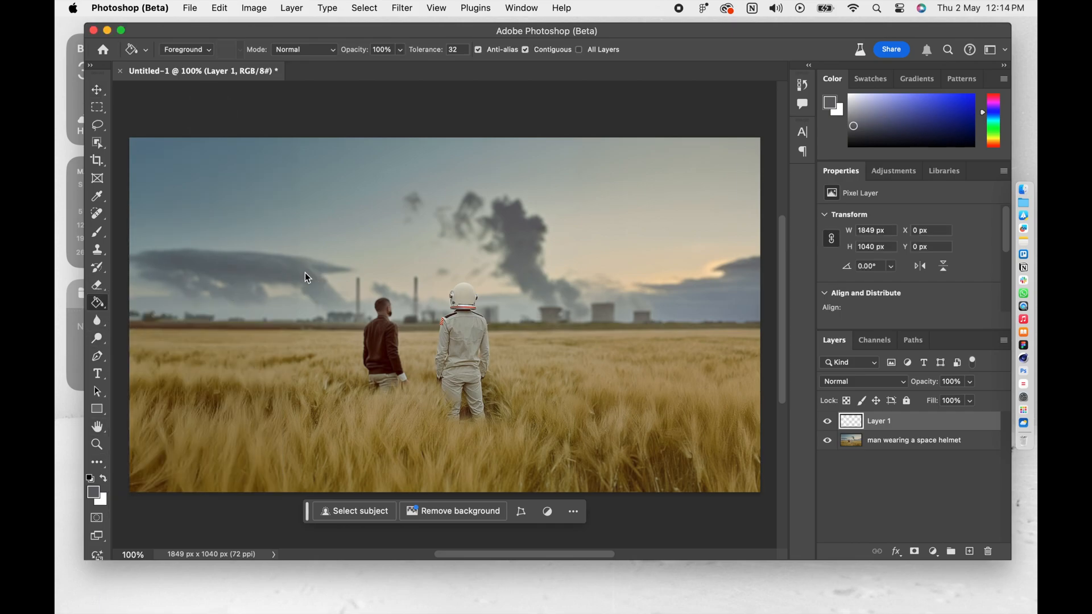
{"action": "left_click", "coordinate": [308, 277]}
- Apply Add Noise to the grey layer with a 12.5% amount and Uniform distribution
{"action": "left_click", "coordinate": [398, 8]}
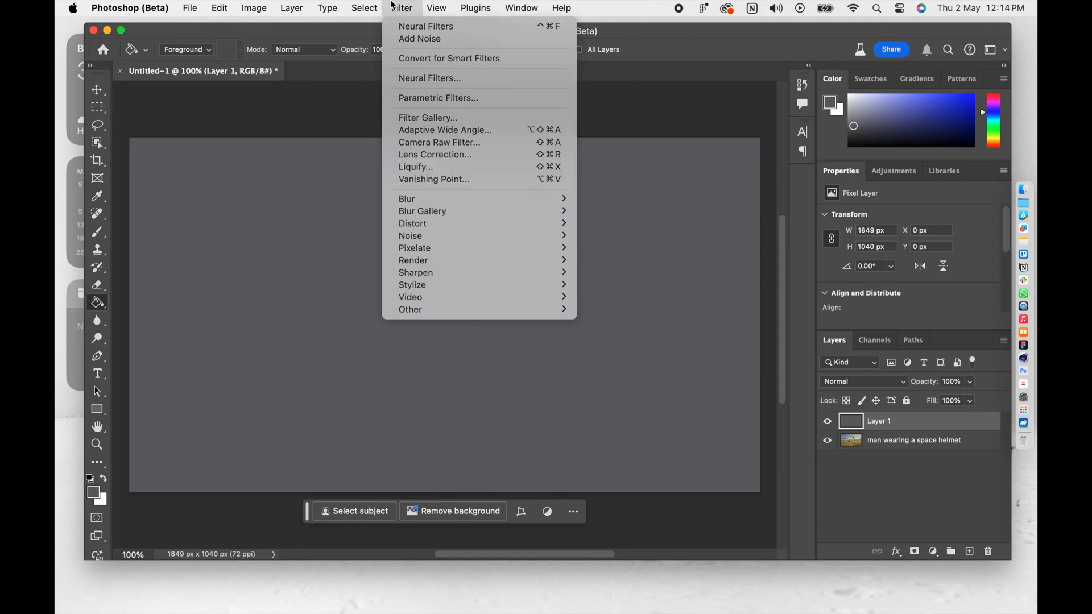
{"action": "mouse_move", "coordinate": [433, 248]}
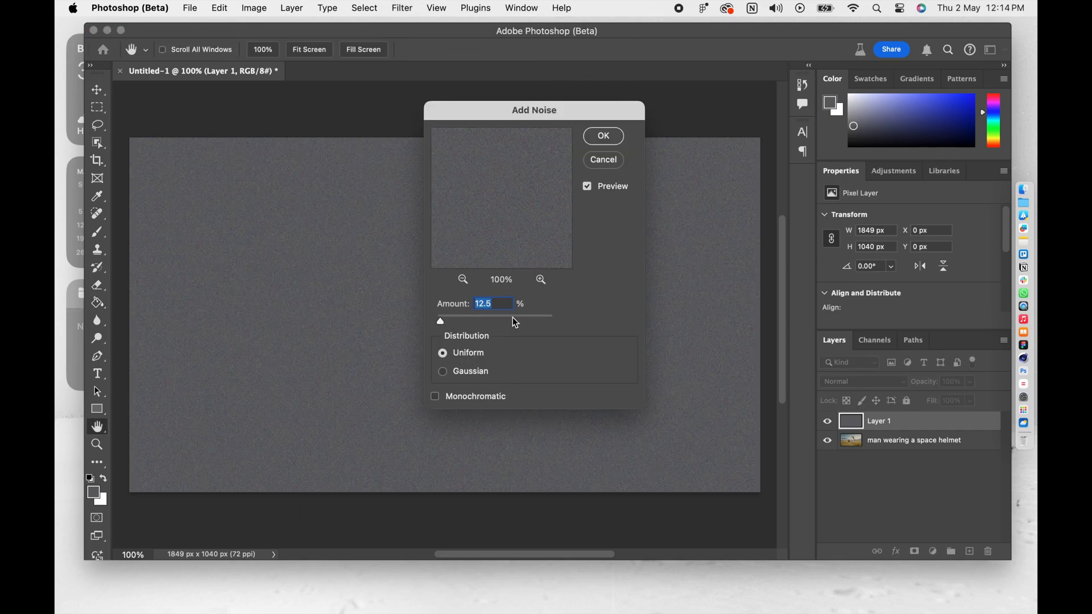
{"action": "left_click", "coordinate": [604, 142]}
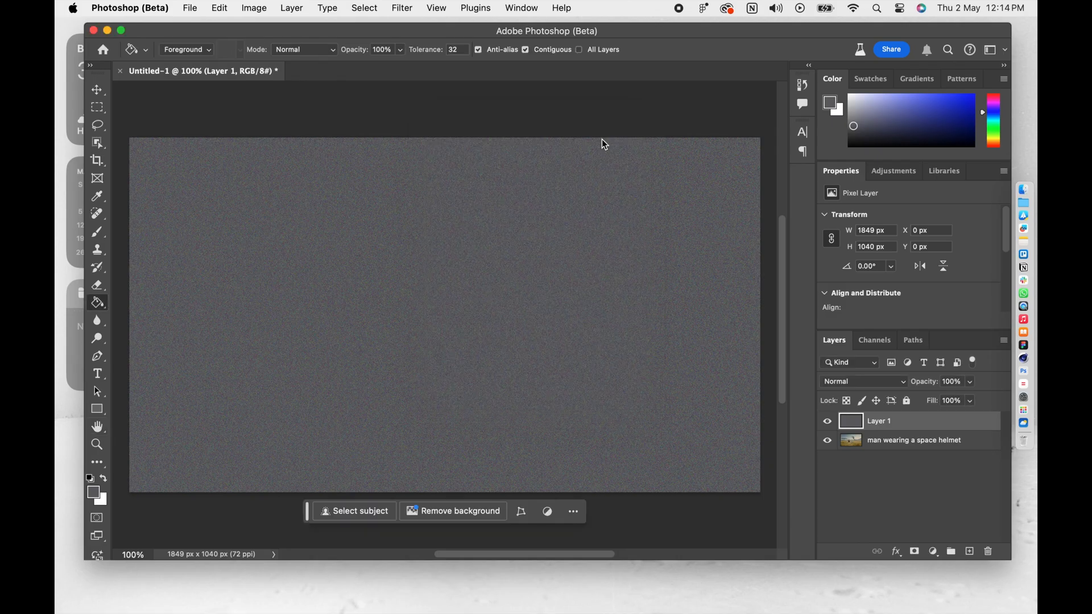
- Apply a Gaussian Blur with a 0.2 pixel radius to the noise layer
{"action": "left_click", "coordinate": [393, 7]}
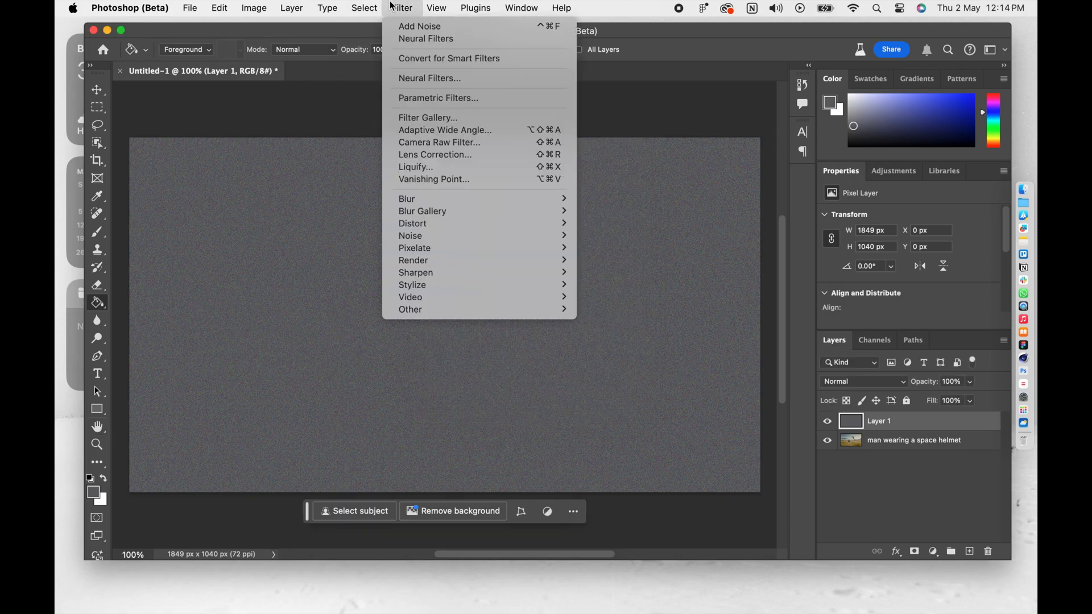
{"action": "mouse_move", "coordinate": [432, 199]}
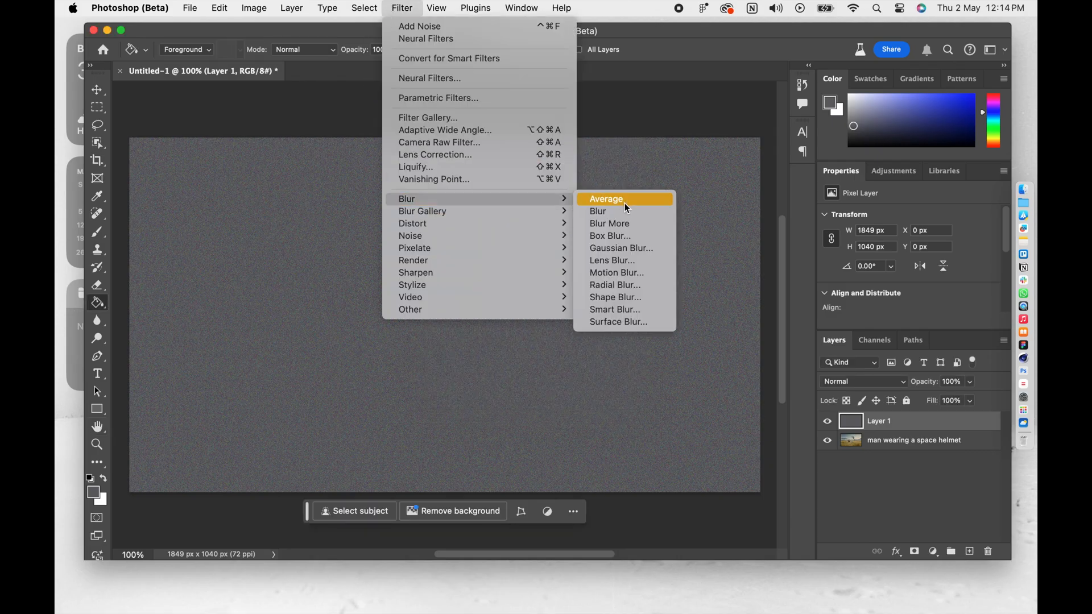
{"action": "left_click", "coordinate": [606, 246]}
{"action": "left_click", "coordinate": [486, 325]}
{"action": "key", "text": "BackSpace"}
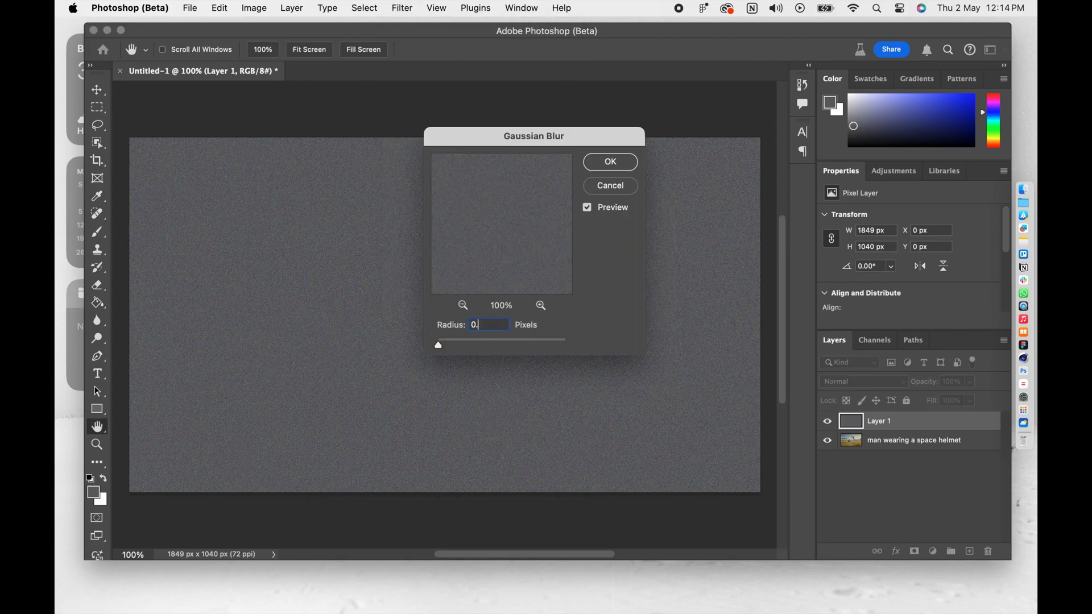
{"action": "type", "text": "2"}
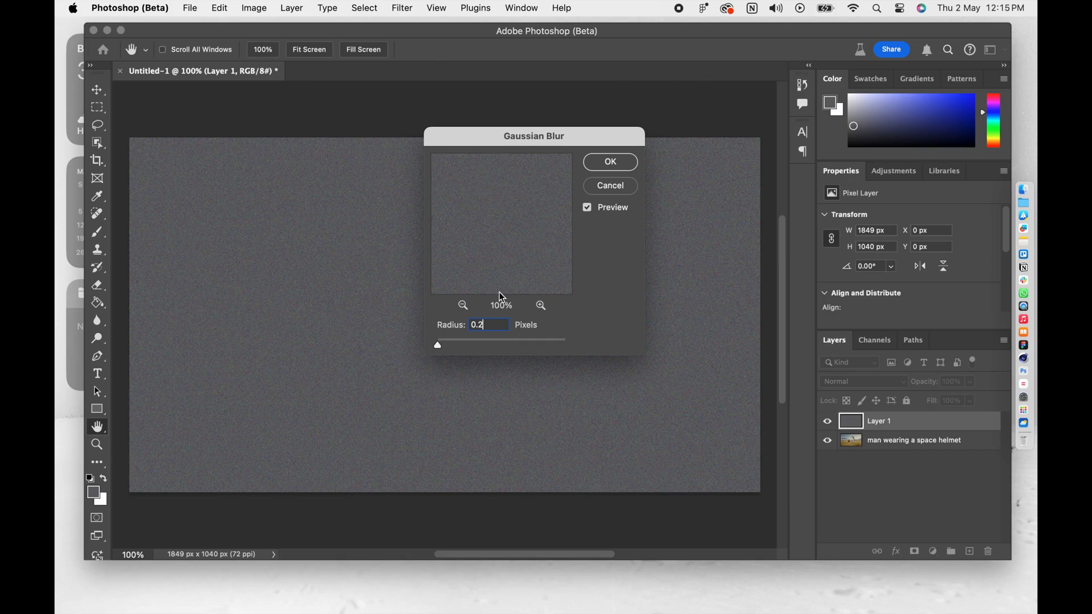
{"action": "left_click", "coordinate": [611, 163]}
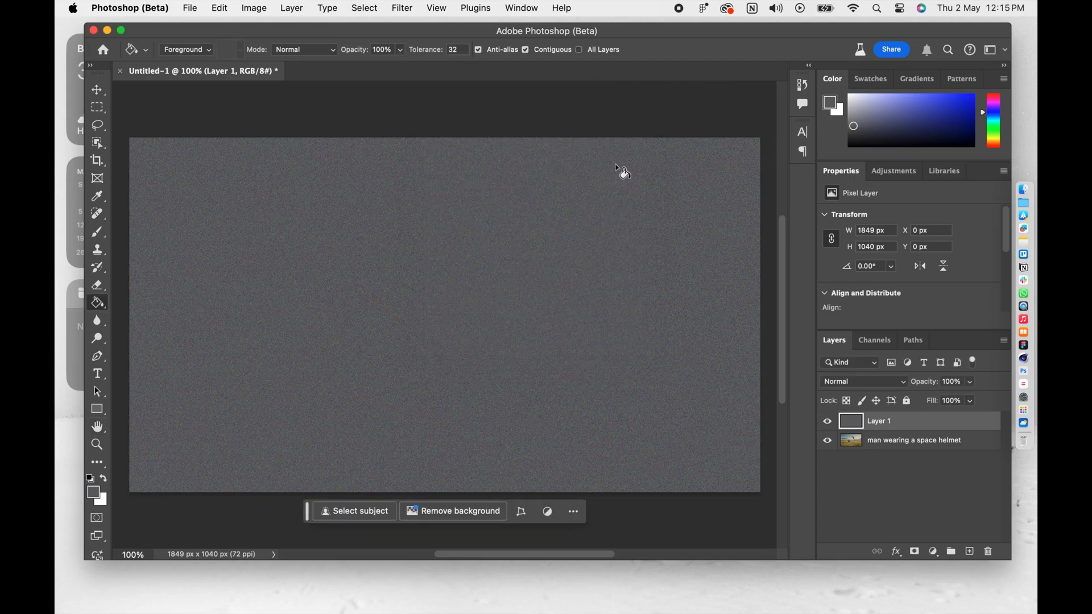
- Try the Overlay blend mode on the noise layer
{"action": "left_click", "coordinate": [851, 385]}
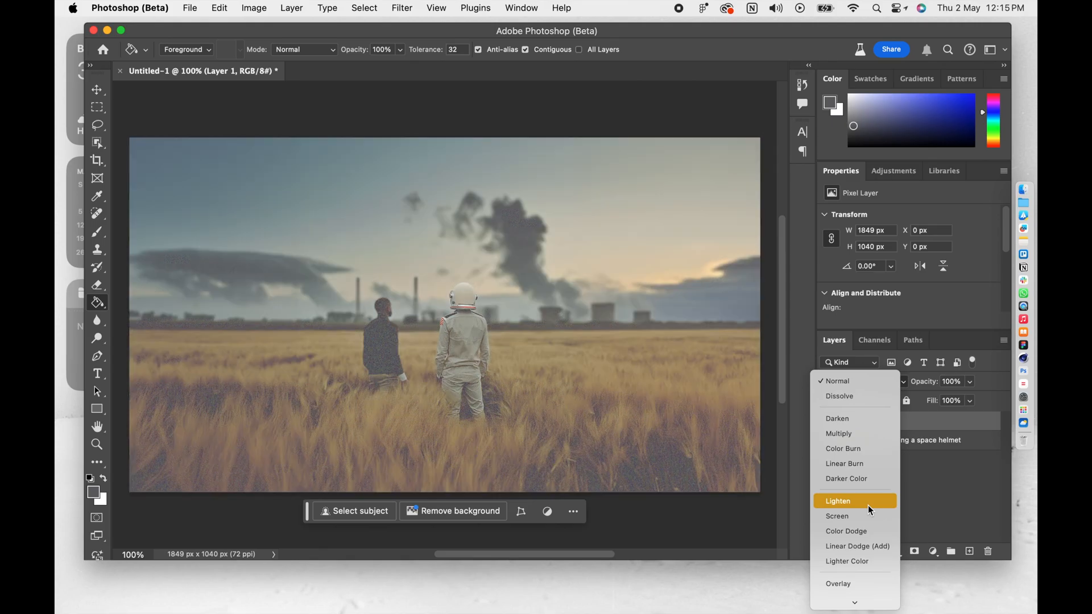
{"action": "scroll", "coordinate": [868, 504], "scroll_direction": "down", "scroll_amount": 3}
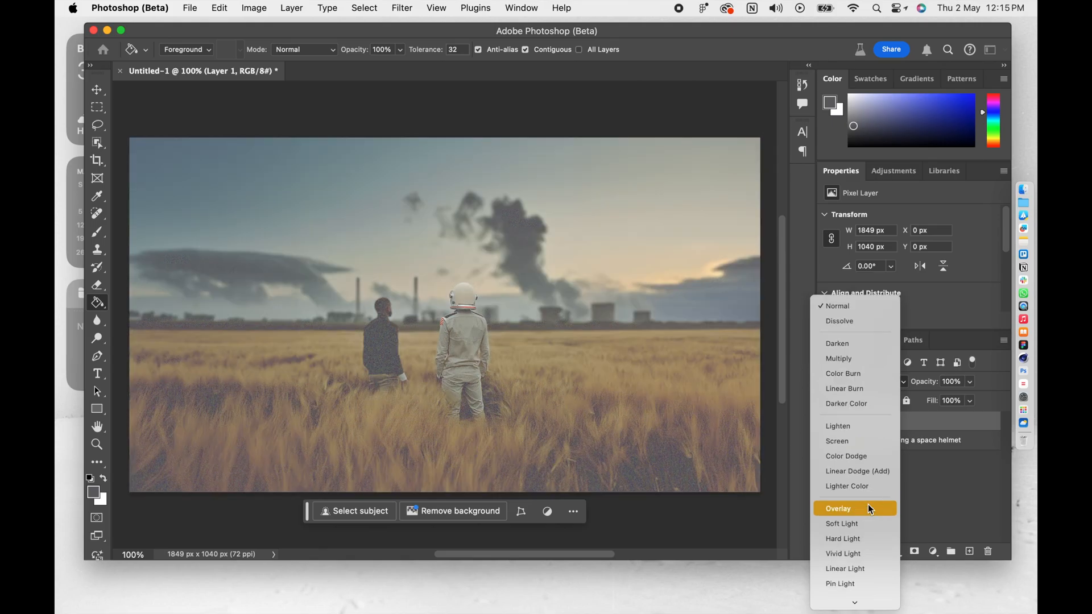
{"action": "left_click", "coordinate": [868, 503]}
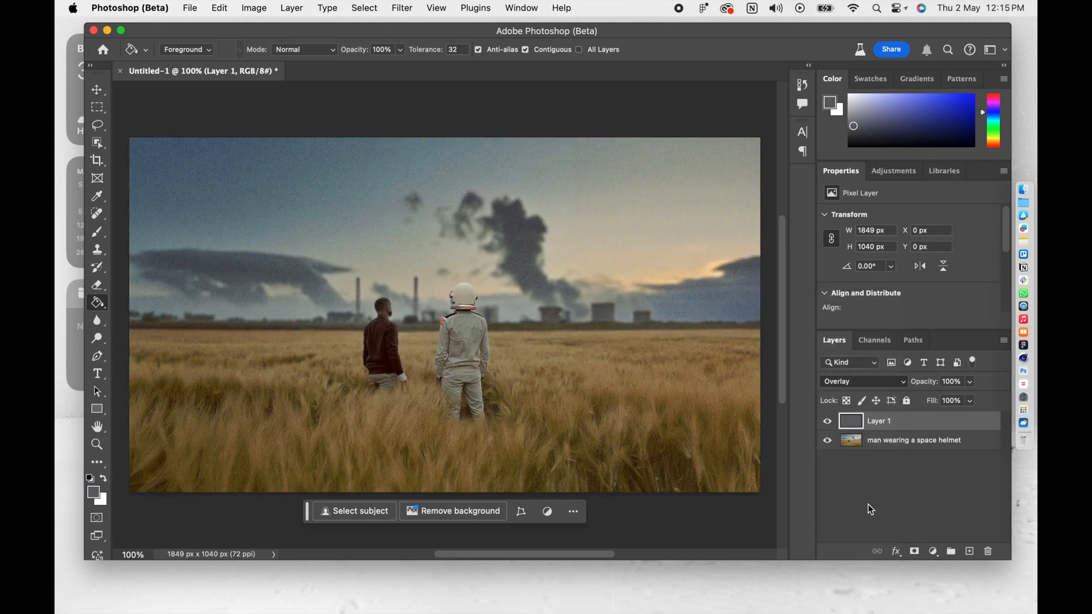
- Set the noise layer's blend mode to Lighten and toggle its visibility to compare the image with and without the grain
{"action": "left_click", "coordinate": [863, 382]}
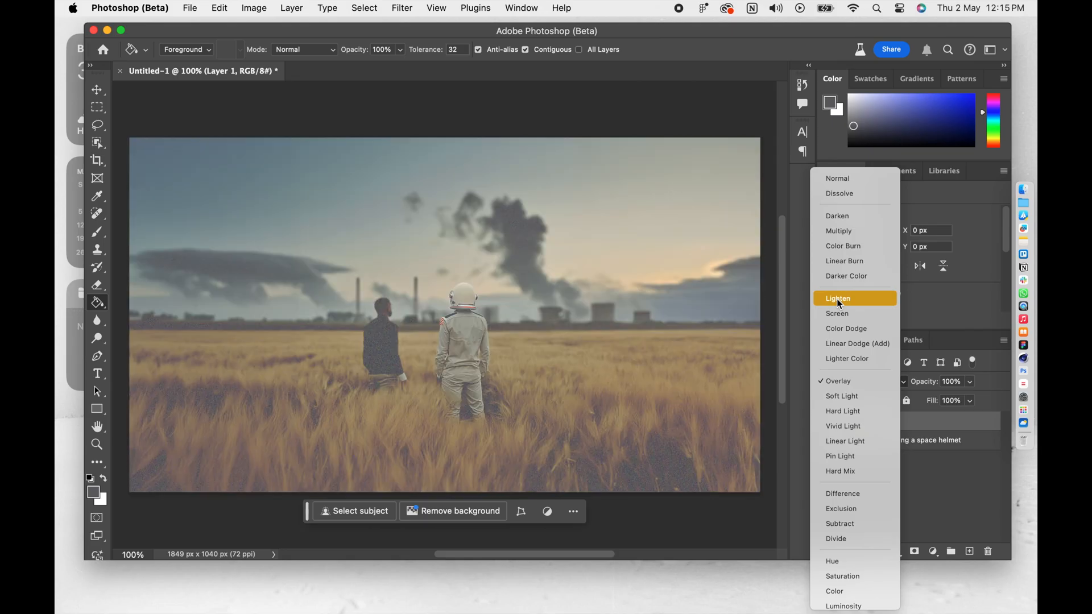
{"action": "left_click", "coordinate": [839, 302]}
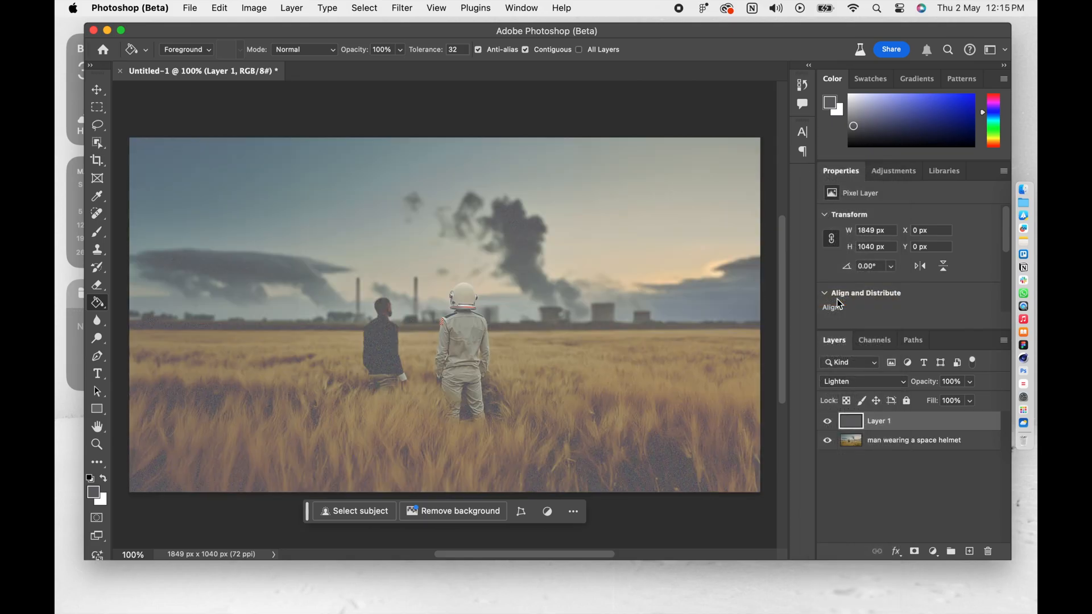
{"action": "left_click", "coordinate": [828, 422]}
{"action": "left_click", "coordinate": [828, 423]}
{"action": "left_click", "coordinate": [828, 423]}
- Reduce the noise layer's opacity to 71% and compare the image with the layer hidden and shown
{"action": "left_click", "coordinate": [974, 386]}
{"action": "left_click_drag", "start_coordinate": [935, 398], "coordinate": [927, 398]}
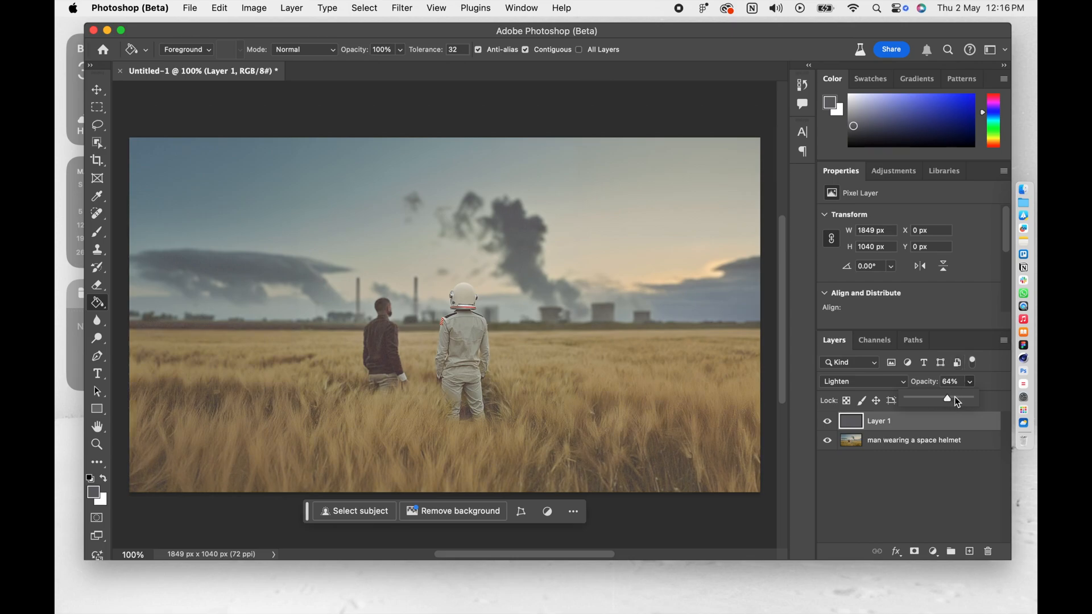
{"action": "left_click_drag", "start_coordinate": [952, 398], "coordinate": [951, 398]}
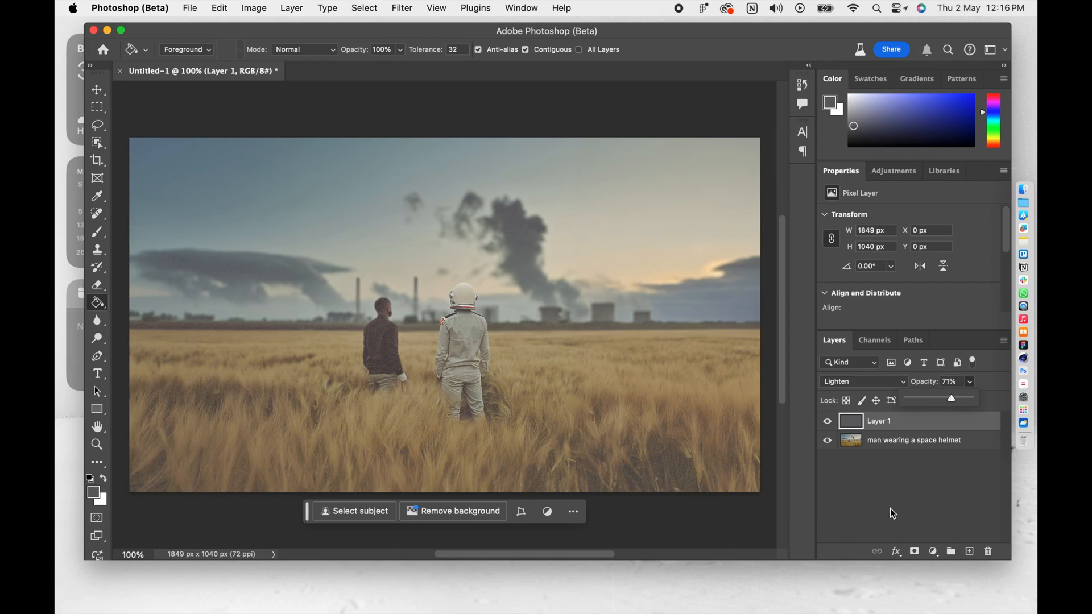
{"action": "left_click", "coordinate": [825, 422]}
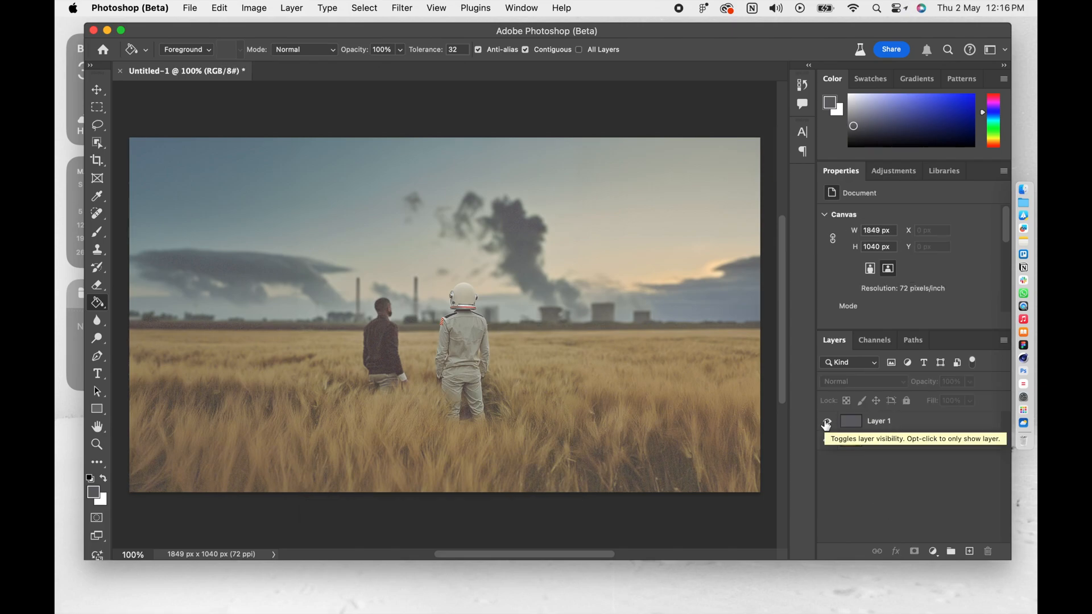
{"action": "left_click", "coordinate": [828, 423]}
{"action": "left_click", "coordinate": [827, 423]}
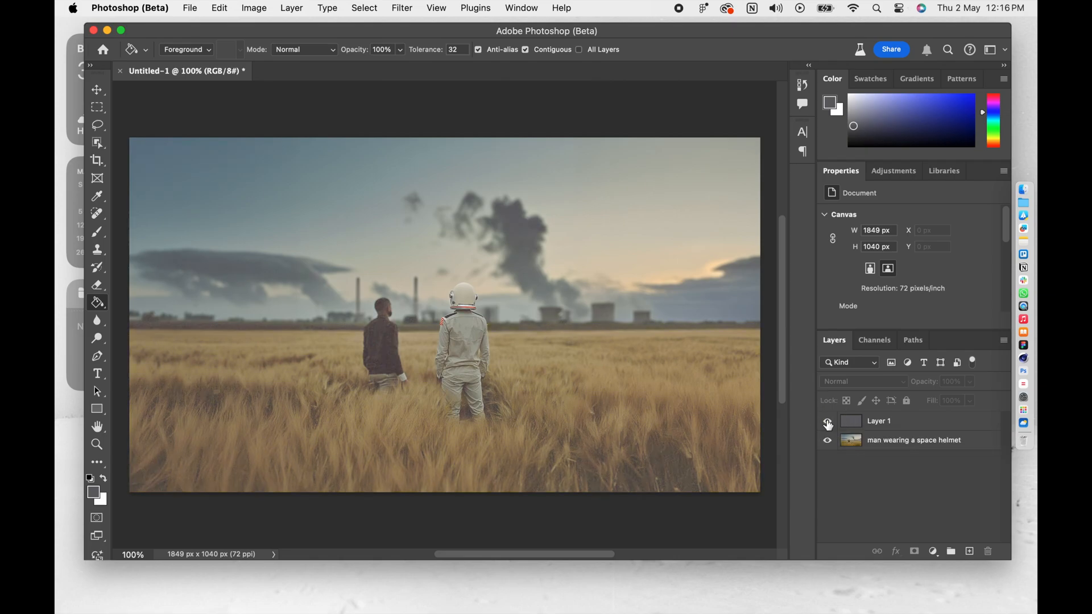